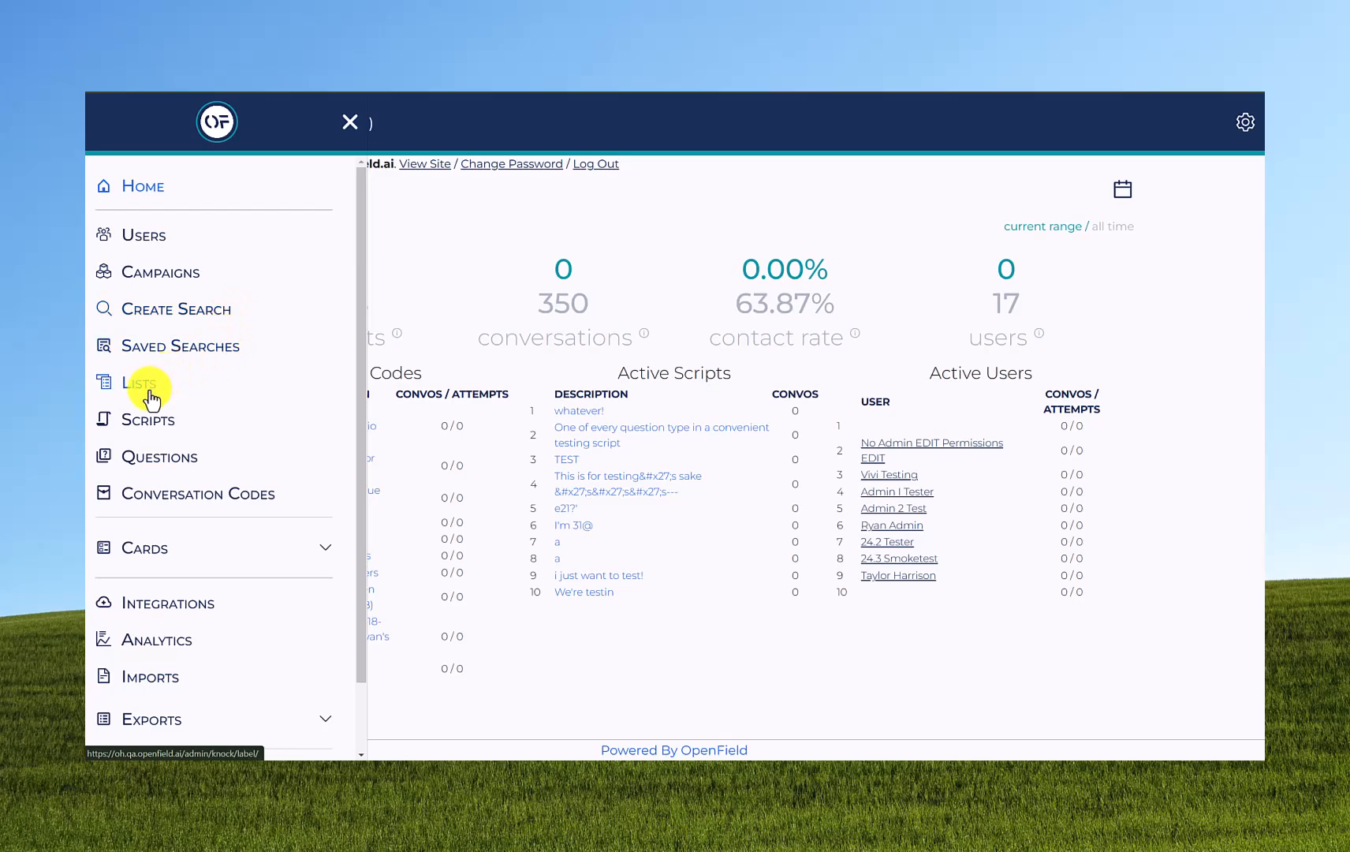
Step: Search the help center for "create search" and read through the "How to Create a Search" article
{"action": "scroll", "coordinate": [150, 401], "scroll_direction": "down", "scroll_amount": 2}
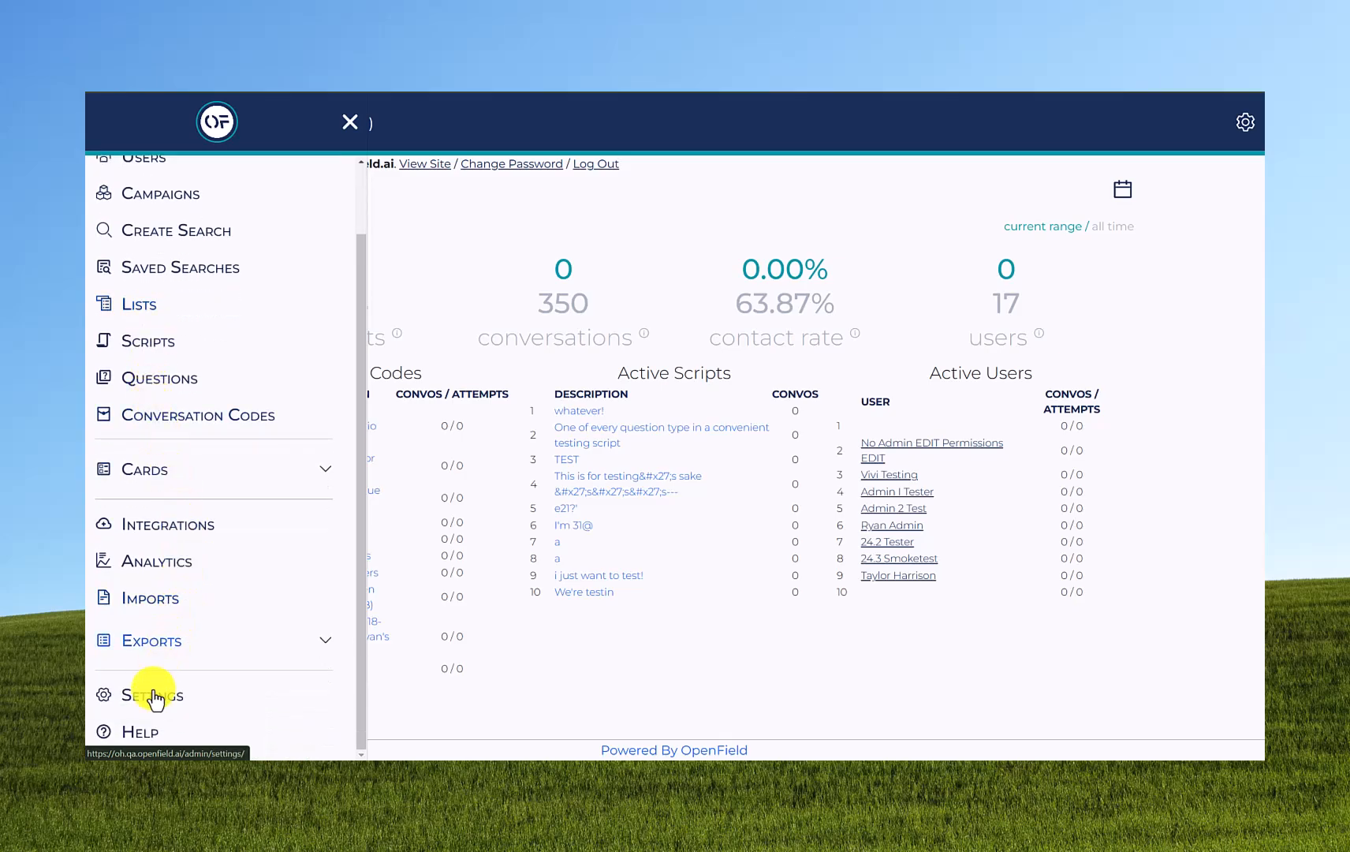
{"action": "left_click", "coordinate": [180, 727]}
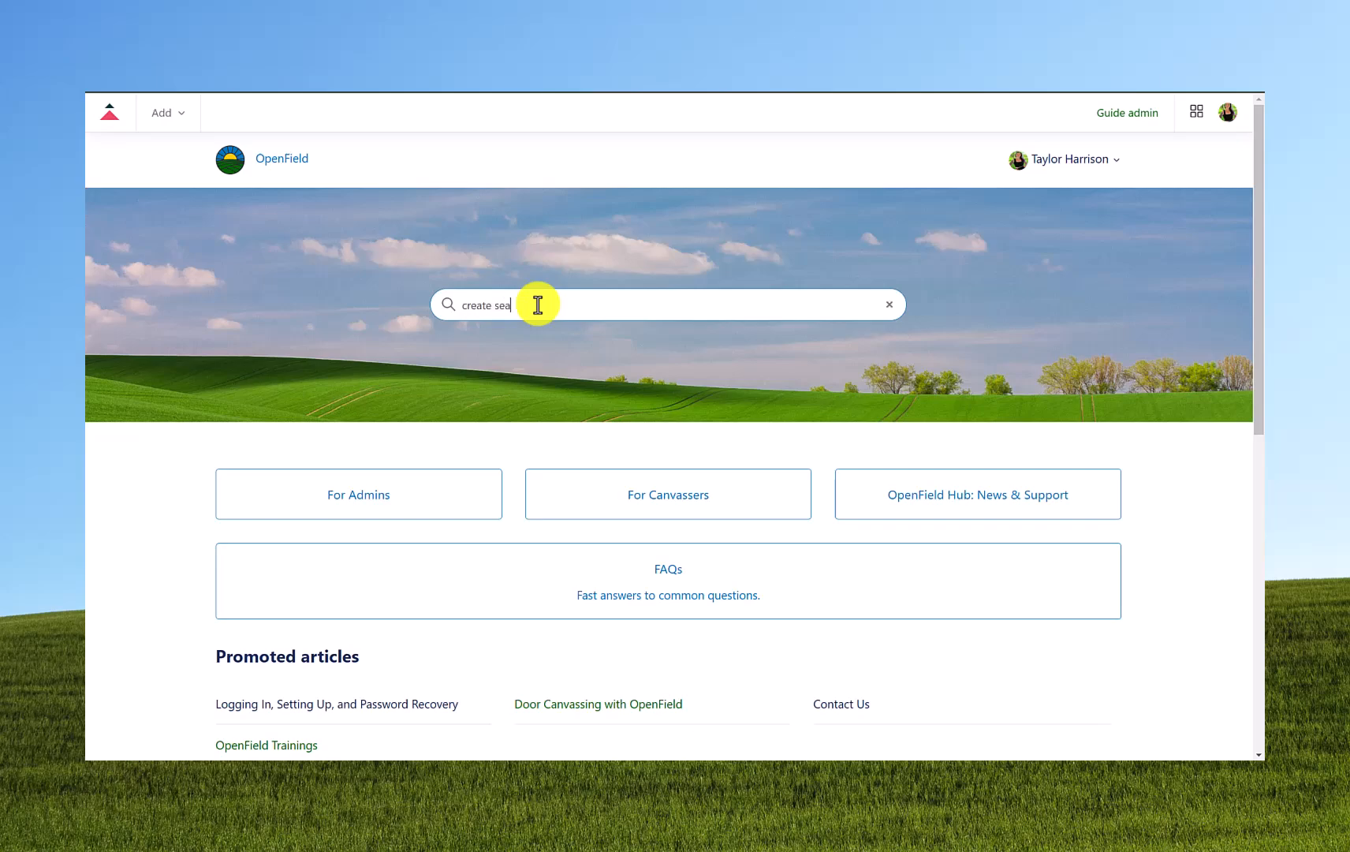
{"action": "type", "text": "rch"}
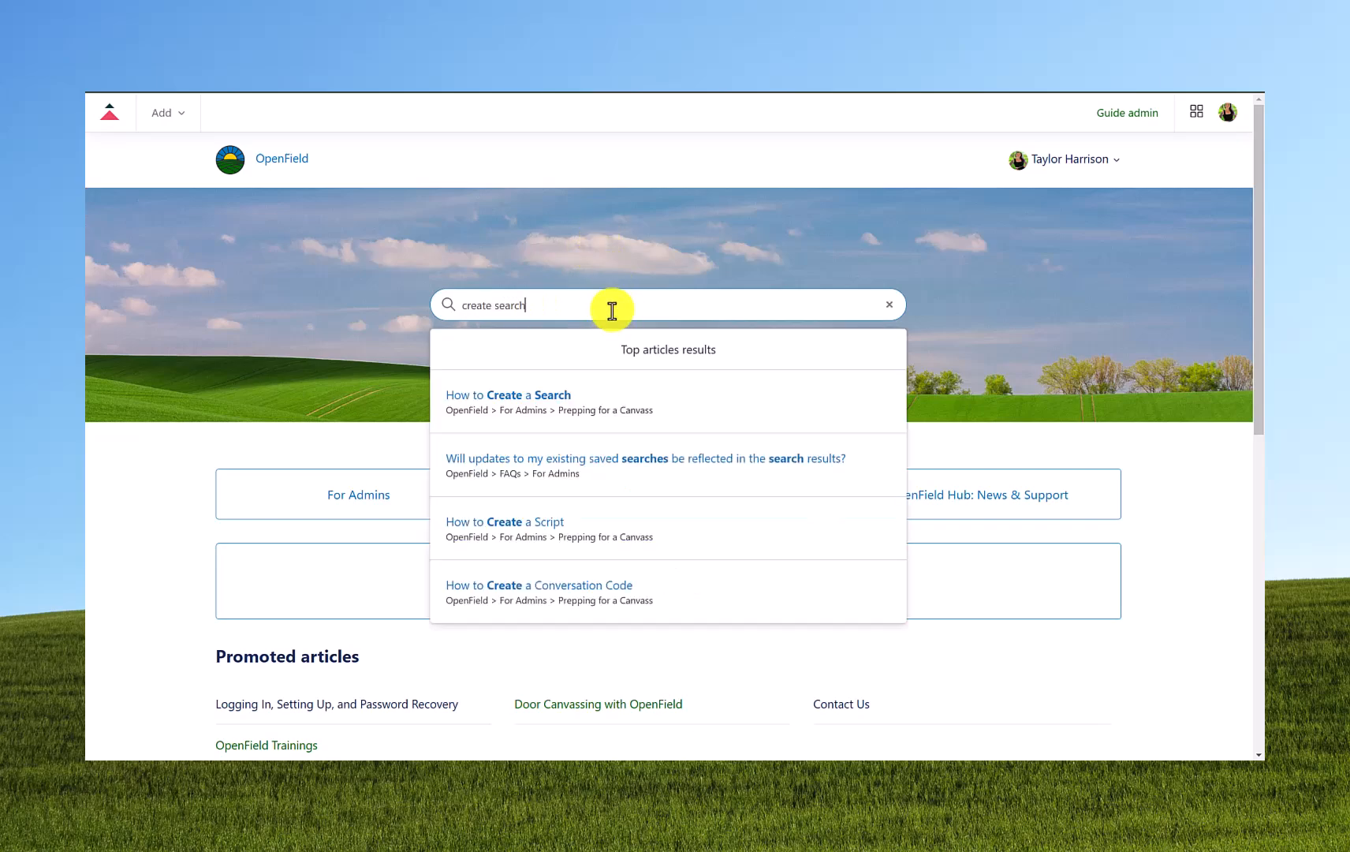
{"action": "left_click", "coordinate": [564, 398]}
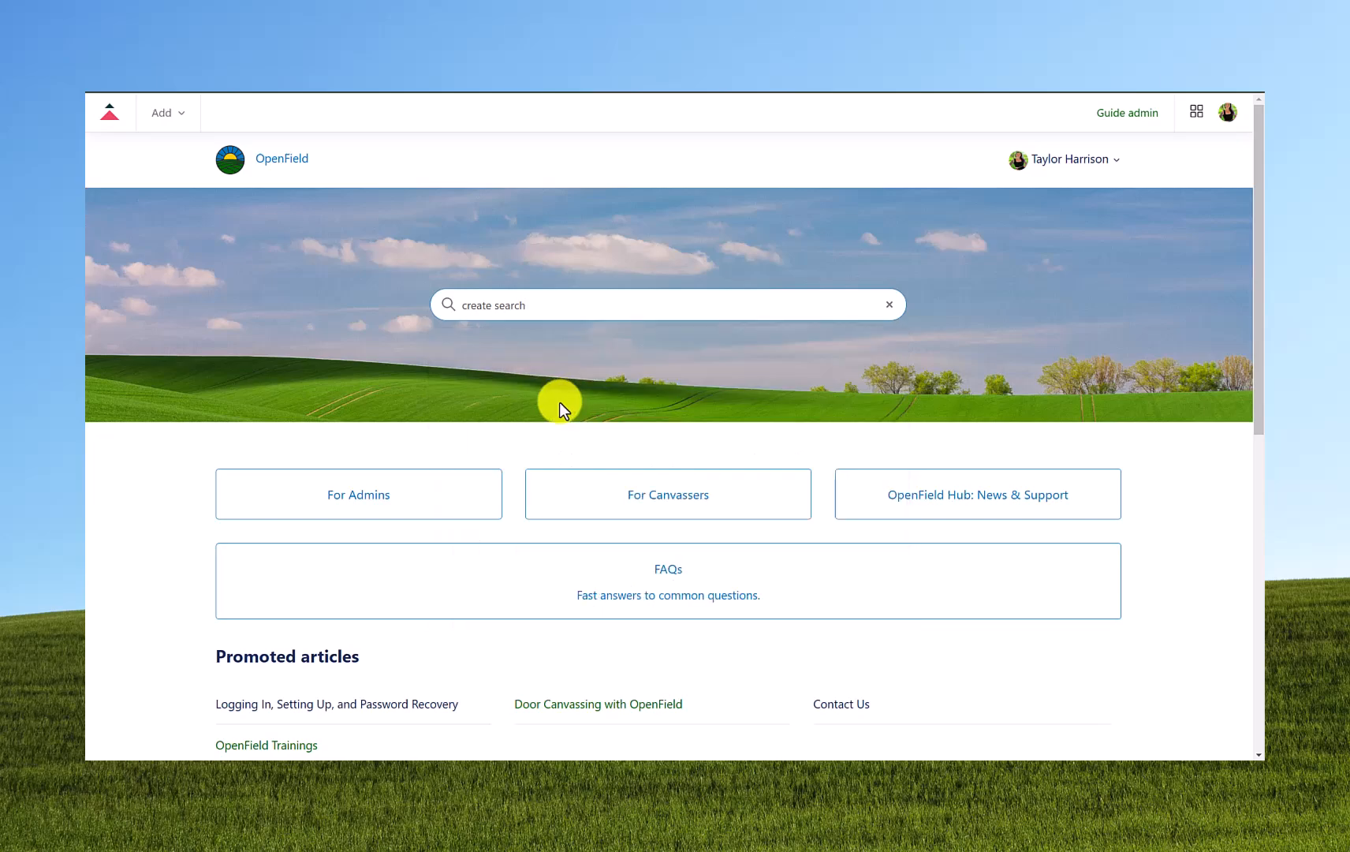
{"action": "scroll", "coordinate": [520, 441], "scroll_direction": "down", "scroll_amount": 1}
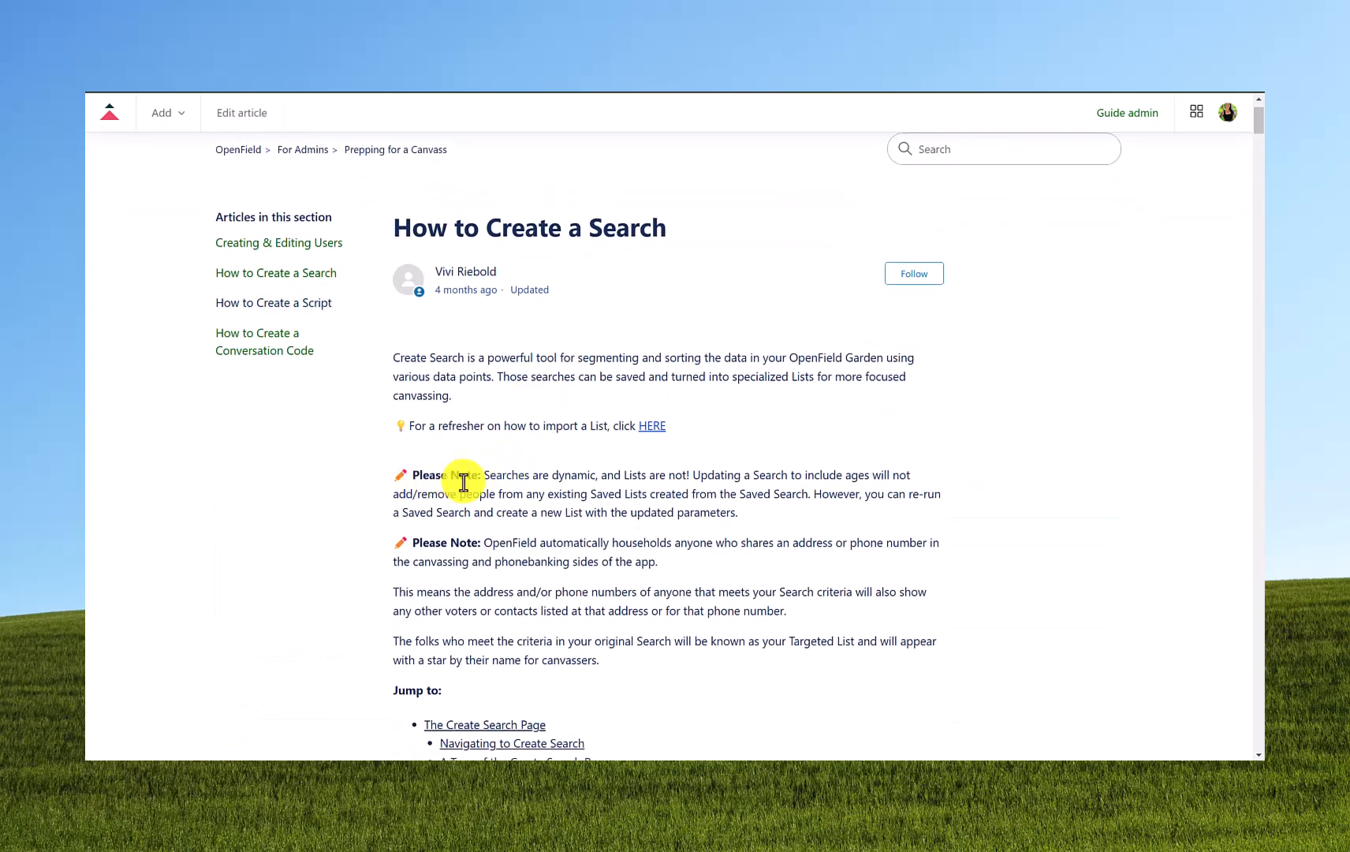
{"action": "scroll", "coordinate": [464, 483], "scroll_direction": "down", "scroll_amount": 15}
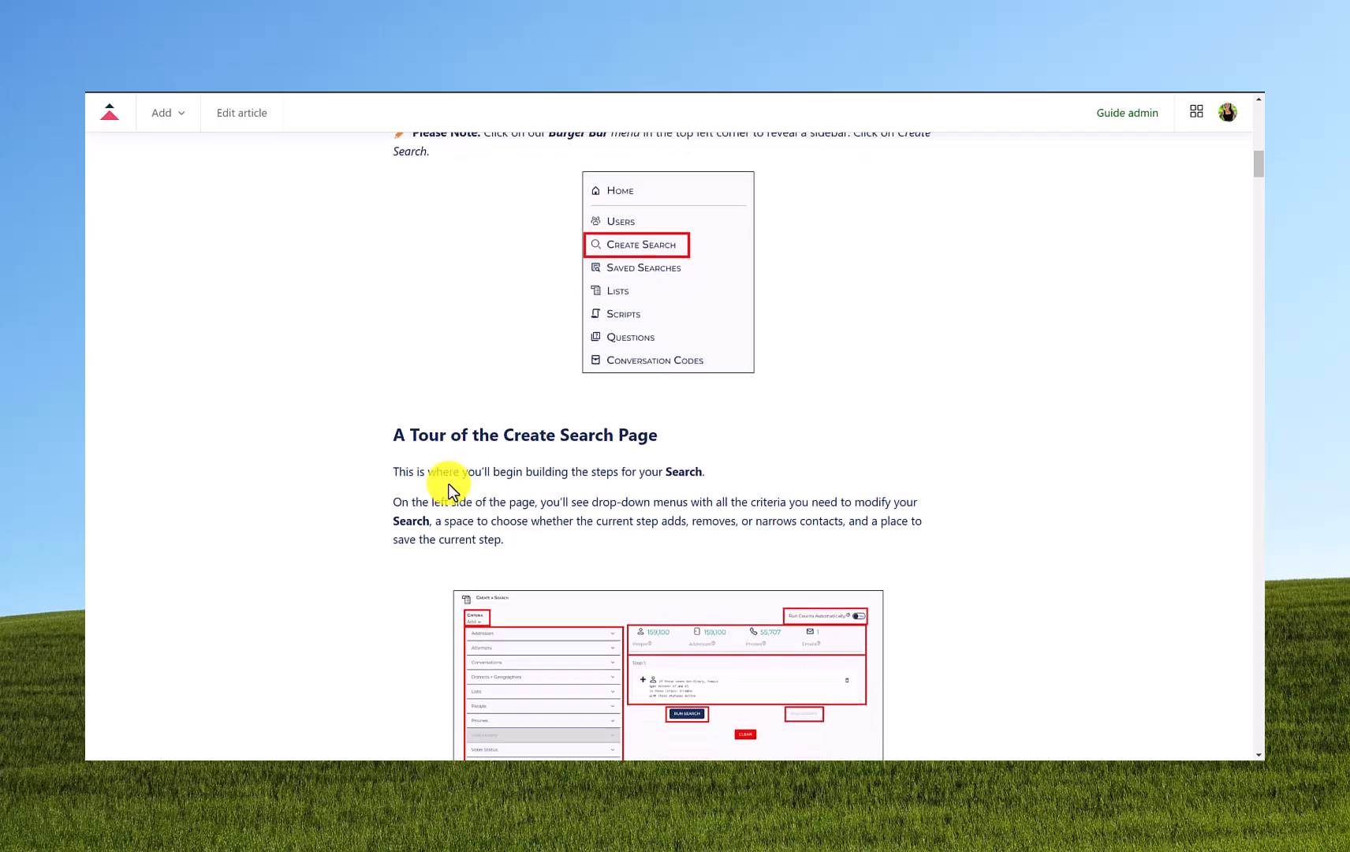
{"action": "scroll", "coordinate": [448, 484], "scroll_direction": "down", "scroll_amount": 8}
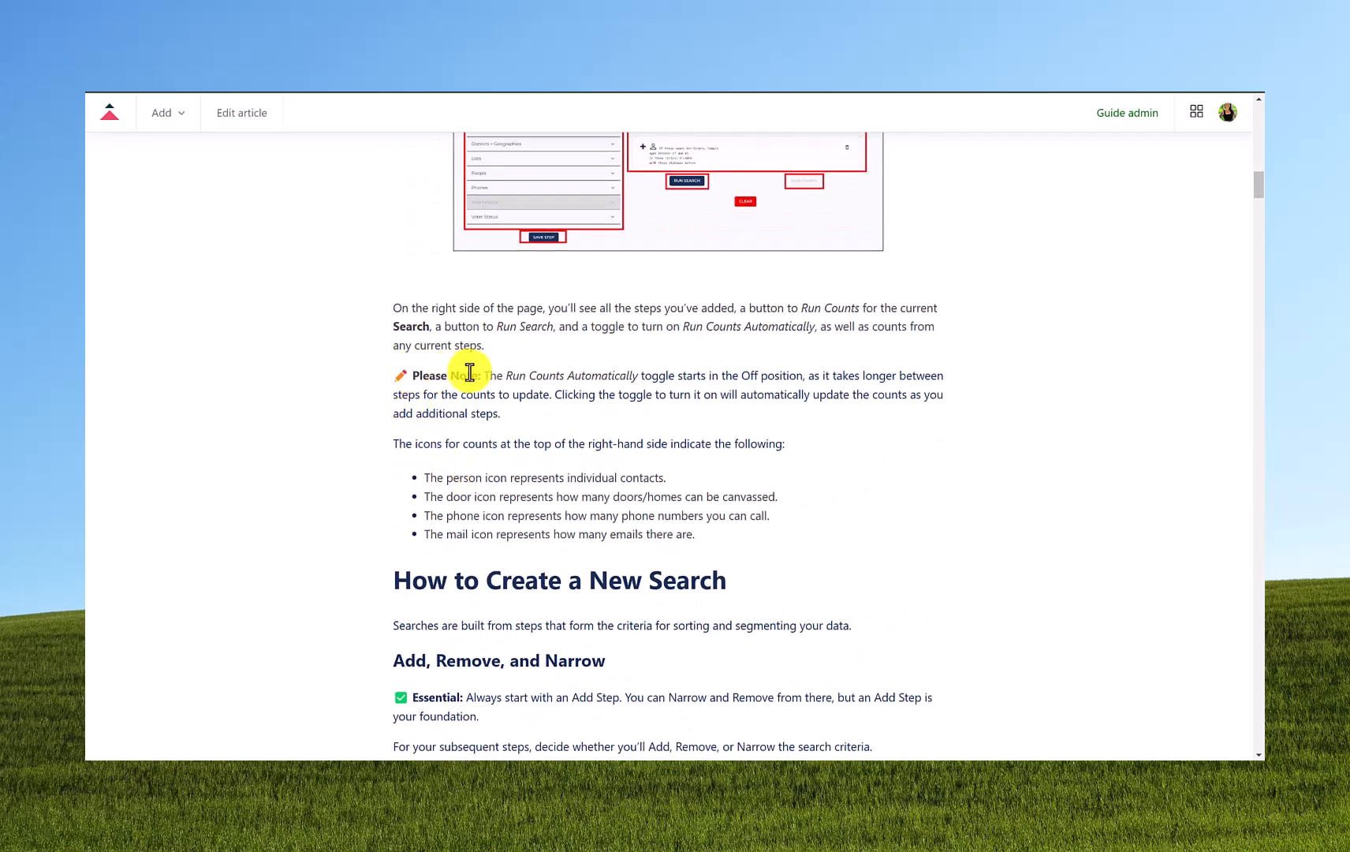
{"action": "scroll", "coordinate": [469, 372], "scroll_direction": "down", "scroll_amount": 11}
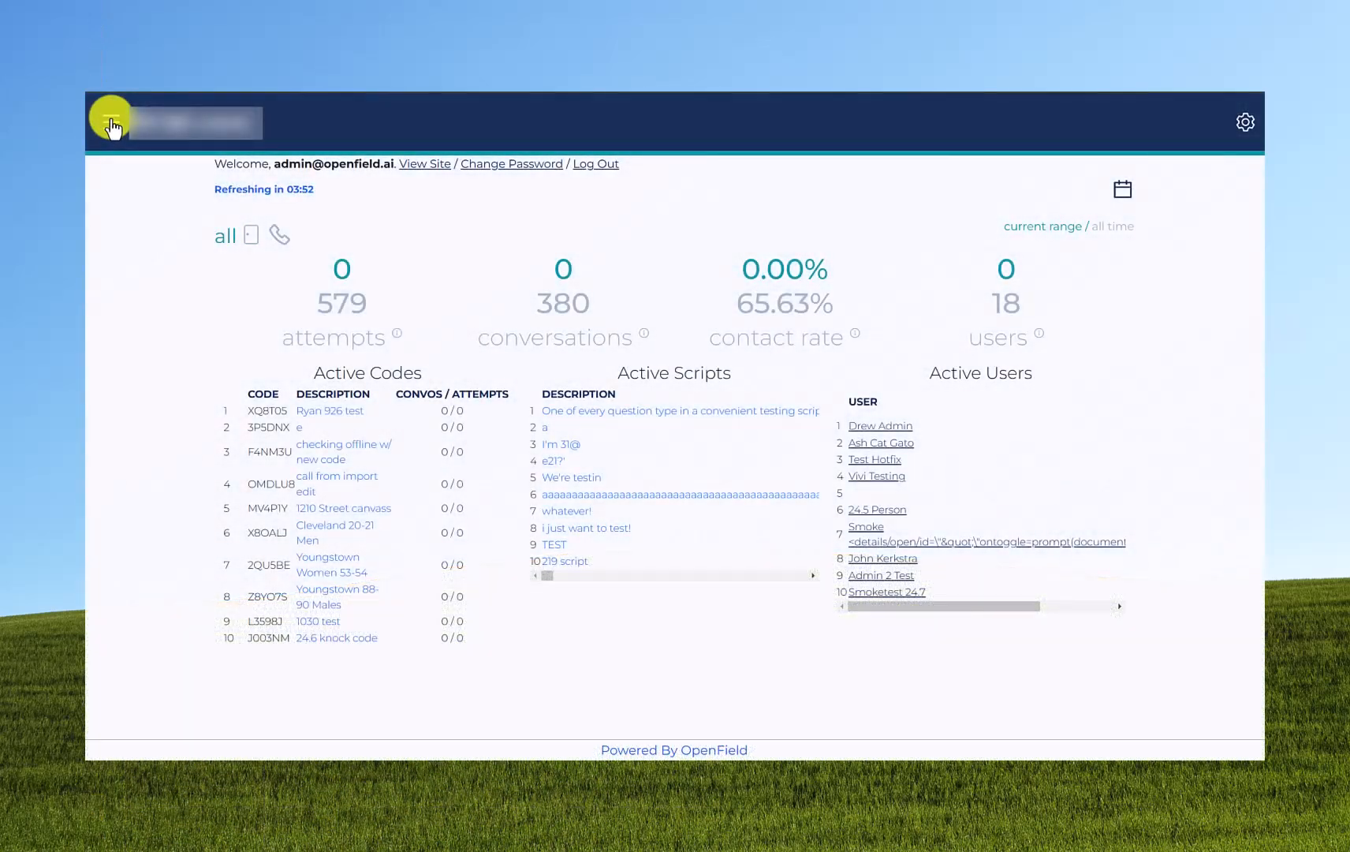
Step: Open the Create Search page and choose Add People as the criteria mode
{"action": "left_click", "coordinate": [111, 121]}
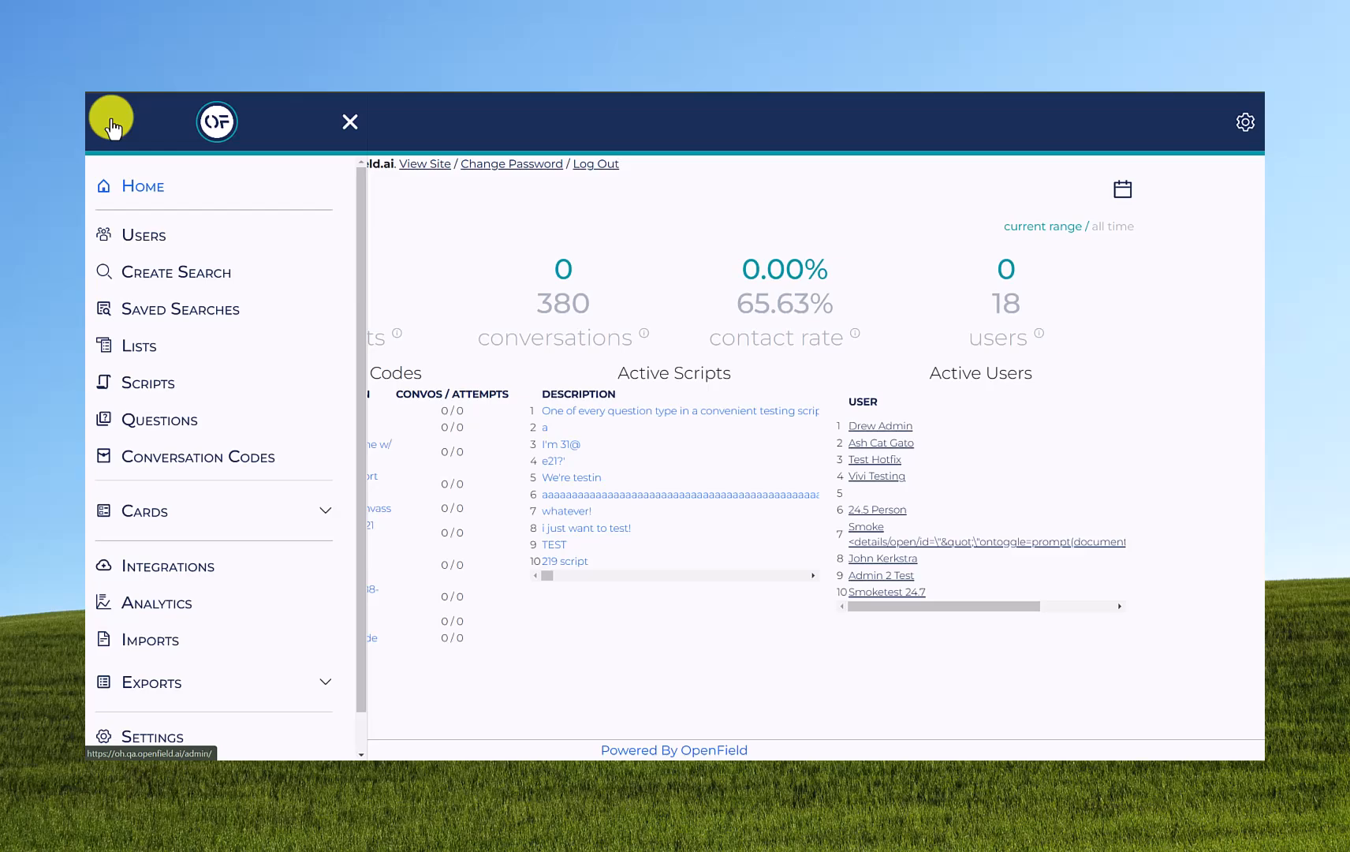
{"action": "left_click", "coordinate": [187, 271]}
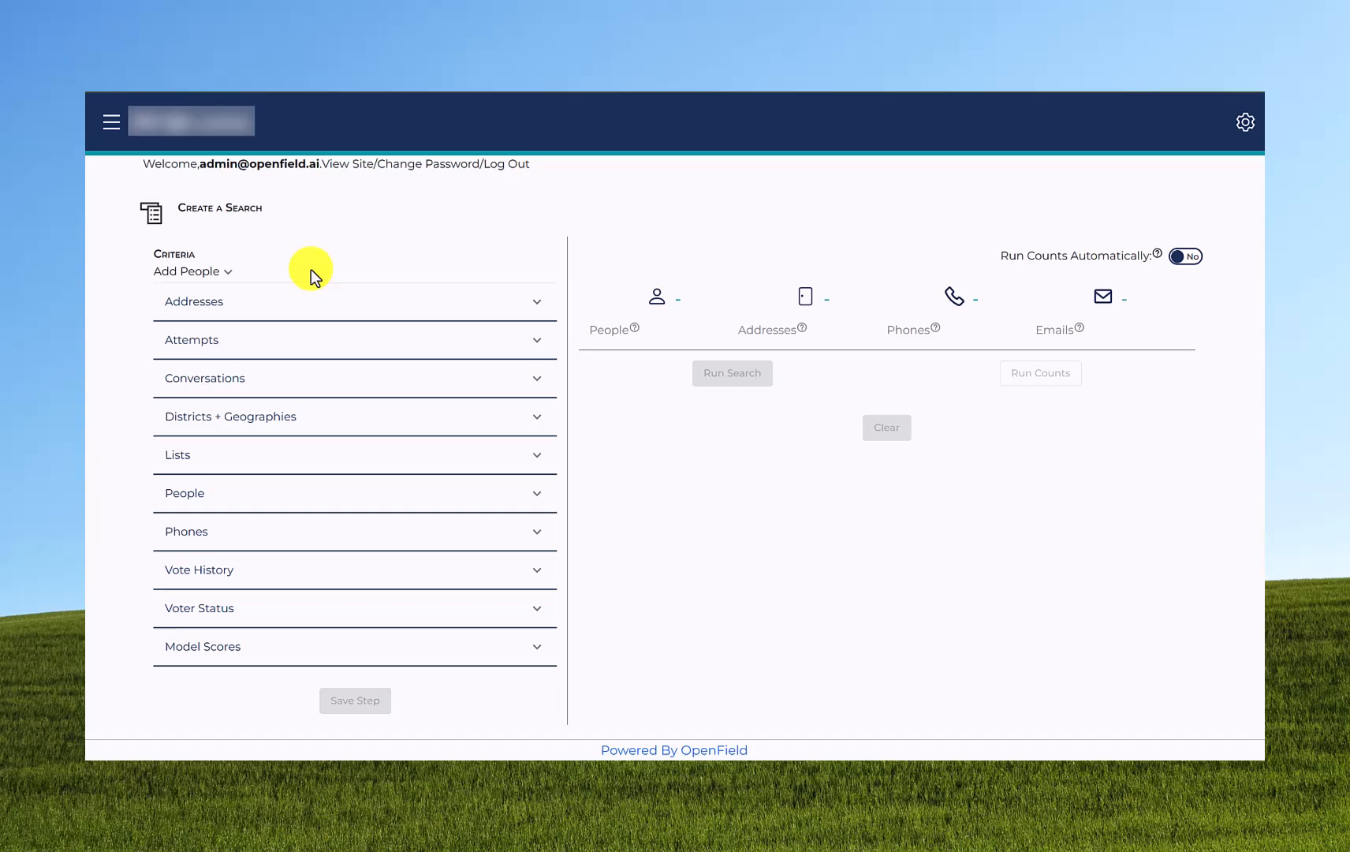
{"action": "left_click", "coordinate": [317, 309]}
{"action": "left_click", "coordinate": [319, 316]}
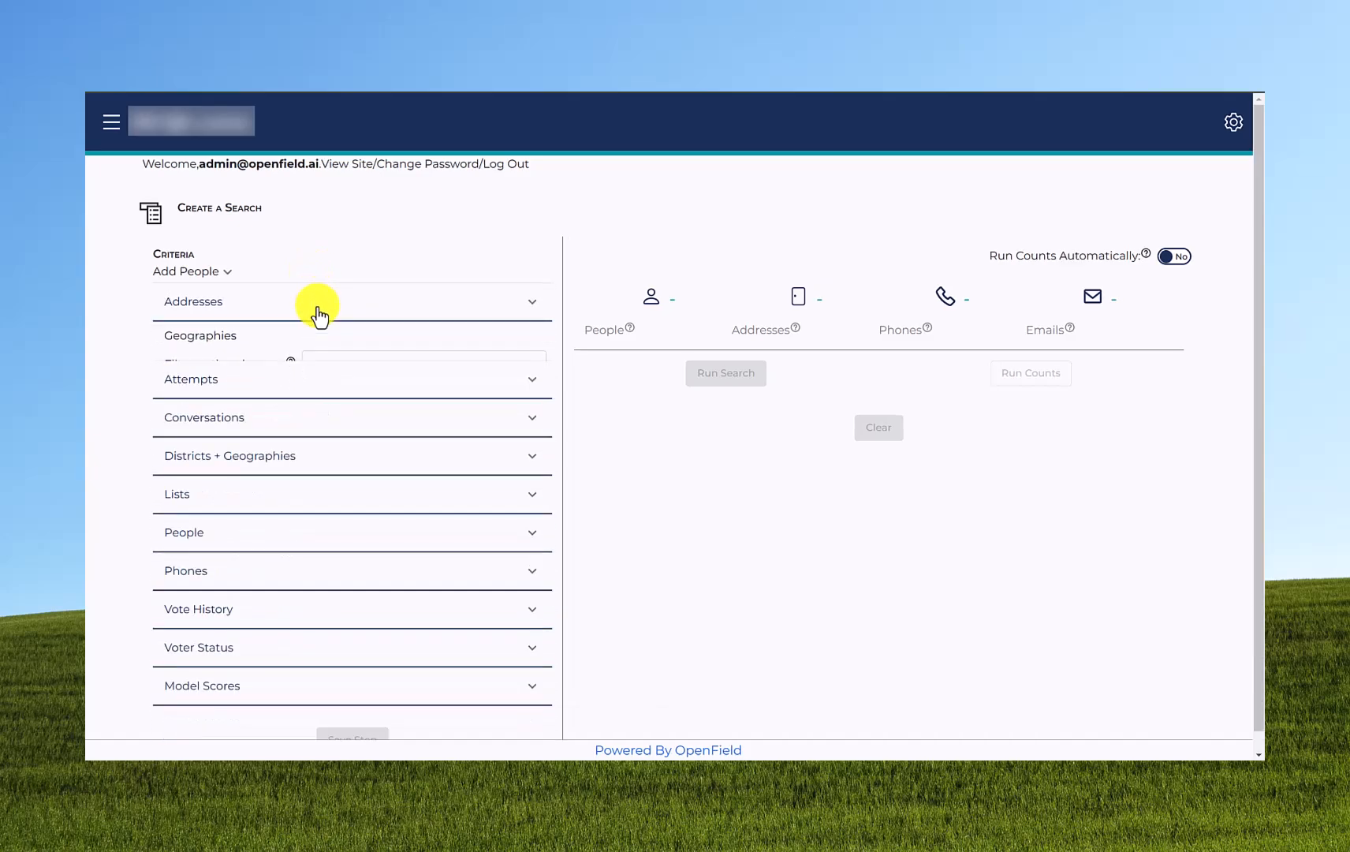
{"action": "left_click", "coordinate": [317, 351]}
{"action": "left_click", "coordinate": [319, 355]}
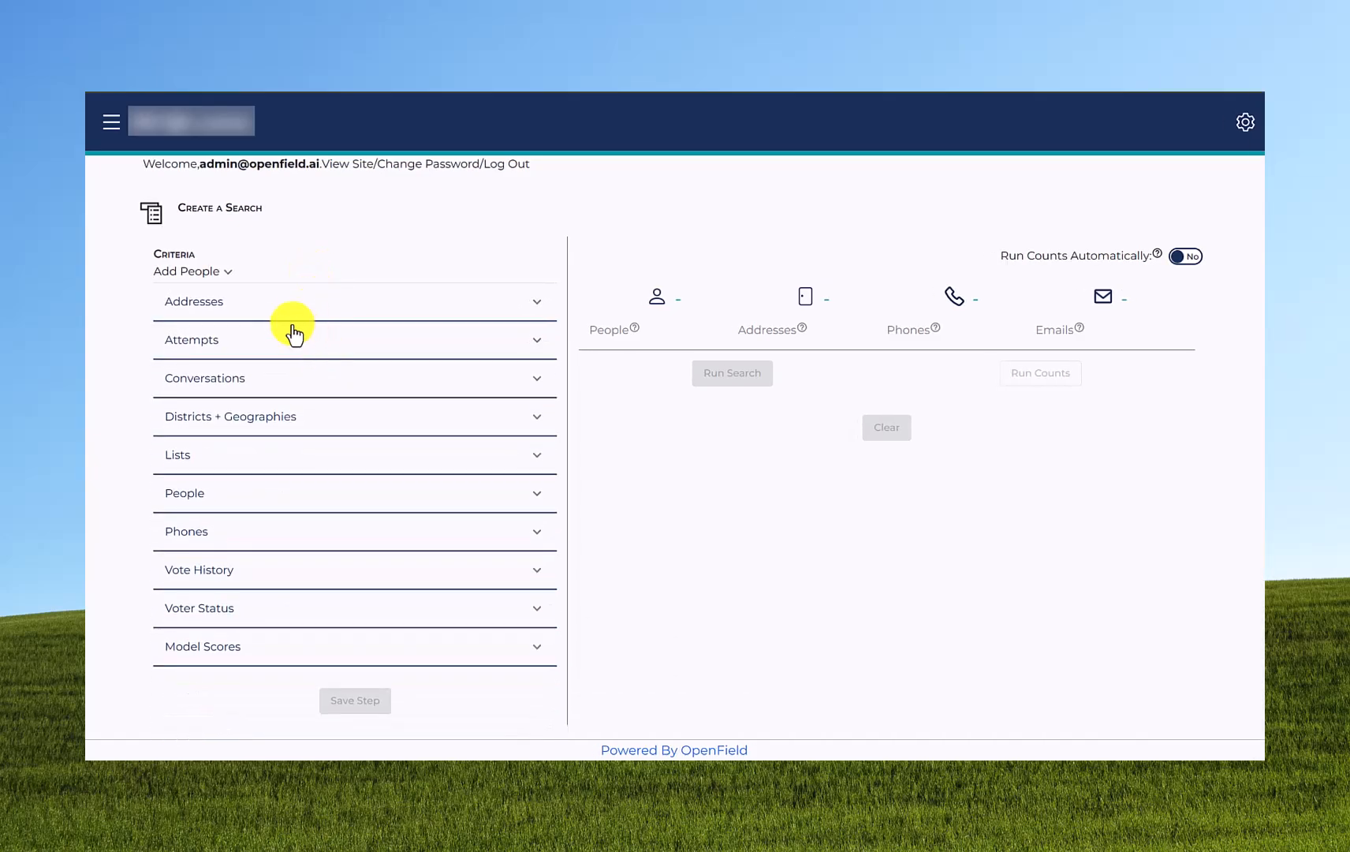
{"action": "left_click", "coordinate": [224, 271]}
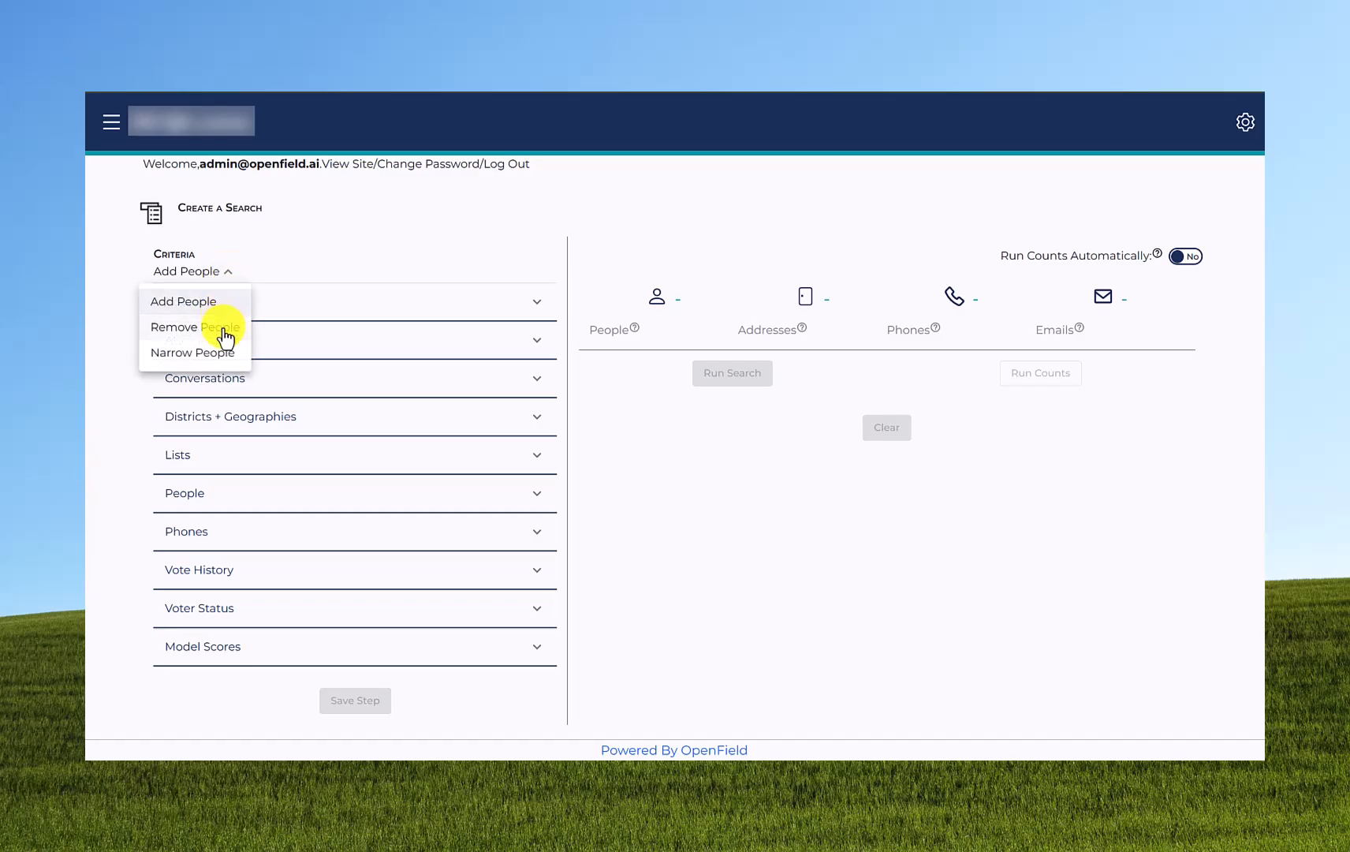
{"action": "left_click", "coordinate": [220, 303]}
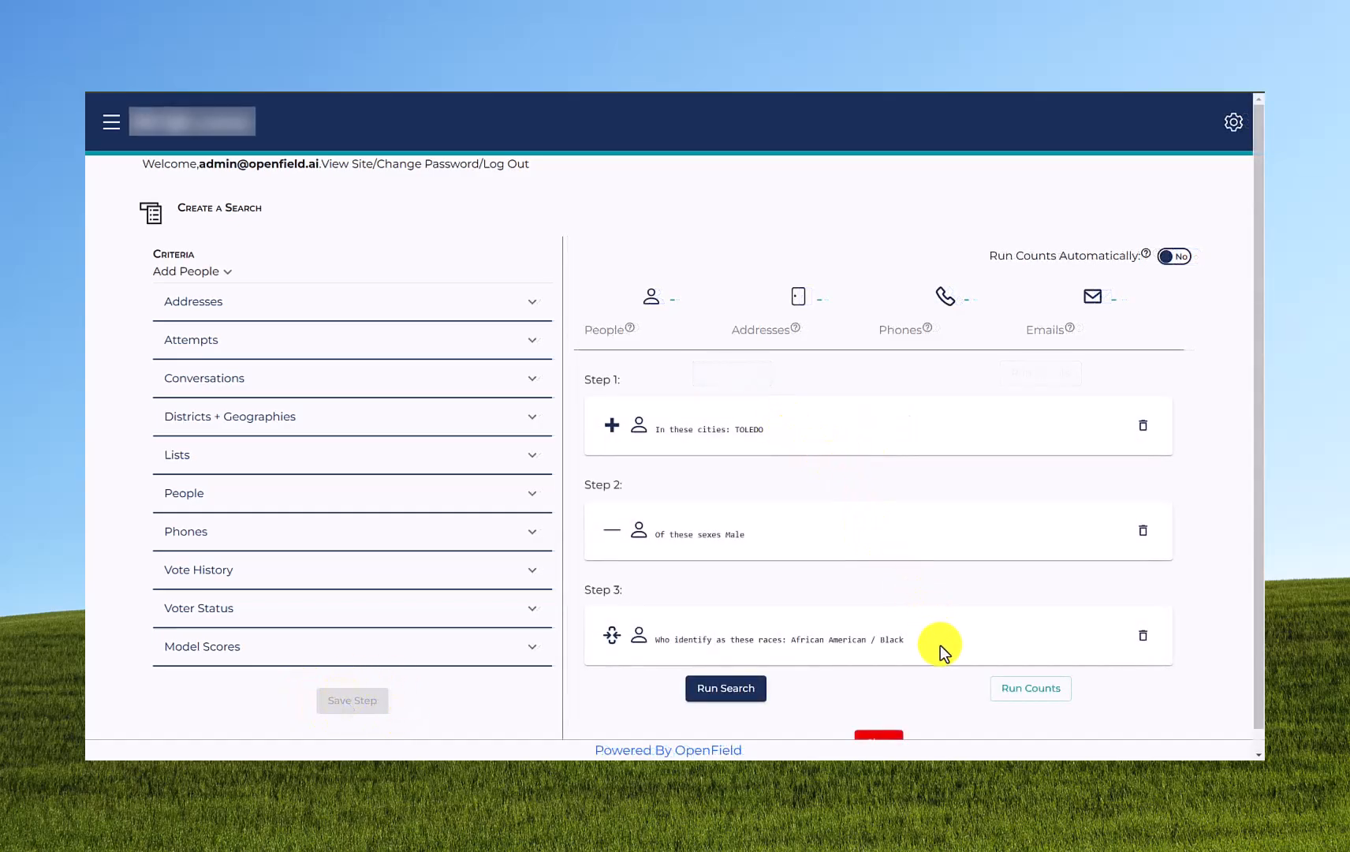
Step: Run the counts for the three-step Toledo search and turn on automatic counts
{"action": "left_click", "coordinate": [1045, 694]}
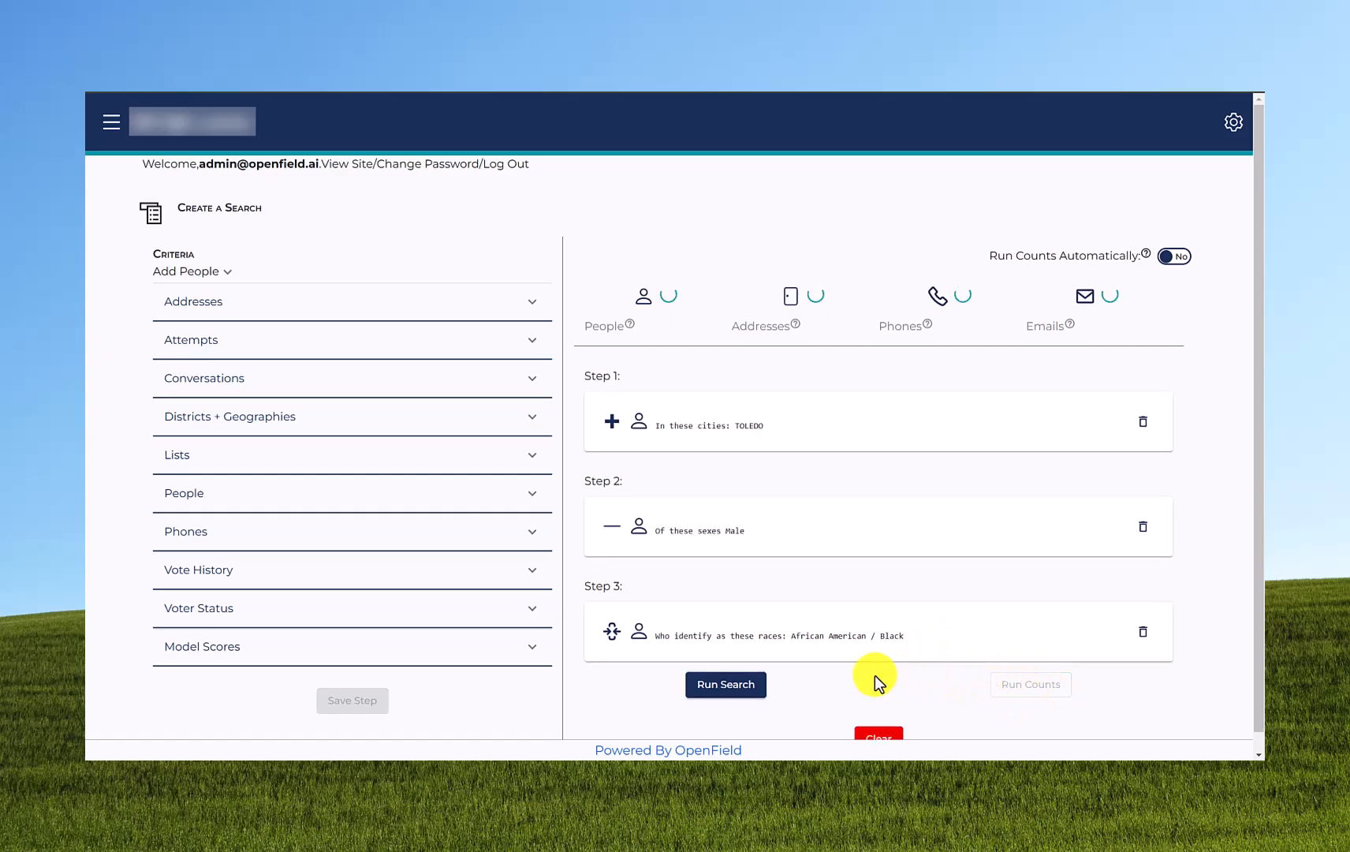
{"action": "left_click", "coordinate": [735, 686]}
{"action": "left_click", "coordinate": [1177, 258]}
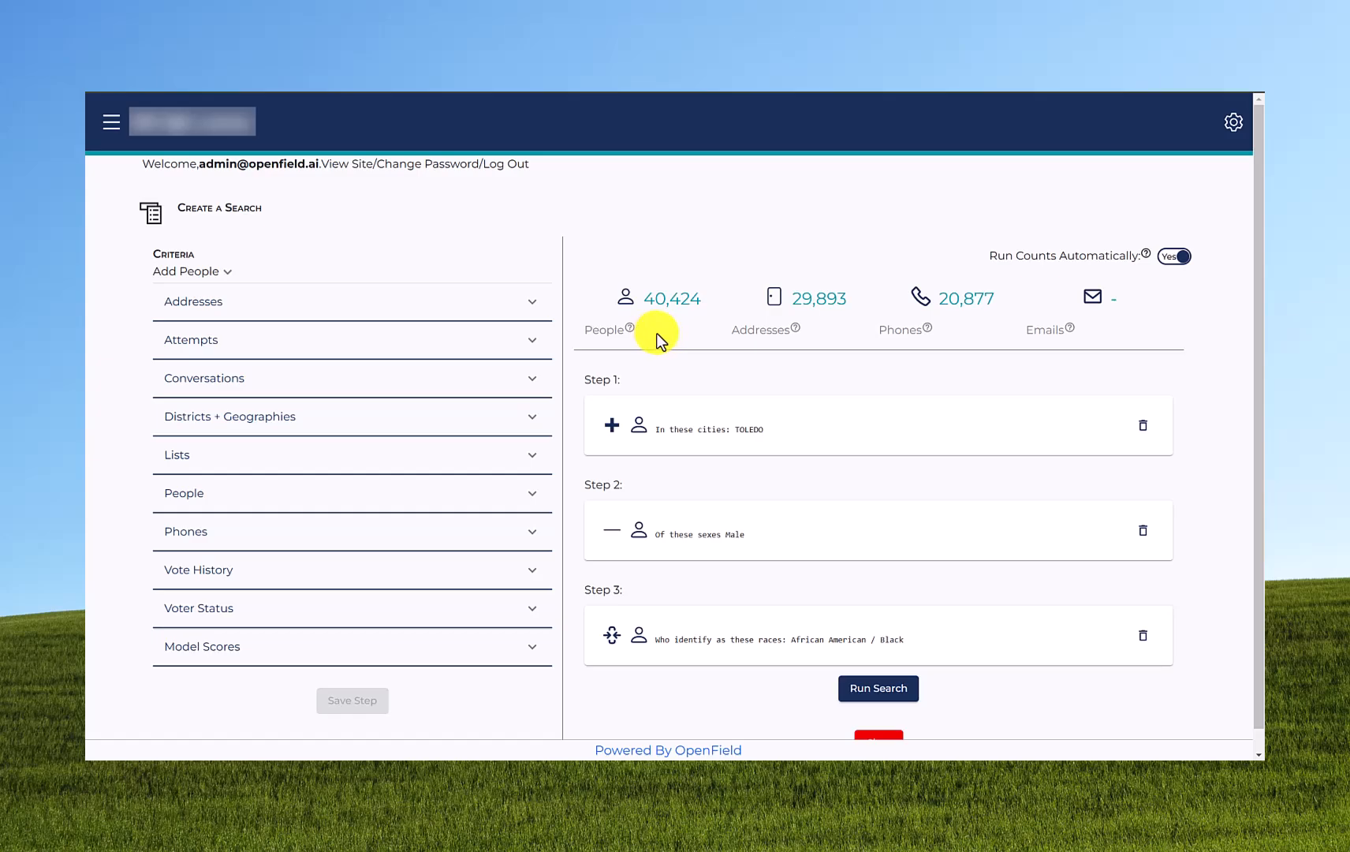
Step: View the explanations of the People, Addresses, Phones and Emails counts
{"action": "mouse_move", "coordinate": [630, 329]}
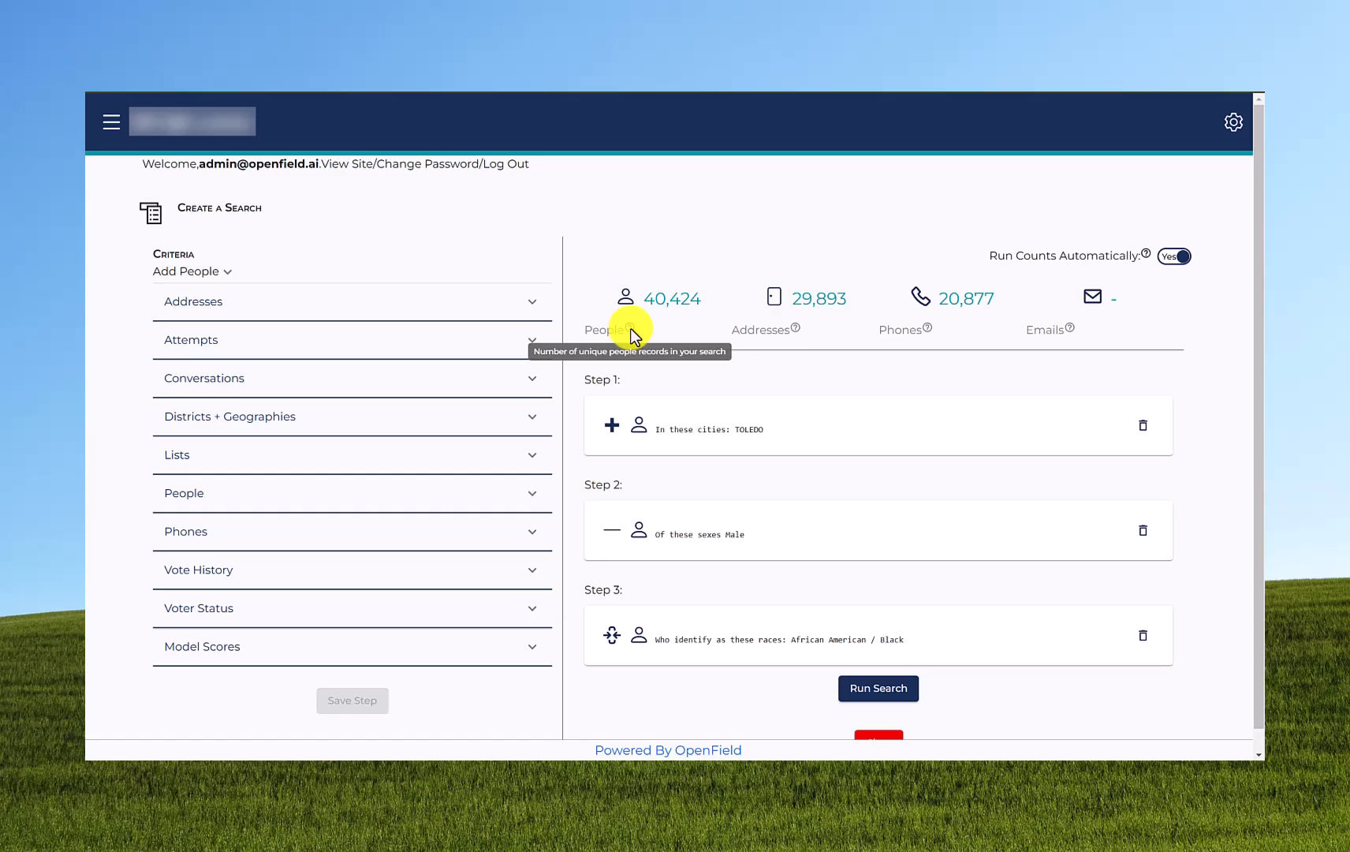
{"action": "mouse_move", "coordinate": [795, 332]}
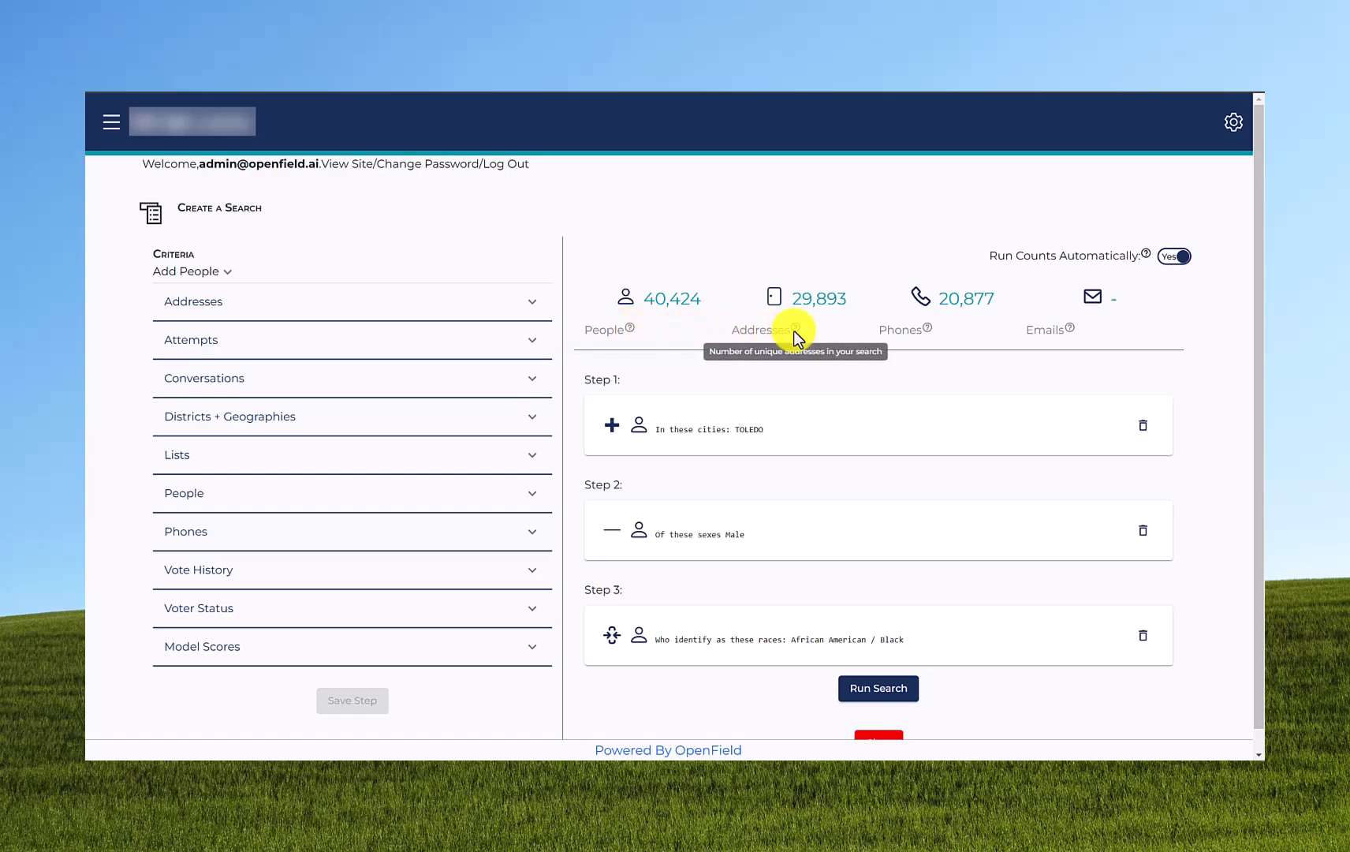
{"action": "mouse_move", "coordinate": [928, 334]}
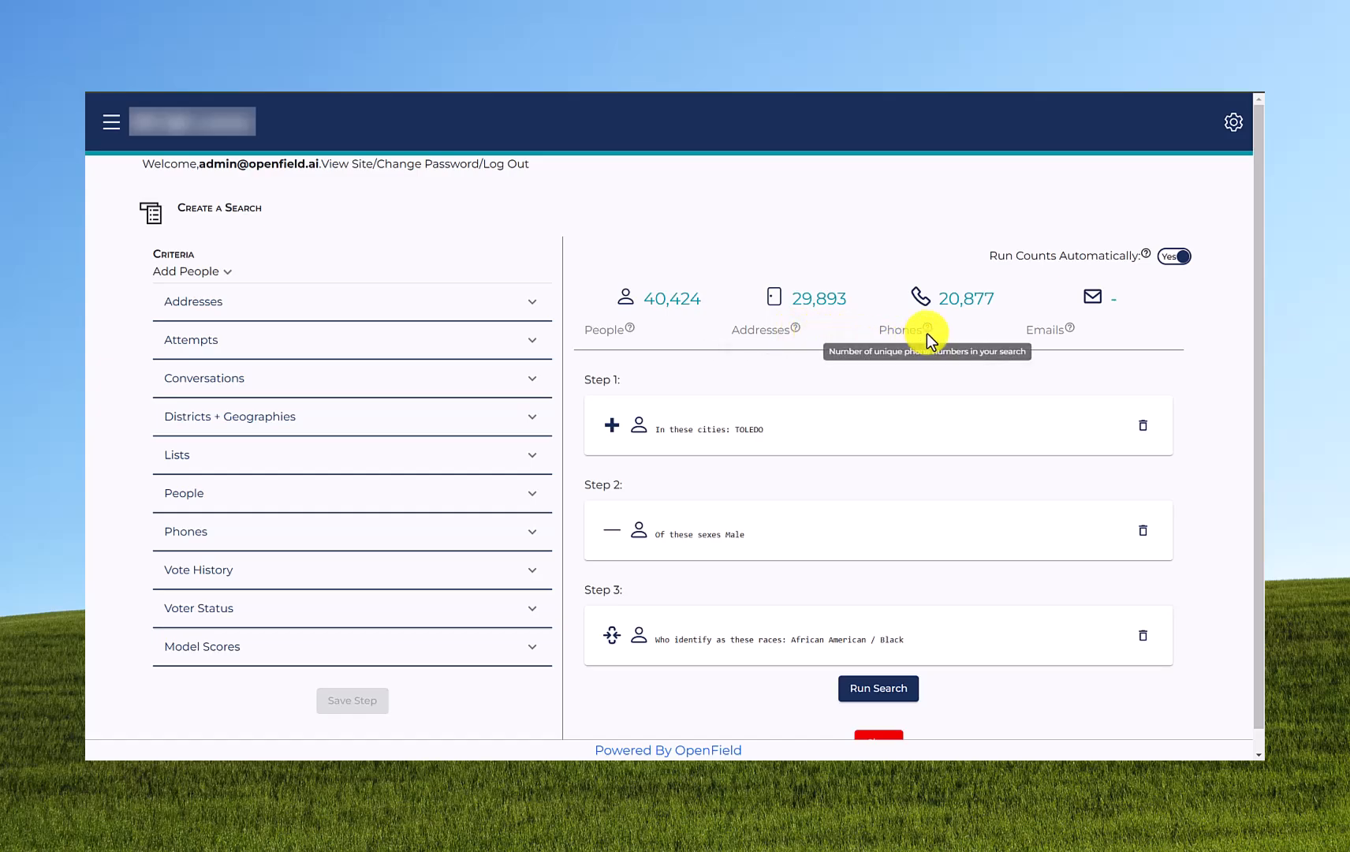
{"action": "mouse_move", "coordinate": [1068, 328]}
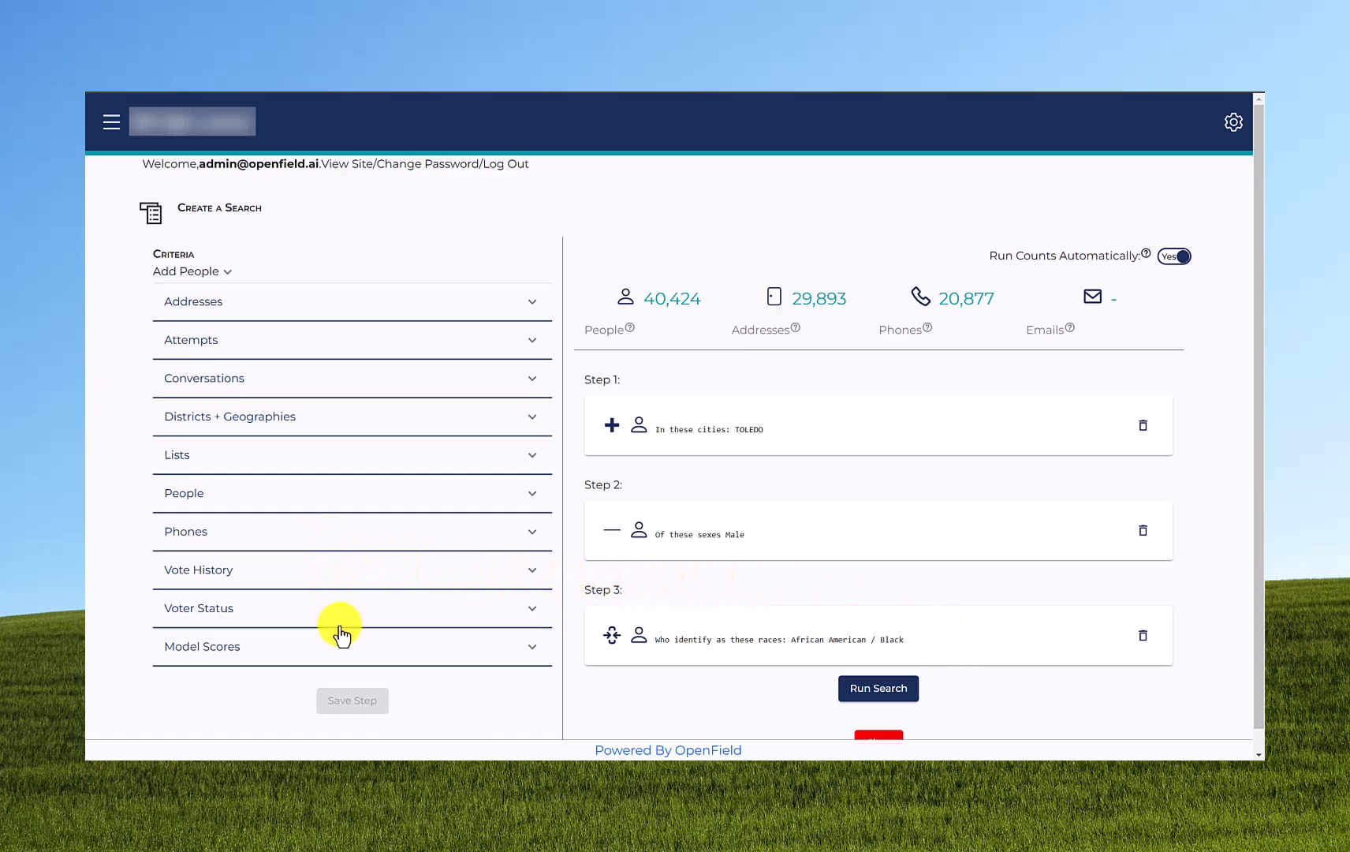
Step: Set the age range in the People criteria to 18 through 25
{"action": "left_click", "coordinate": [322, 509]}
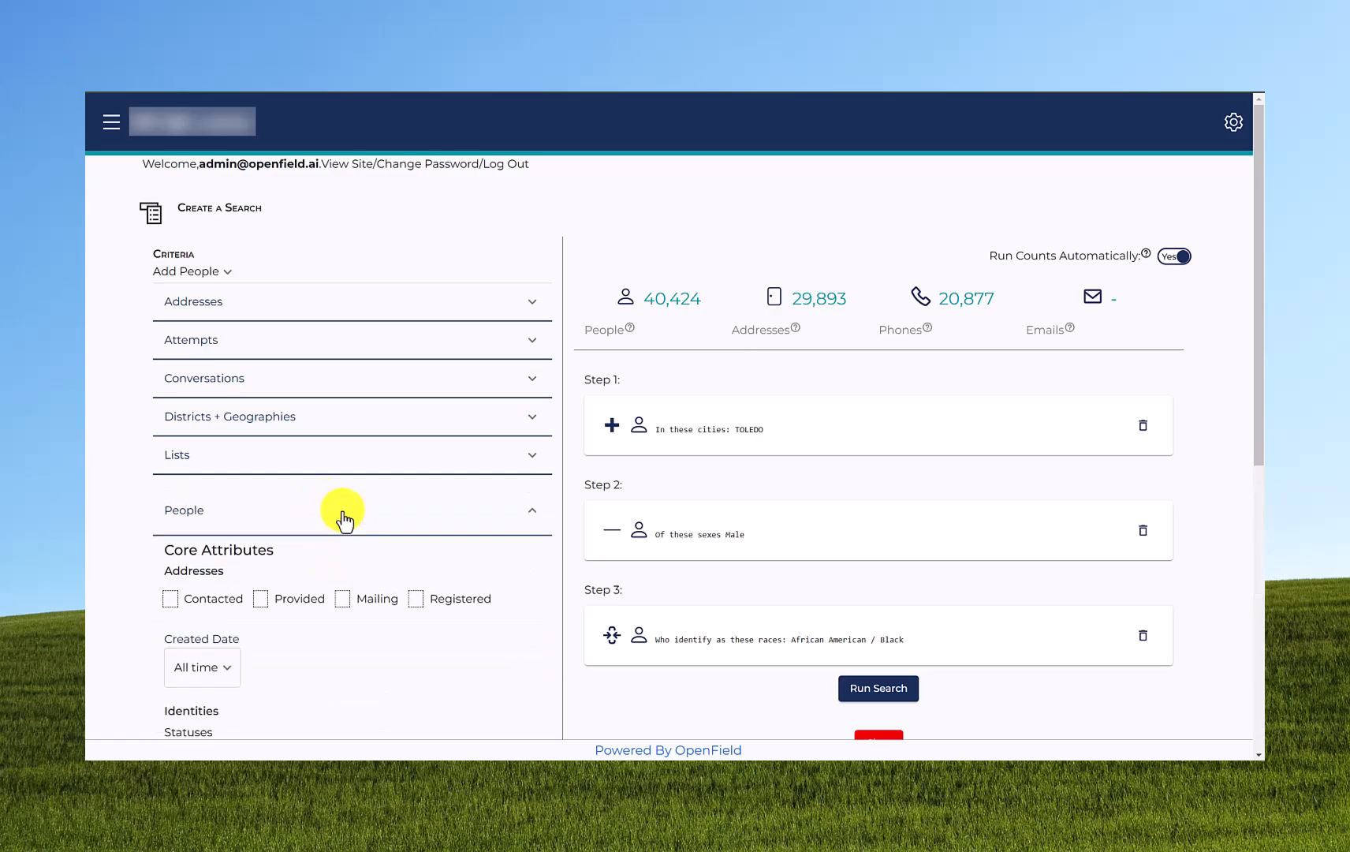
{"action": "scroll", "coordinate": [341, 524], "scroll_direction": "down", "scroll_amount": 4}
{"action": "left_click", "coordinate": [285, 539]}
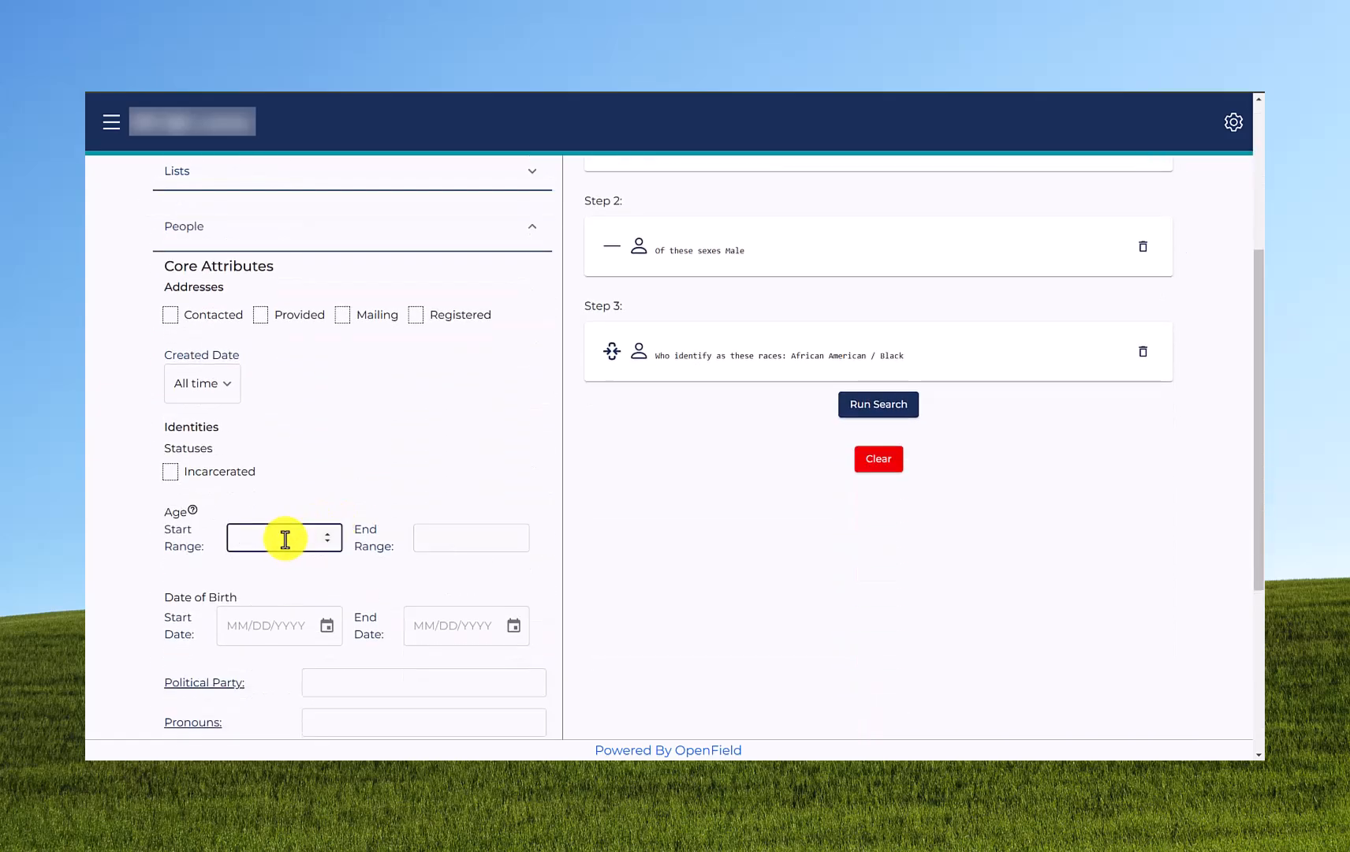
{"action": "type", "text": "18"}
{"action": "left_click", "coordinate": [467, 535]}
{"action": "type", "text": "25"}
{"action": "scroll", "coordinate": [410, 567], "scroll_direction": "down", "scroll_amount": 2}
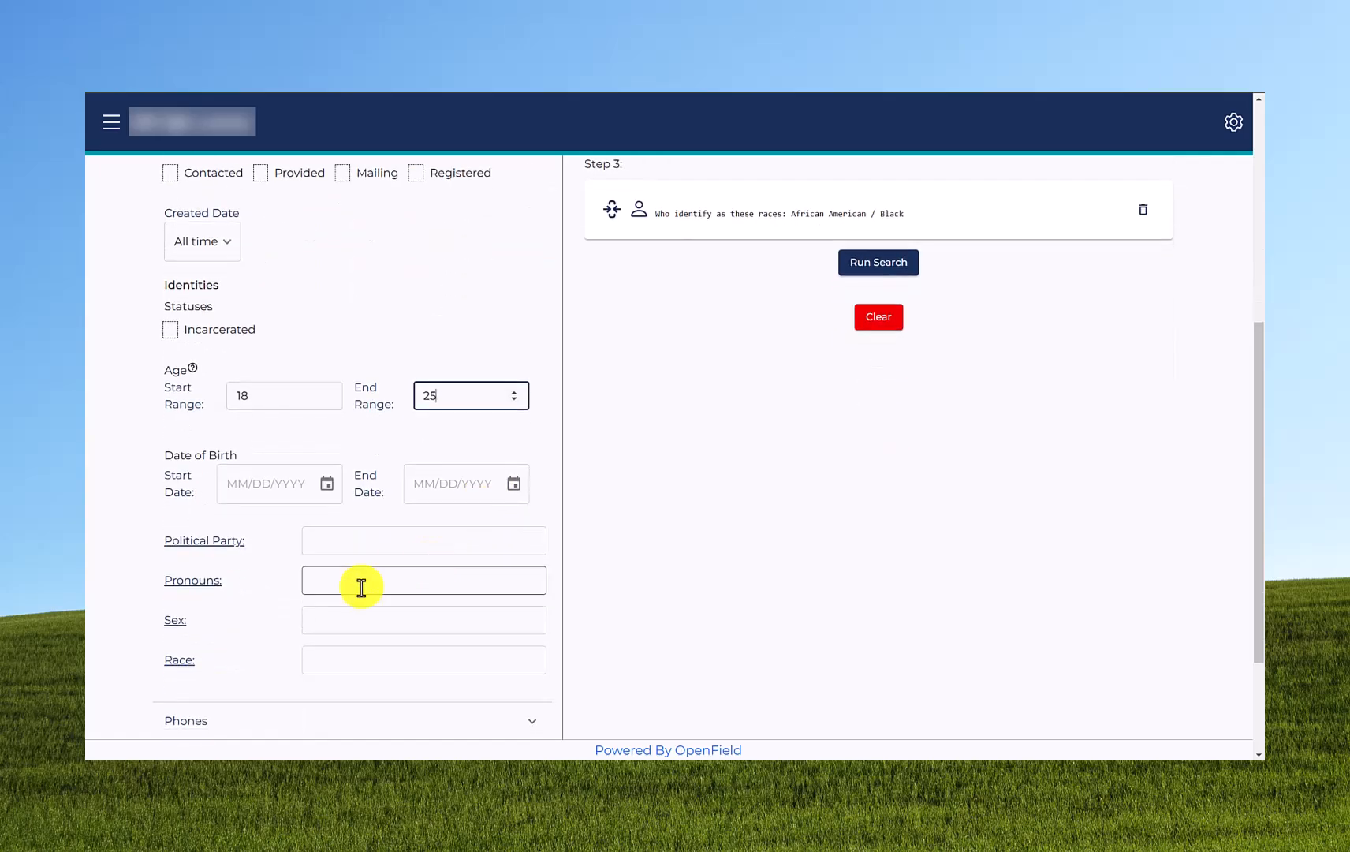
Step: Add "it's / it;s / it's" as the pronouns filter in the People criteria
{"action": "left_click", "coordinate": [204, 584]}
{"action": "left_click", "coordinate": [484, 416]}
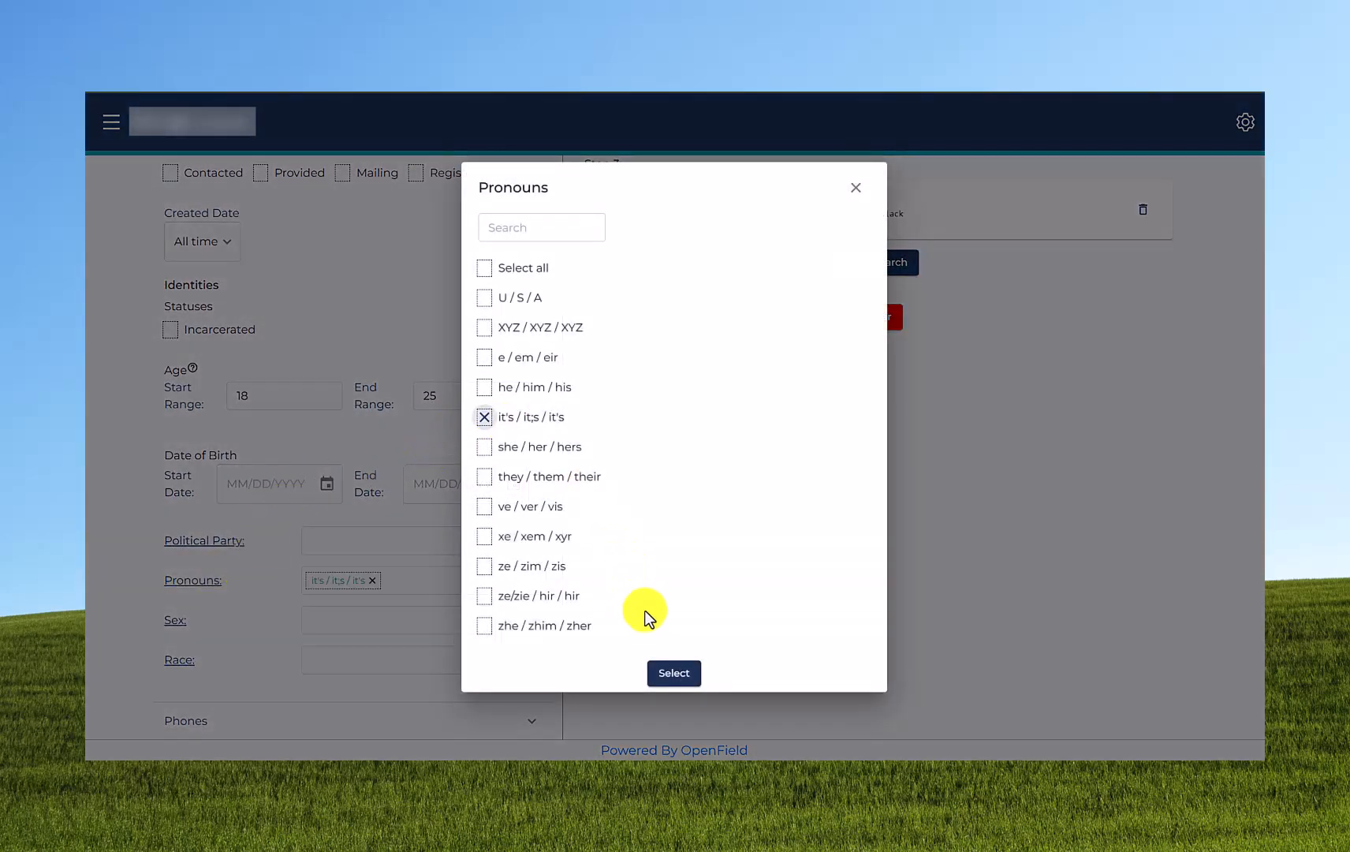
{"action": "left_click", "coordinate": [657, 669]}
{"action": "scroll", "coordinate": [346, 509], "scroll_direction": "up", "scroll_amount": 5}
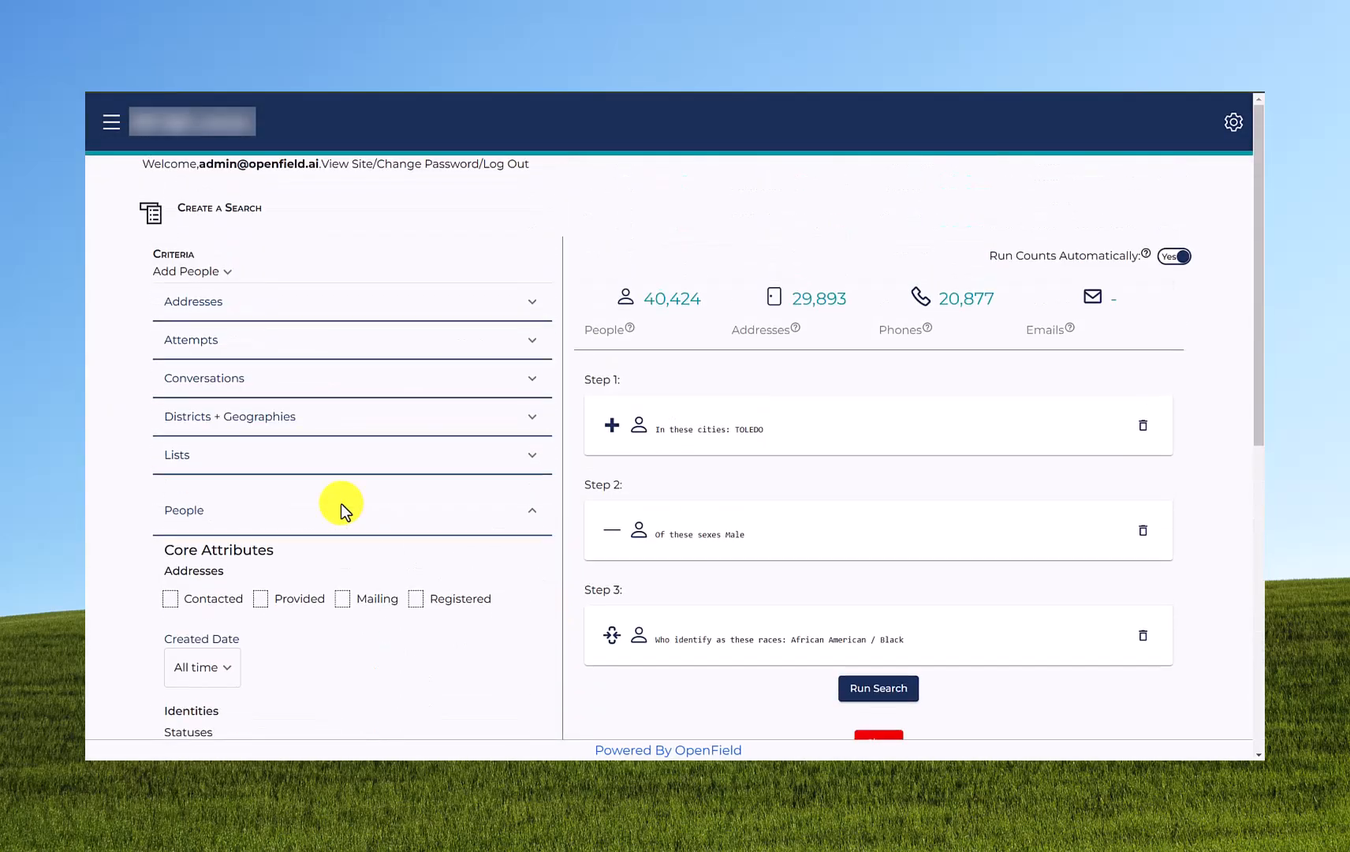
Step: Filter the Addresses criteria by the cities Addyston, Adelphi, Akron and Alger
{"action": "left_click", "coordinate": [249, 321]}
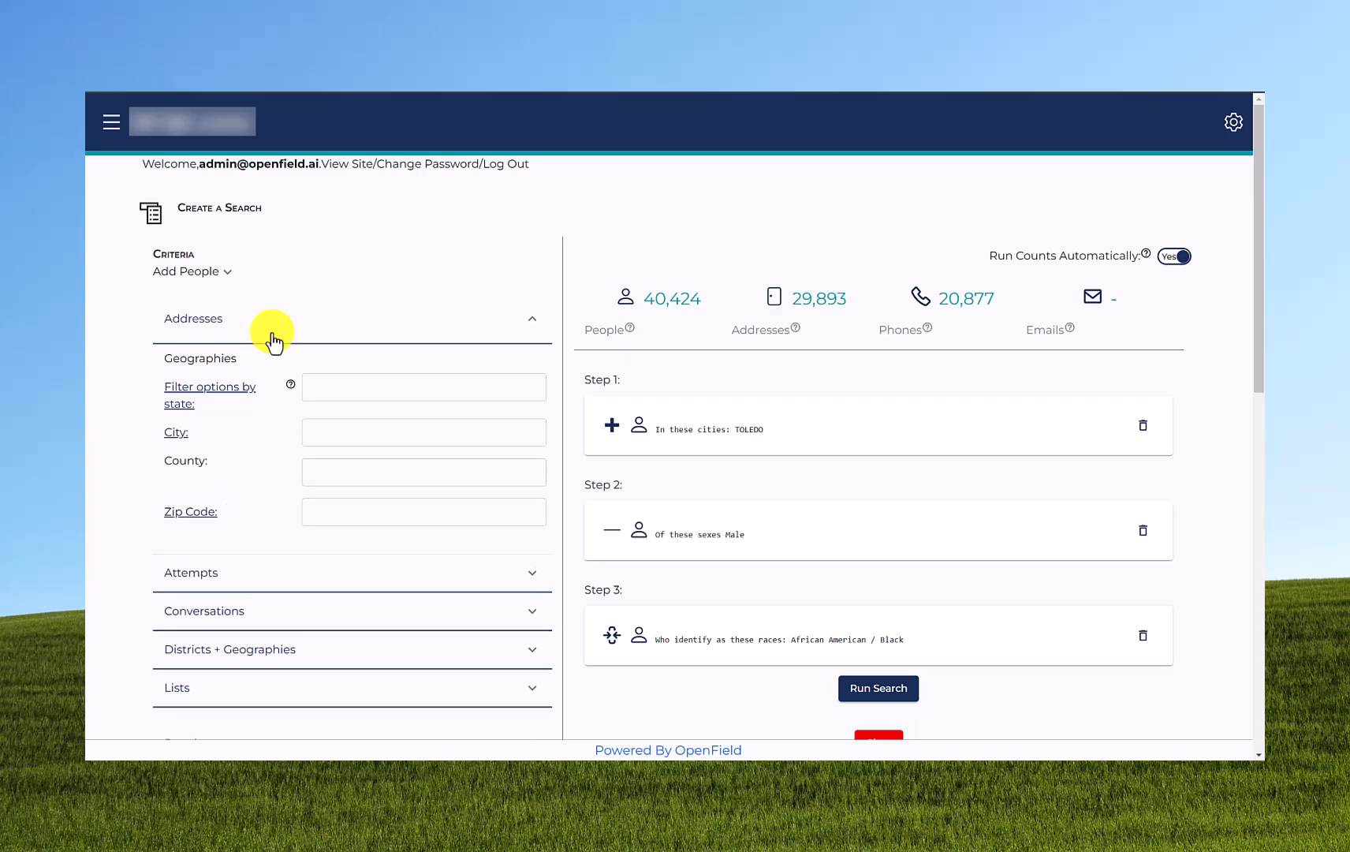
{"action": "left_click", "coordinate": [186, 434]}
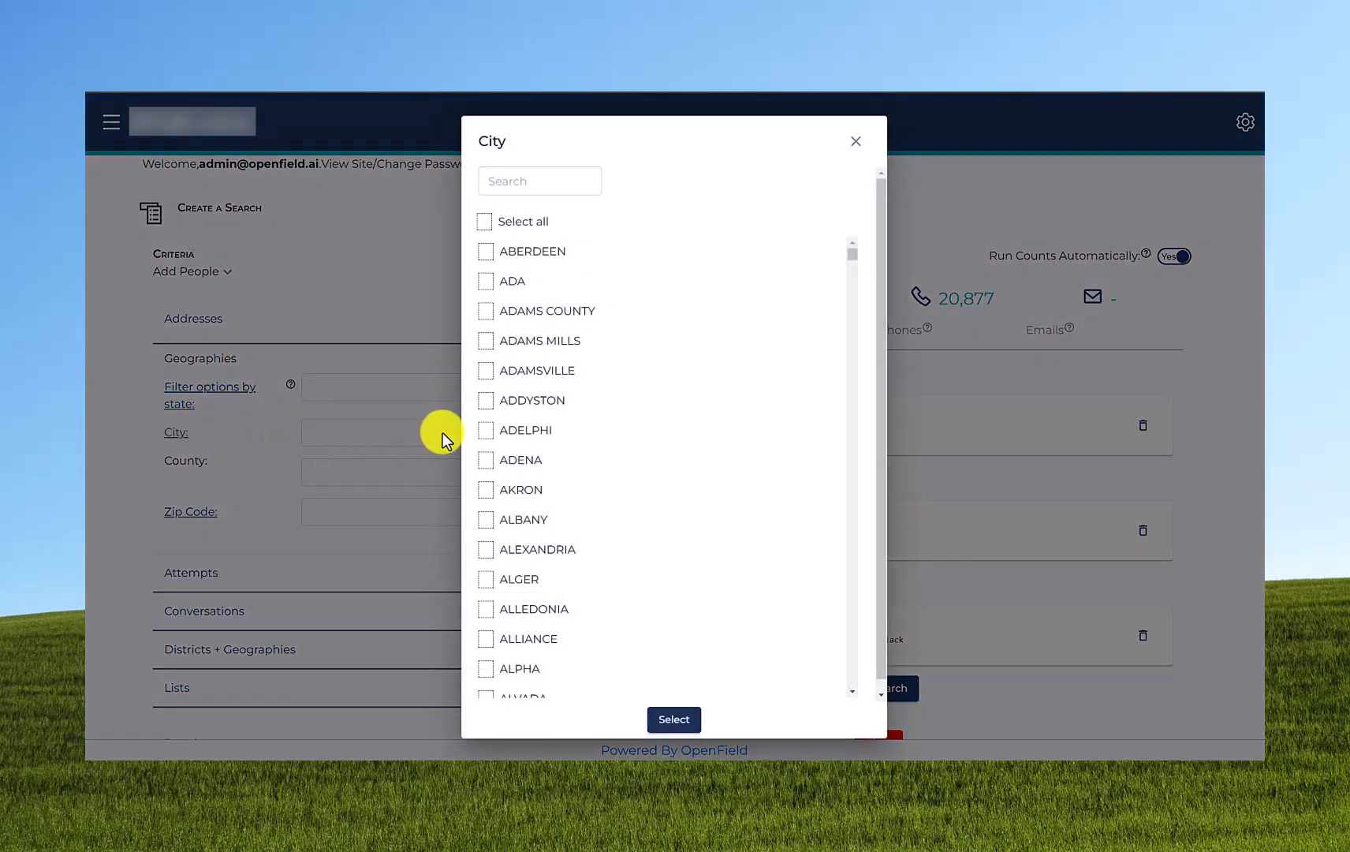
{"action": "left_click", "coordinate": [519, 400]}
{"action": "left_click", "coordinate": [519, 430]}
{"action": "left_click", "coordinate": [524, 499]}
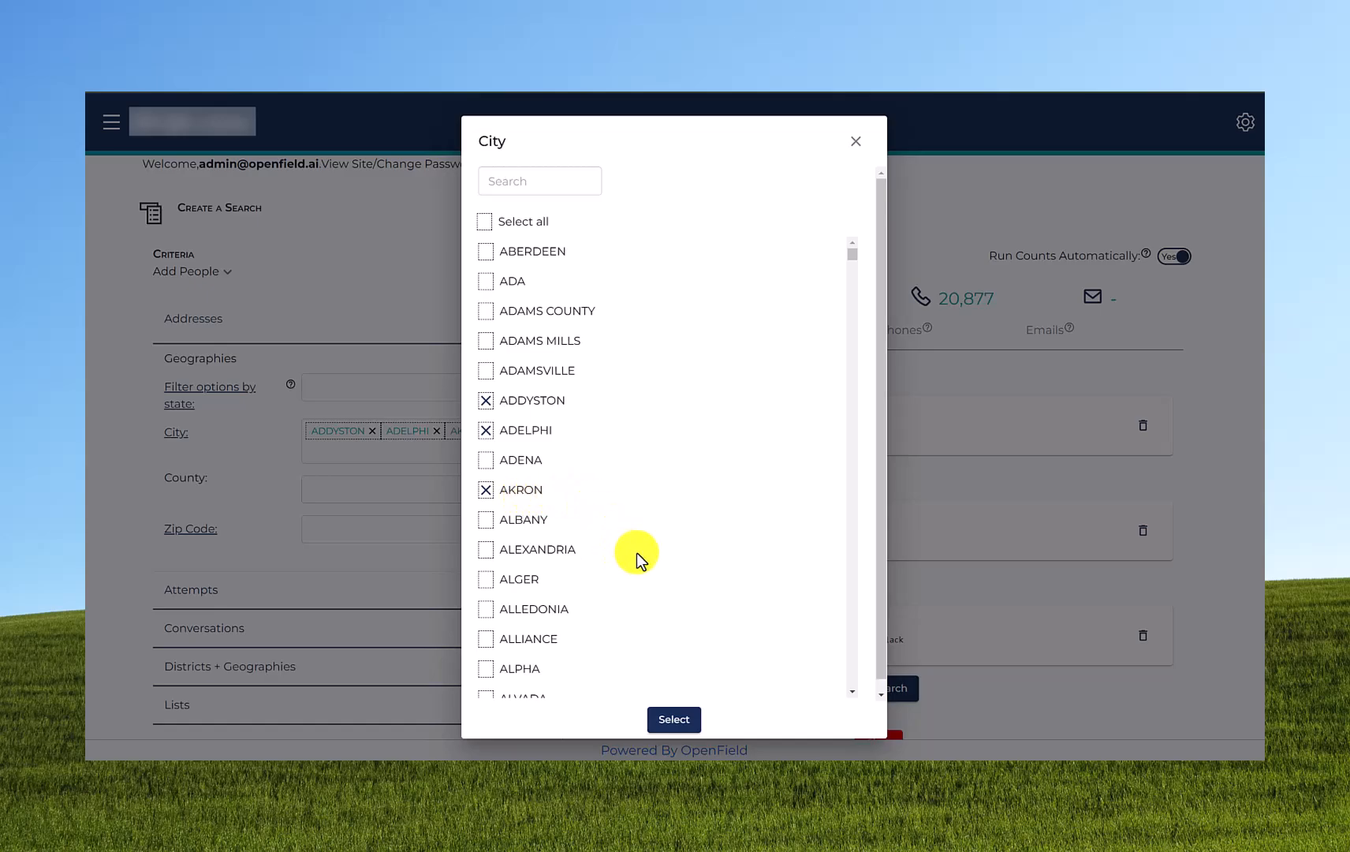
{"action": "left_click", "coordinate": [528, 582]}
{"action": "left_click", "coordinate": [674, 719]}
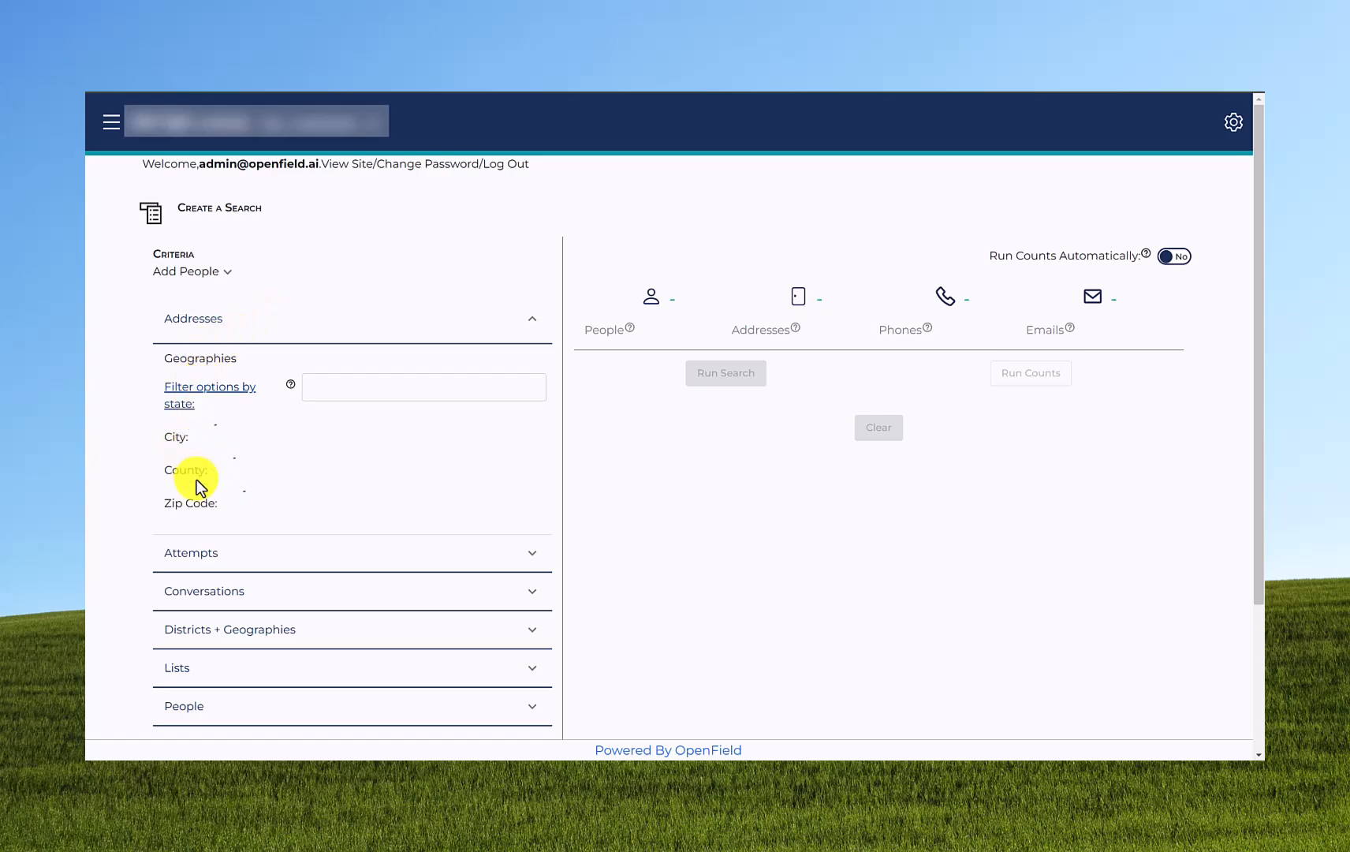
Step: Examine the Attempts criteria, including the available time range options
{"action": "left_click", "coordinate": [234, 563]}
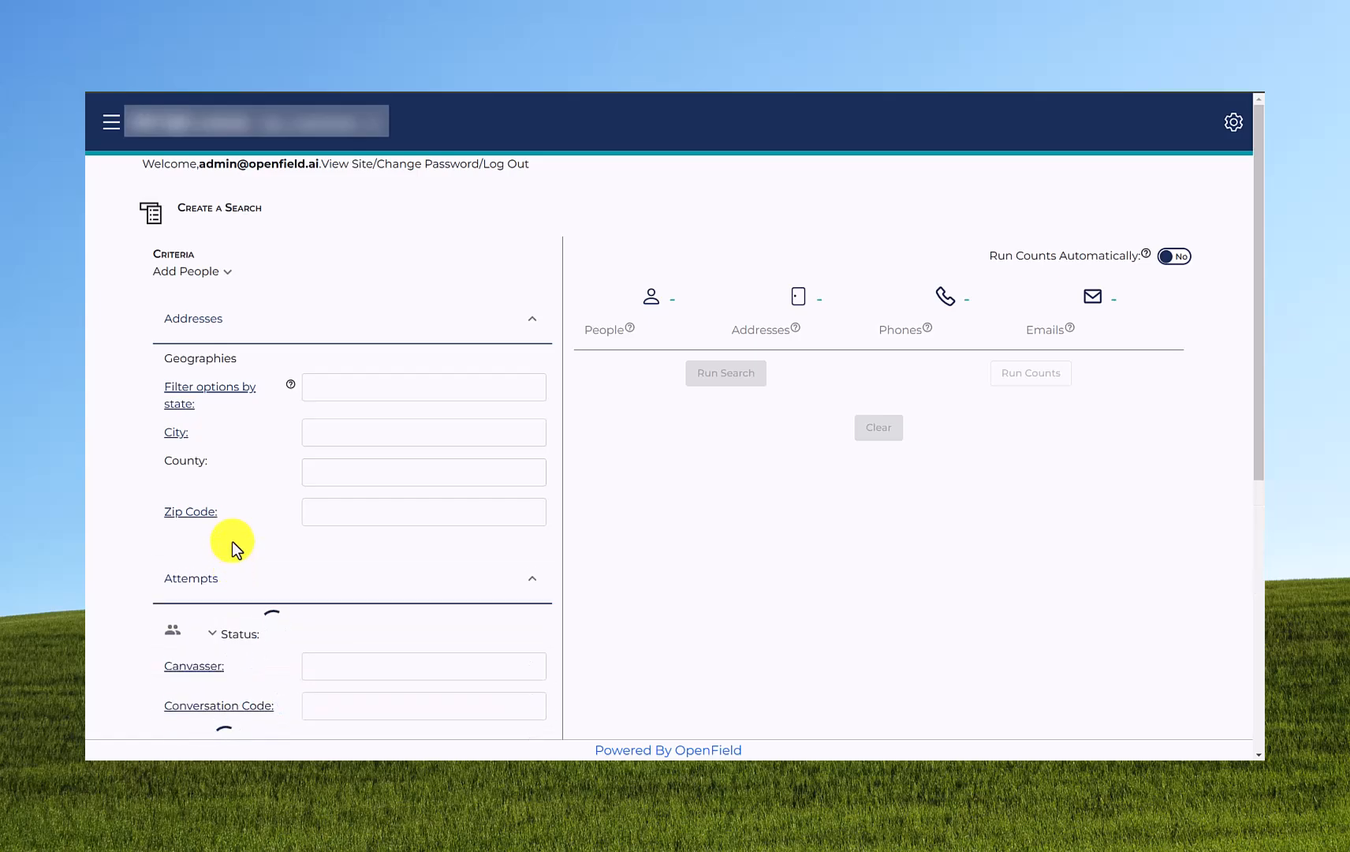
{"action": "scroll", "coordinate": [233, 544], "scroll_direction": "down", "scroll_amount": 3}
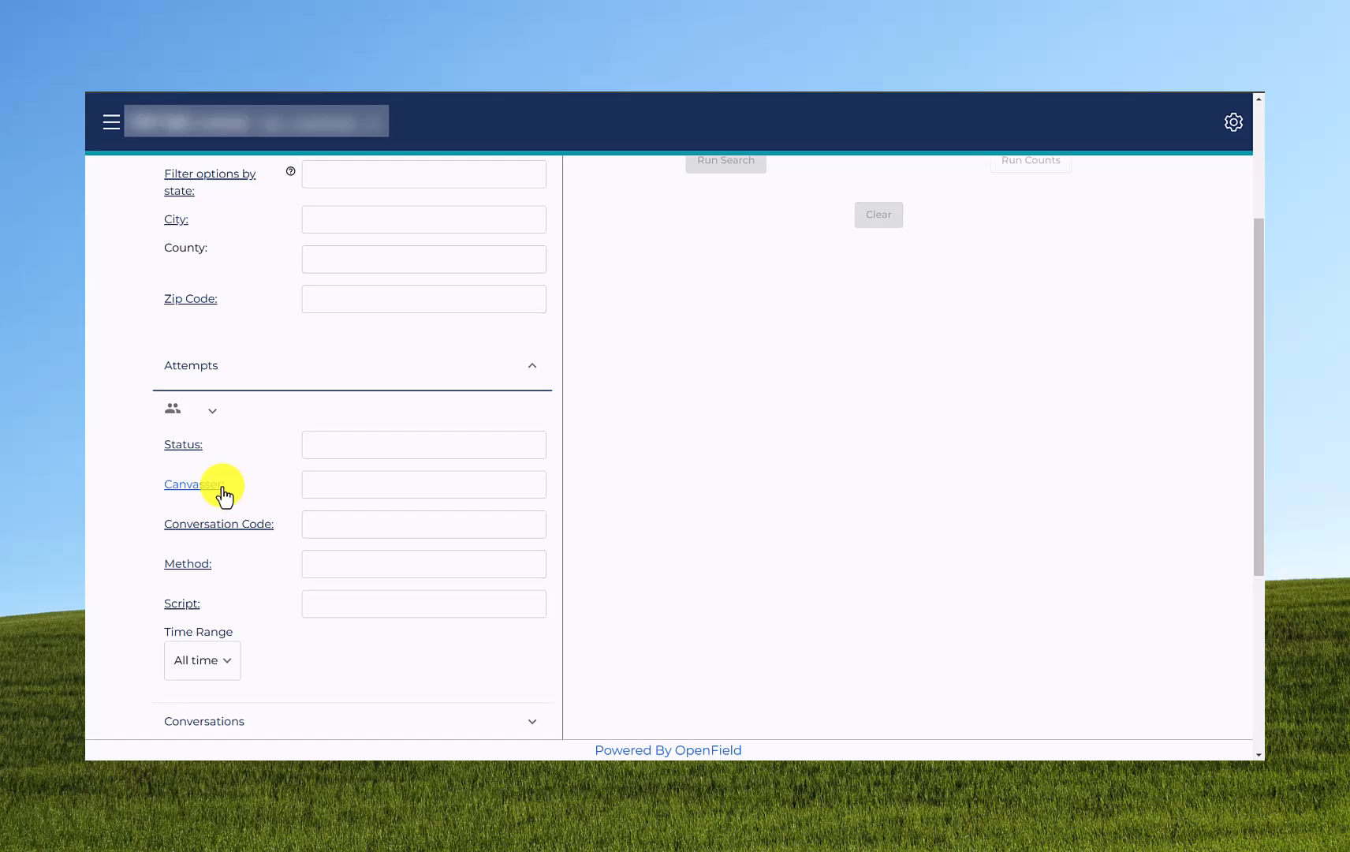
{"action": "scroll", "coordinate": [254, 488], "scroll_direction": "down", "scroll_amount": 2}
{"action": "left_click", "coordinate": [234, 517]}
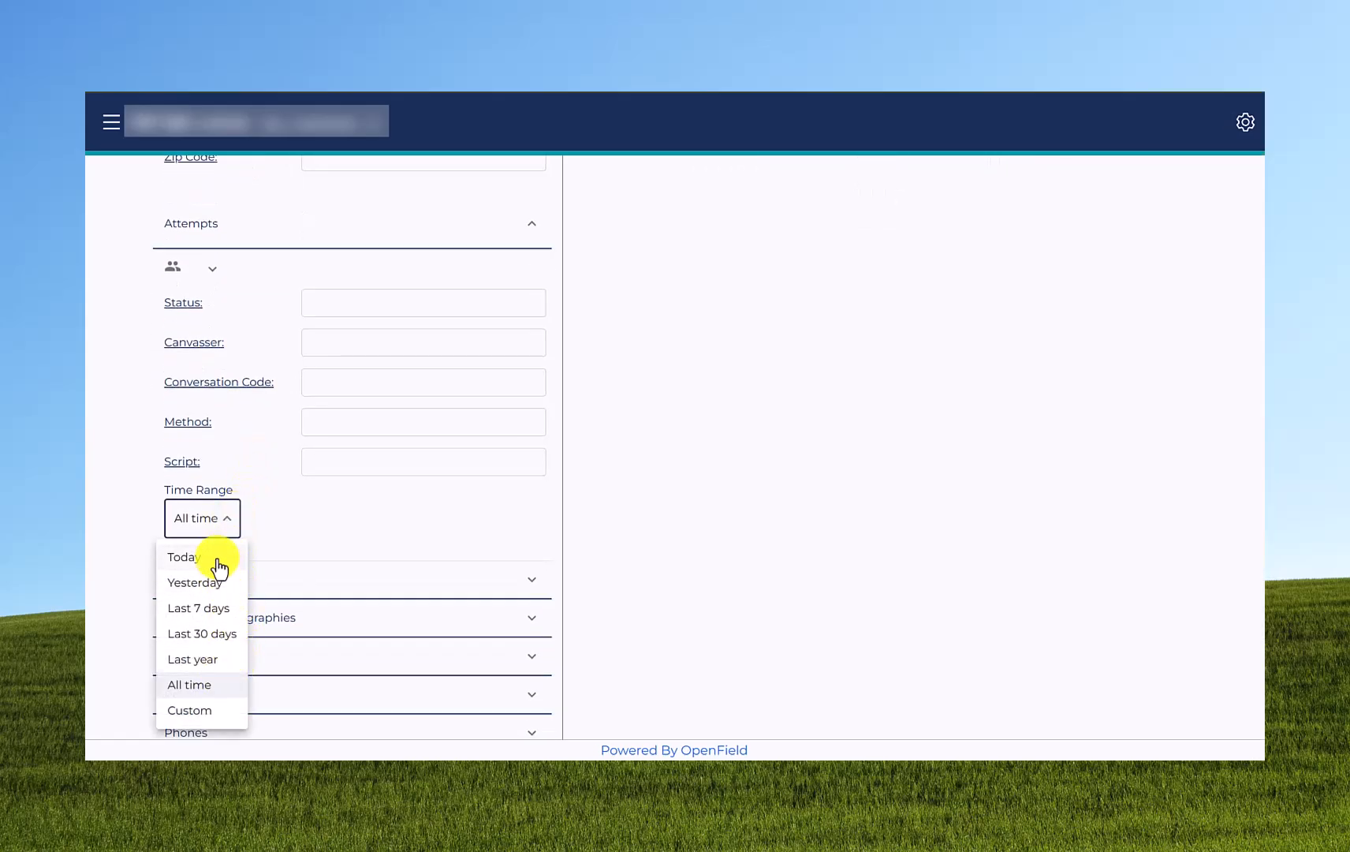
{"action": "left_click", "coordinate": [217, 525]}
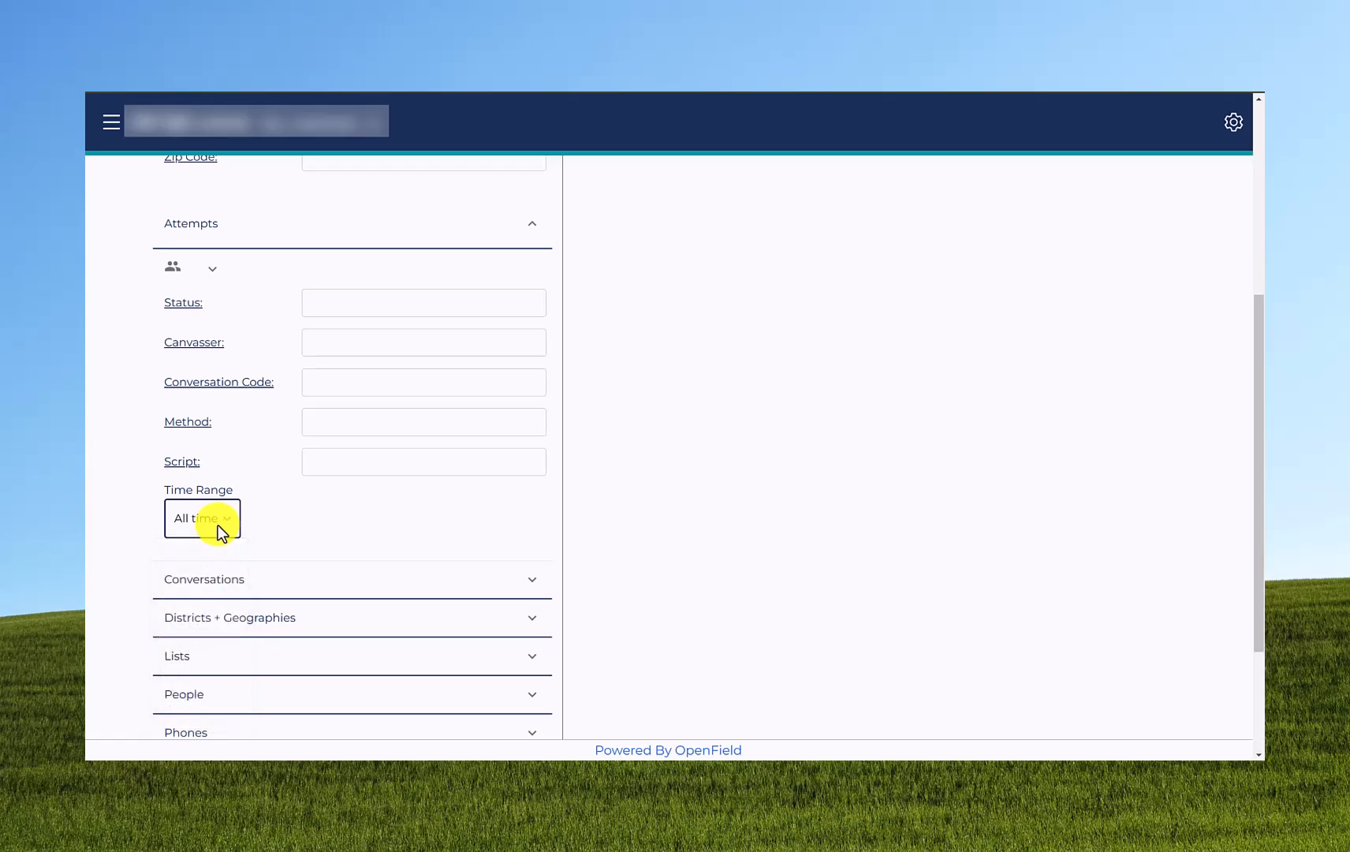
Step: Examine the Conversations criteria and view the scripts available for filtering
{"action": "left_click", "coordinate": [272, 580]}
{"action": "scroll", "coordinate": [274, 568], "scroll_direction": "down", "scroll_amount": 3}
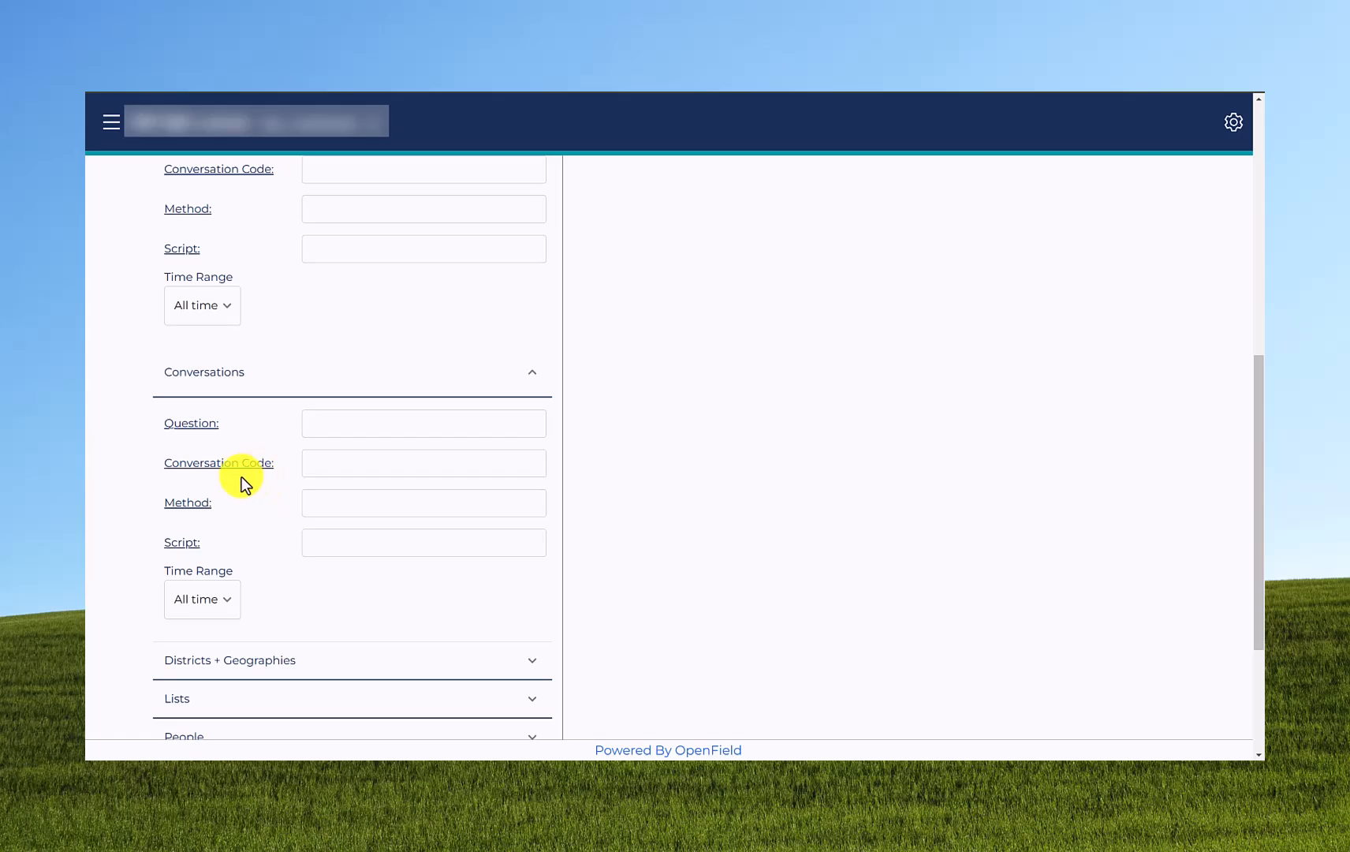
{"action": "left_click", "coordinate": [186, 543]}
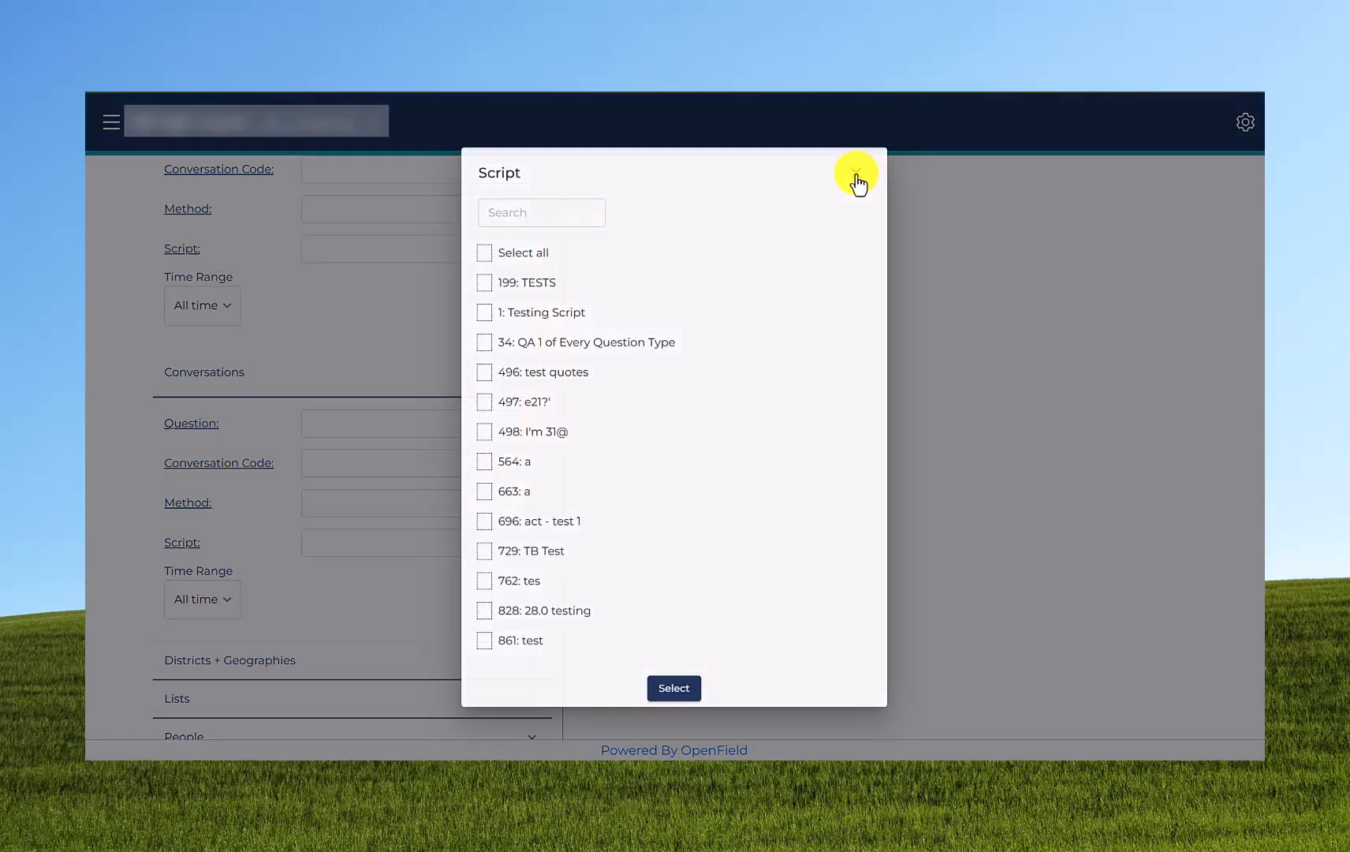
Step: Examine the questions available for filtering in the Conversations criteria
{"action": "left_click", "coordinate": [856, 175]}
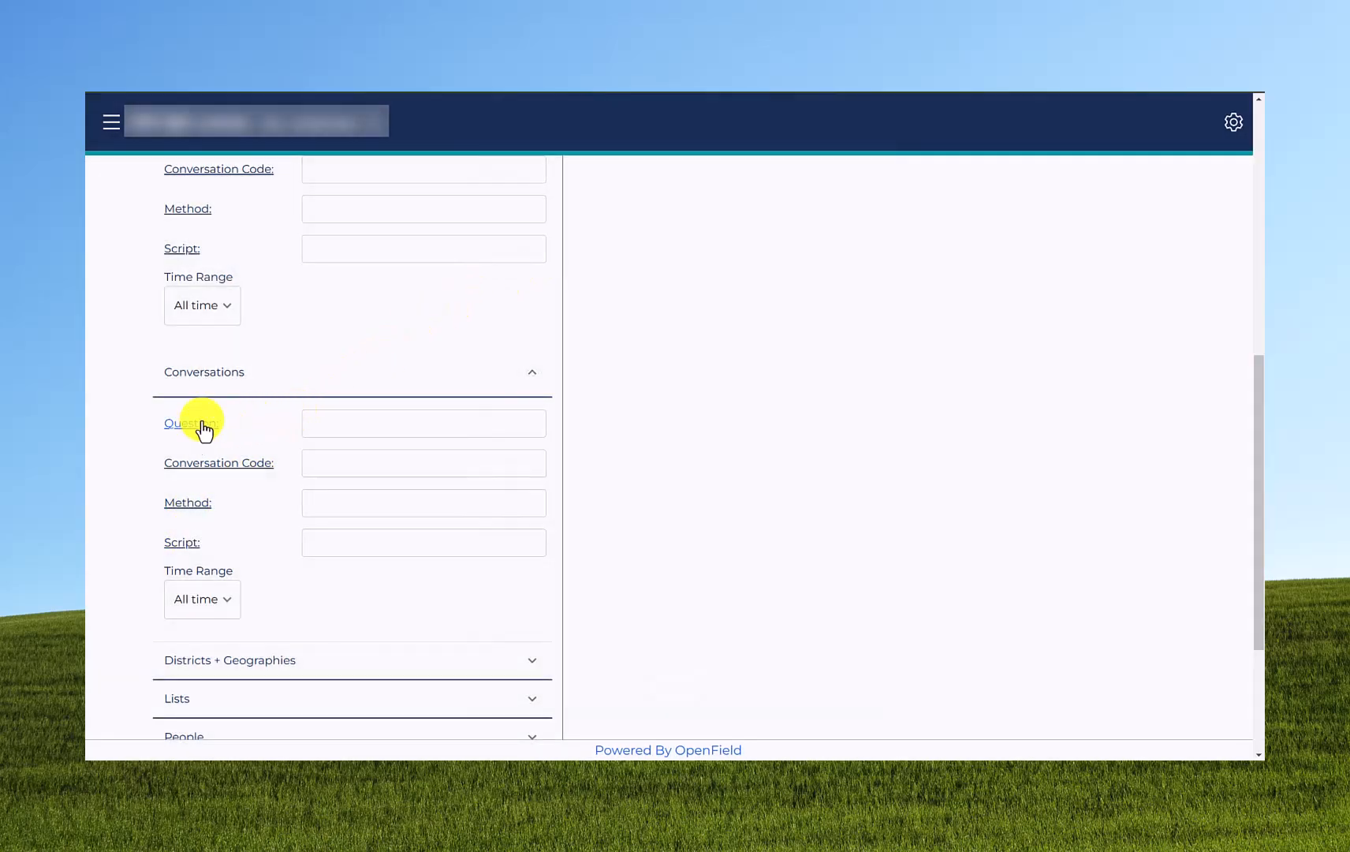
{"action": "left_click", "coordinate": [197, 426]}
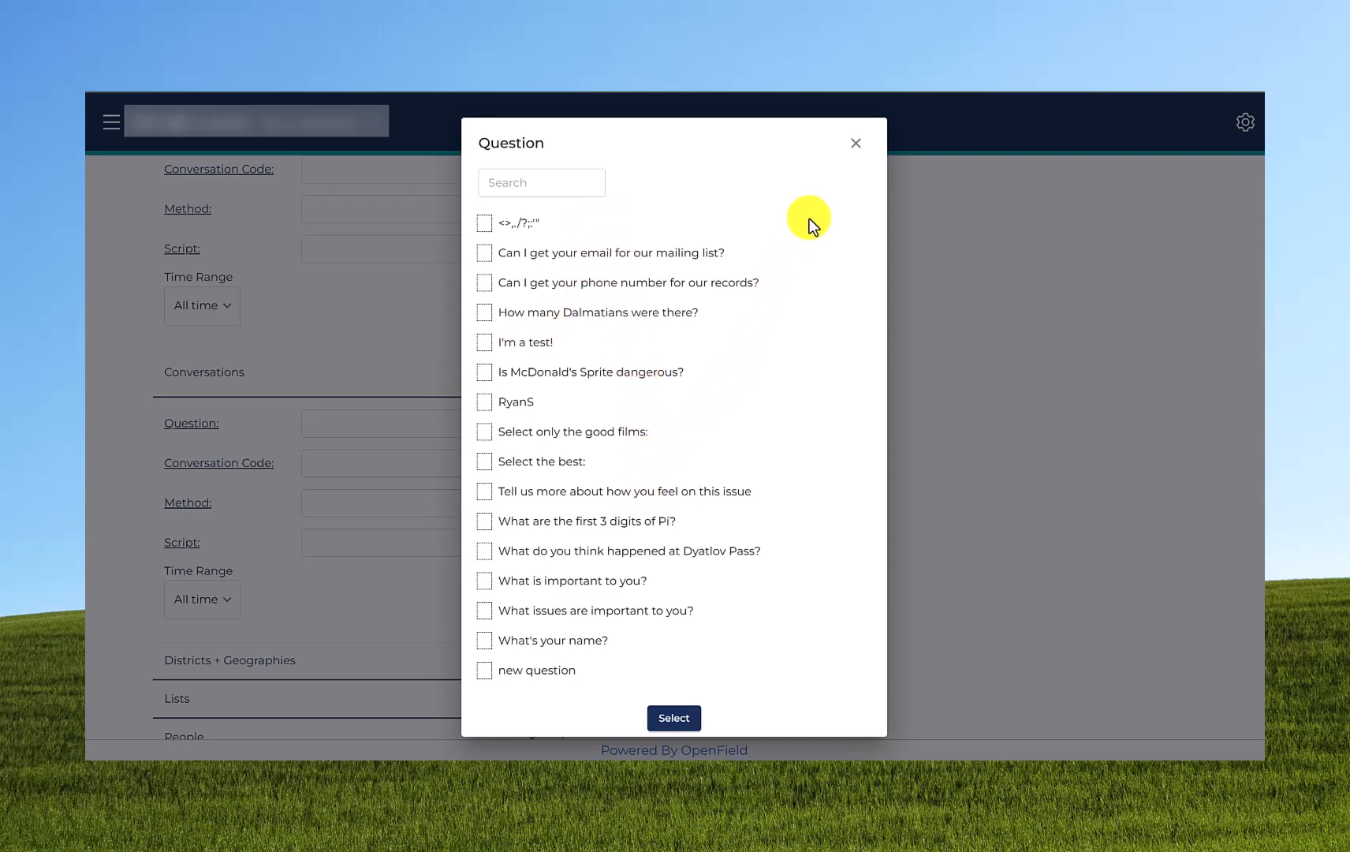
{"action": "left_click", "coordinate": [855, 144]}
Step: Examine the district and geography filters offered in the Districts + Geographies criteria
{"action": "scroll", "coordinate": [370, 493], "scroll_direction": "down", "scroll_amount": 3}
{"action": "left_click", "coordinate": [320, 448]}
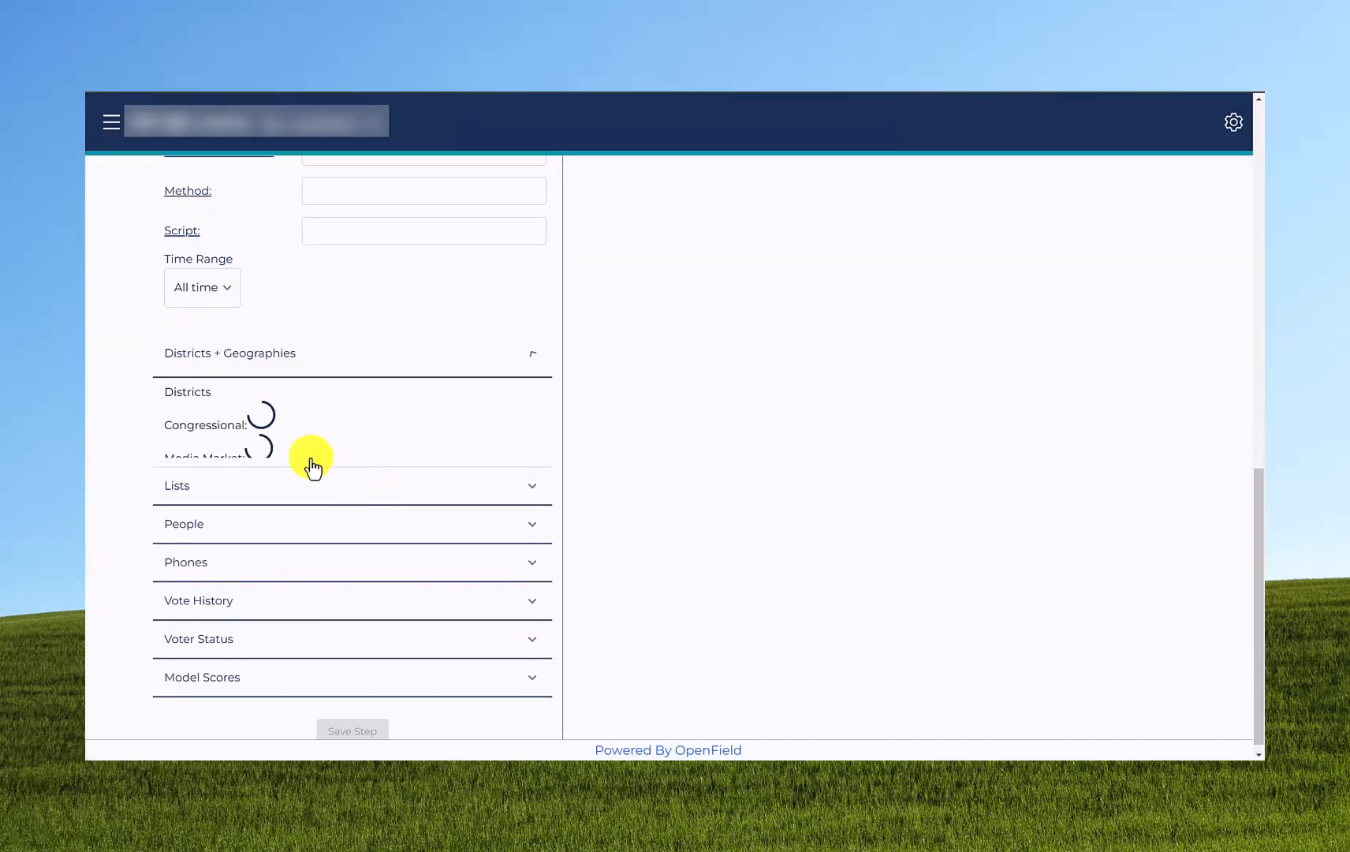
{"action": "scroll", "coordinate": [309, 450], "scroll_direction": "up", "scroll_amount": 2}
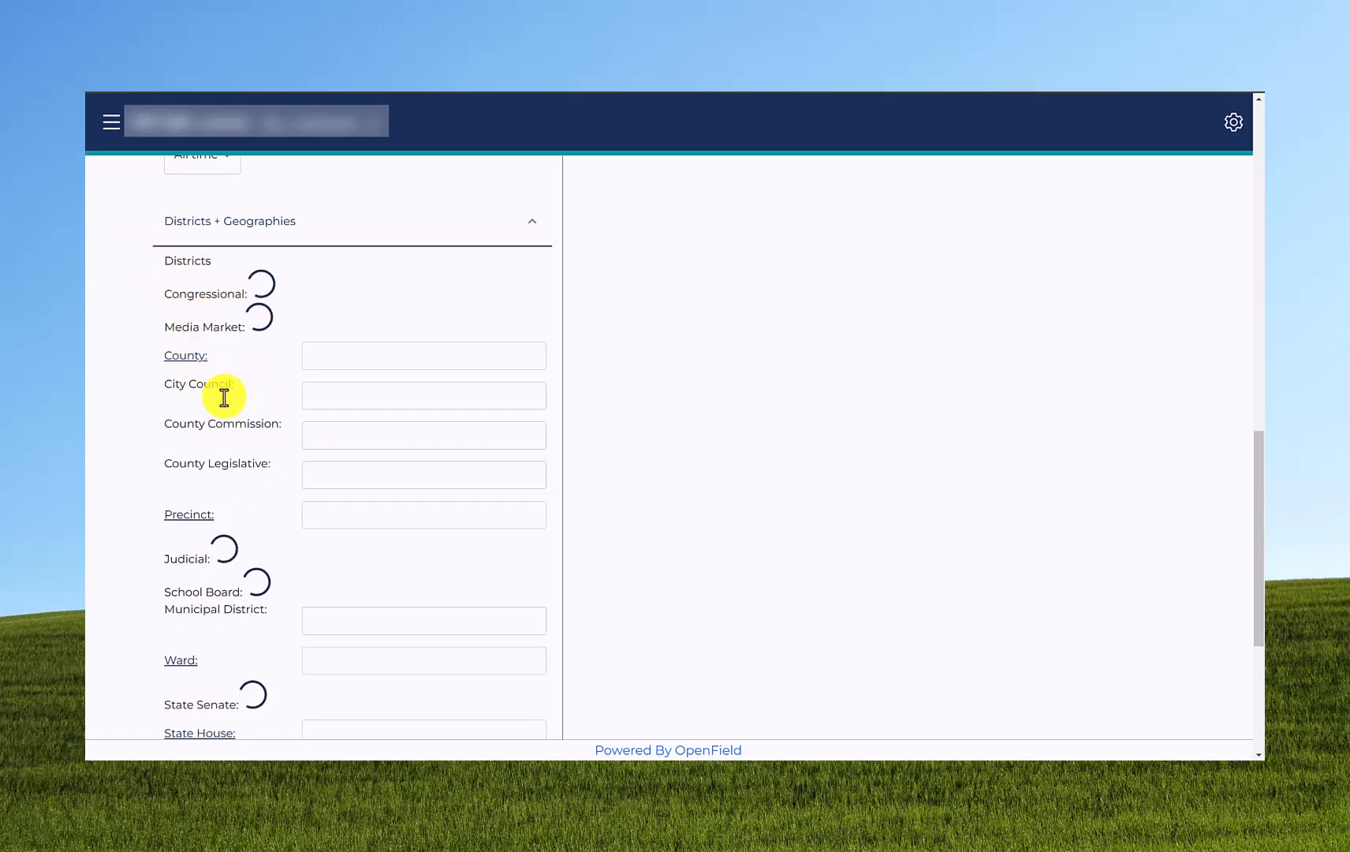
{"action": "scroll", "coordinate": [201, 504], "scroll_direction": "down", "scroll_amount": 5}
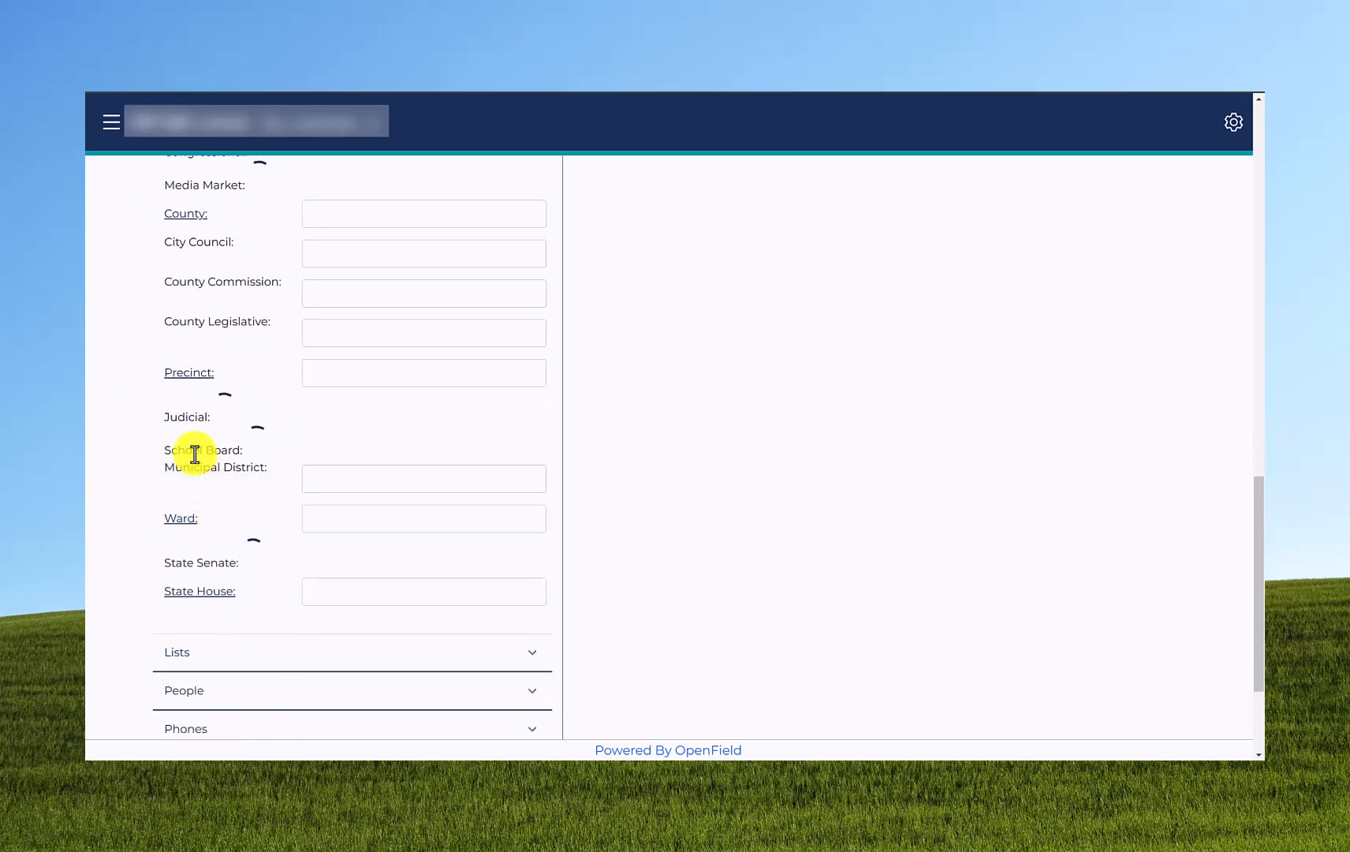
Step: Examine the Lists criteria and the core attributes and identity filters in the People criteria
{"action": "left_click", "coordinate": [228, 514]}
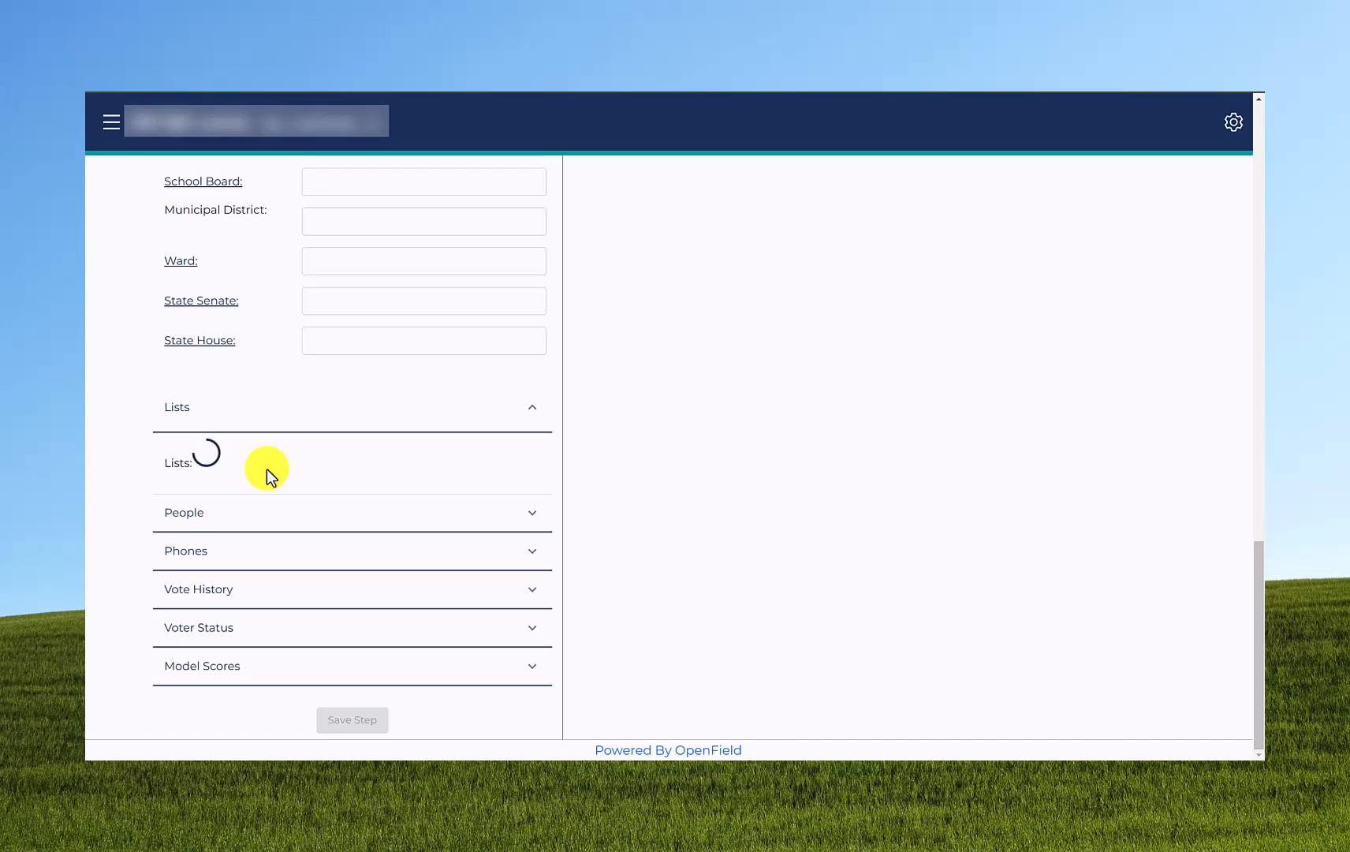
{"action": "left_click", "coordinate": [247, 425]}
{"action": "left_click", "coordinate": [243, 525]}
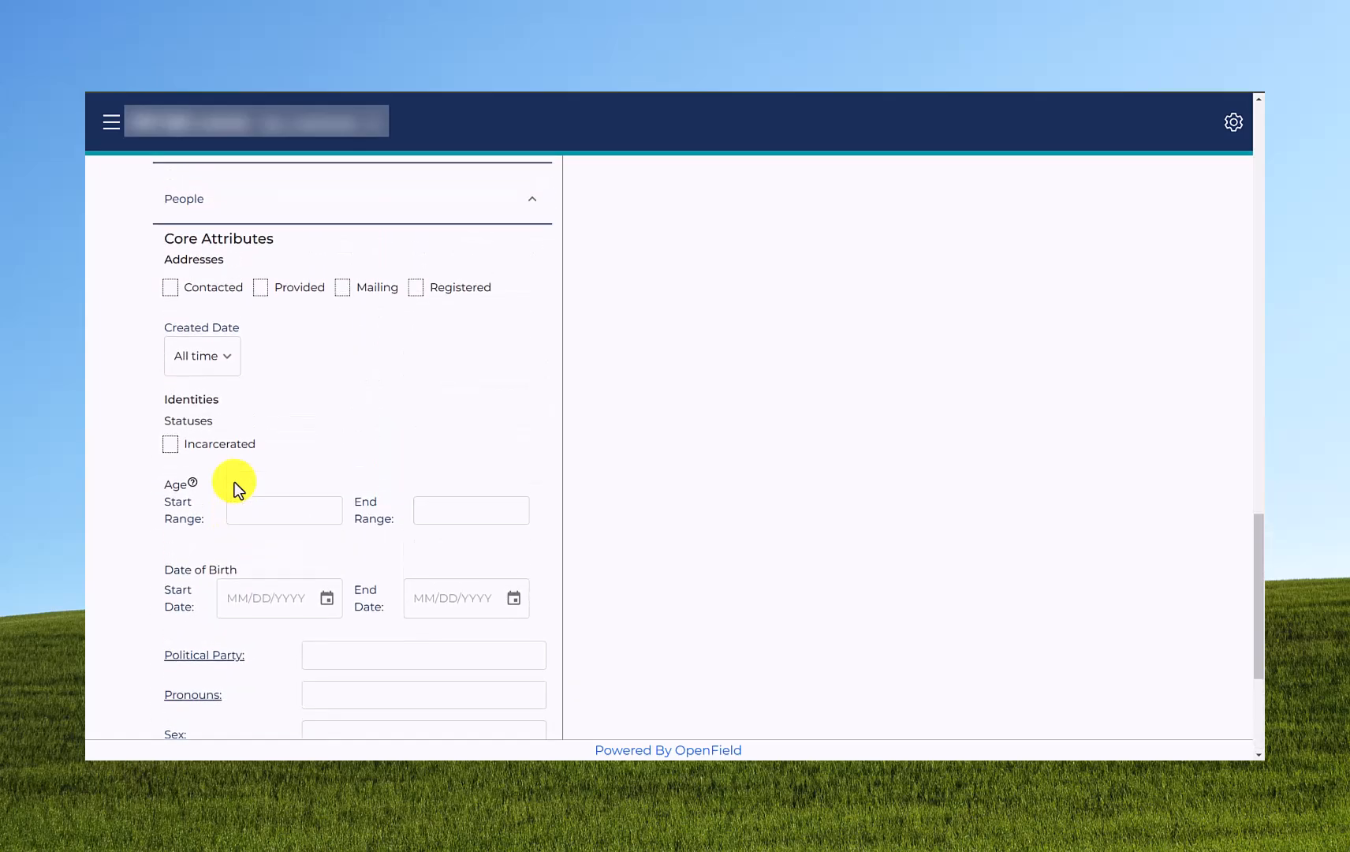
{"action": "scroll", "coordinate": [234, 482], "scroll_direction": "down", "scroll_amount": 1}
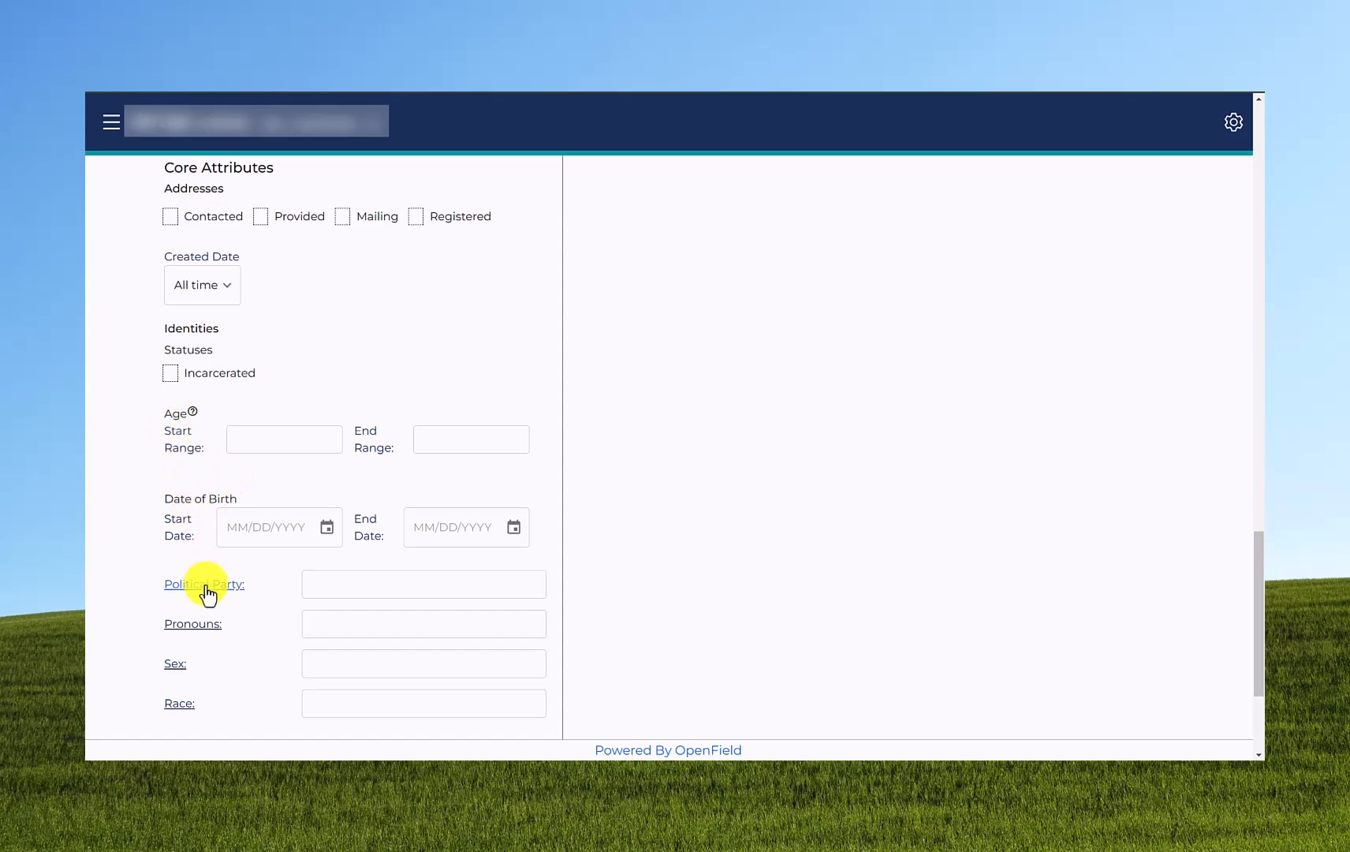
{"action": "scroll", "coordinate": [207, 595], "scroll_direction": "down", "scroll_amount": 1}
{"action": "scroll", "coordinate": [247, 576], "scroll_direction": "down", "scroll_amount": 2}
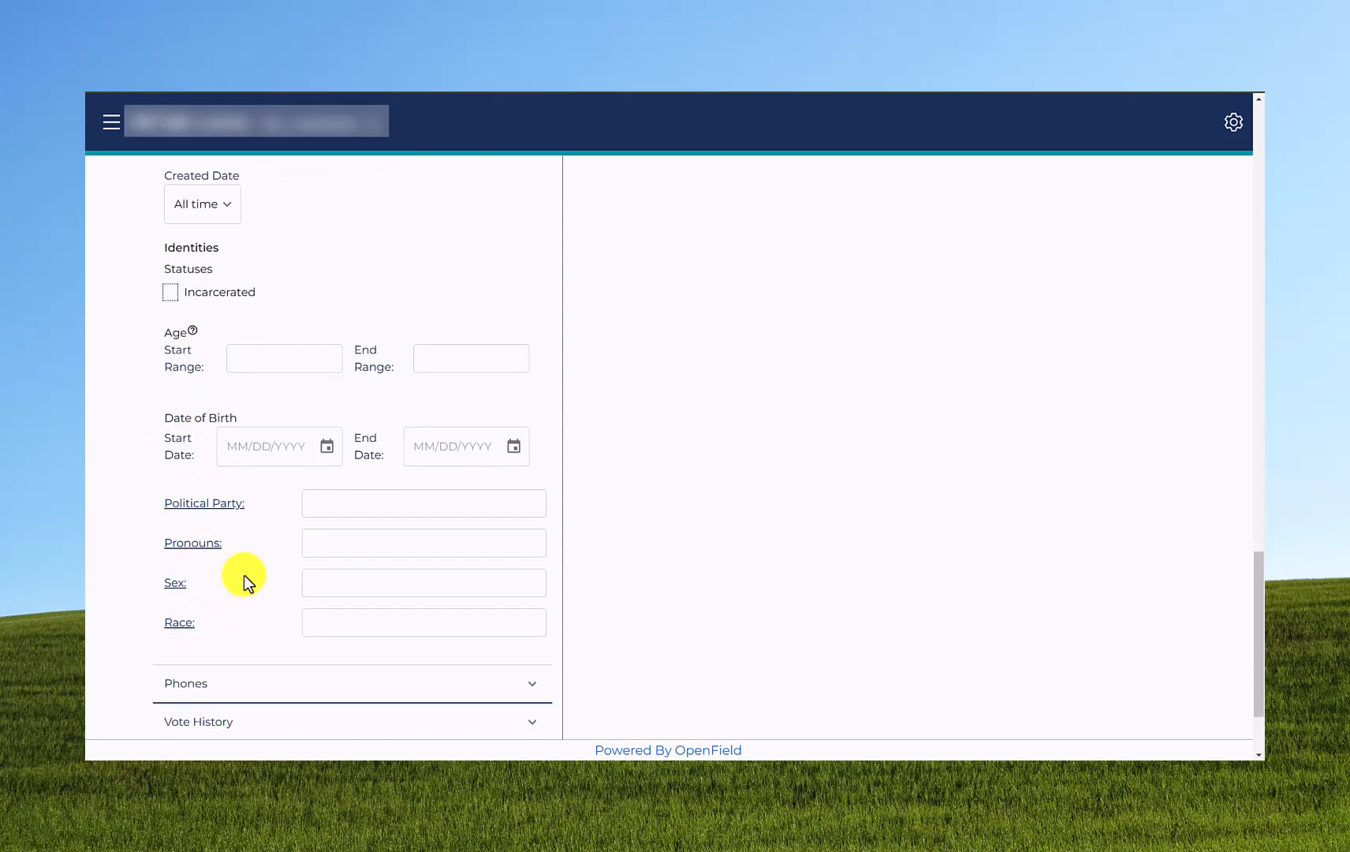
Step: Examine the phone statuses available for filtering in the Phones criteria
{"action": "left_click", "coordinate": [252, 556]}
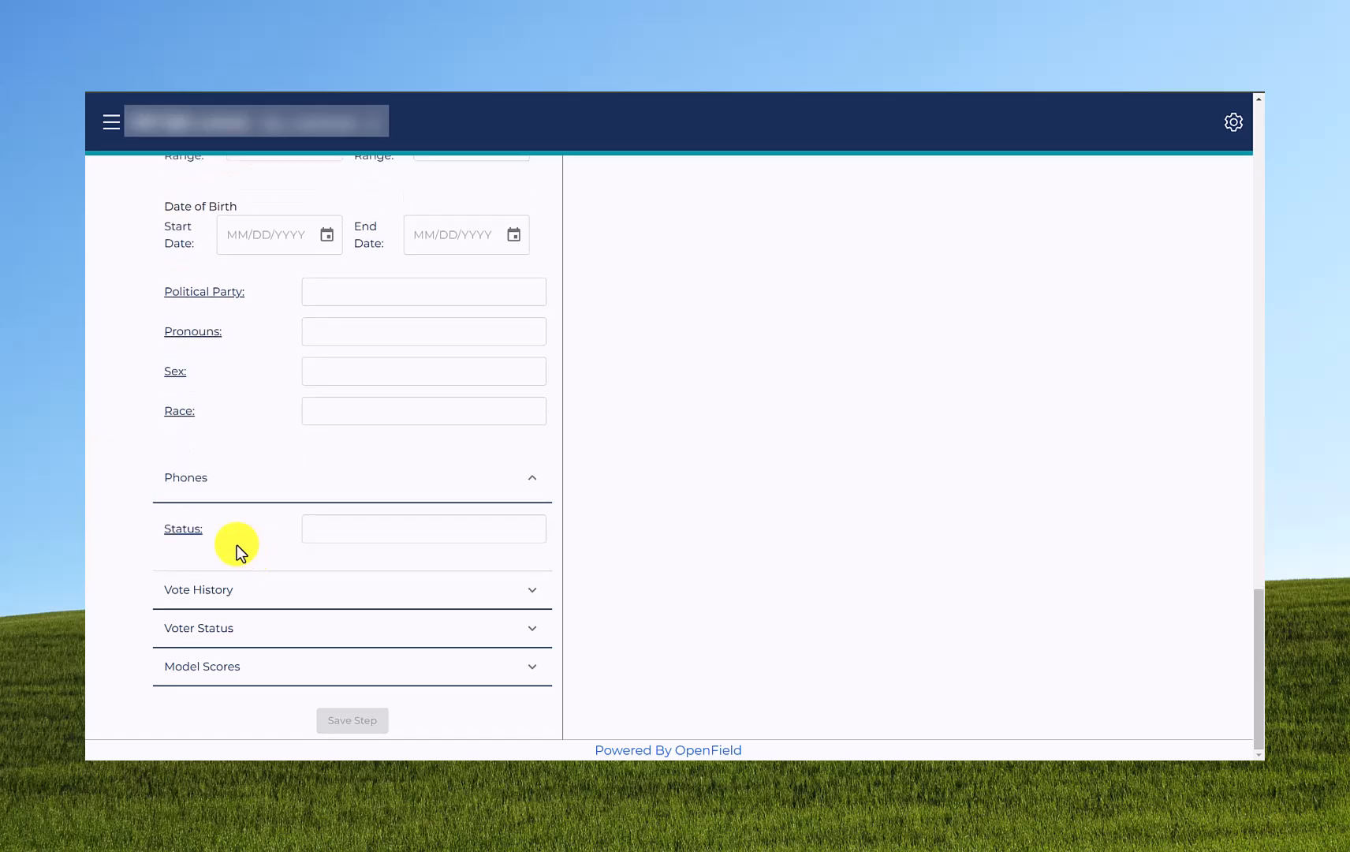
{"action": "left_click", "coordinate": [201, 540]}
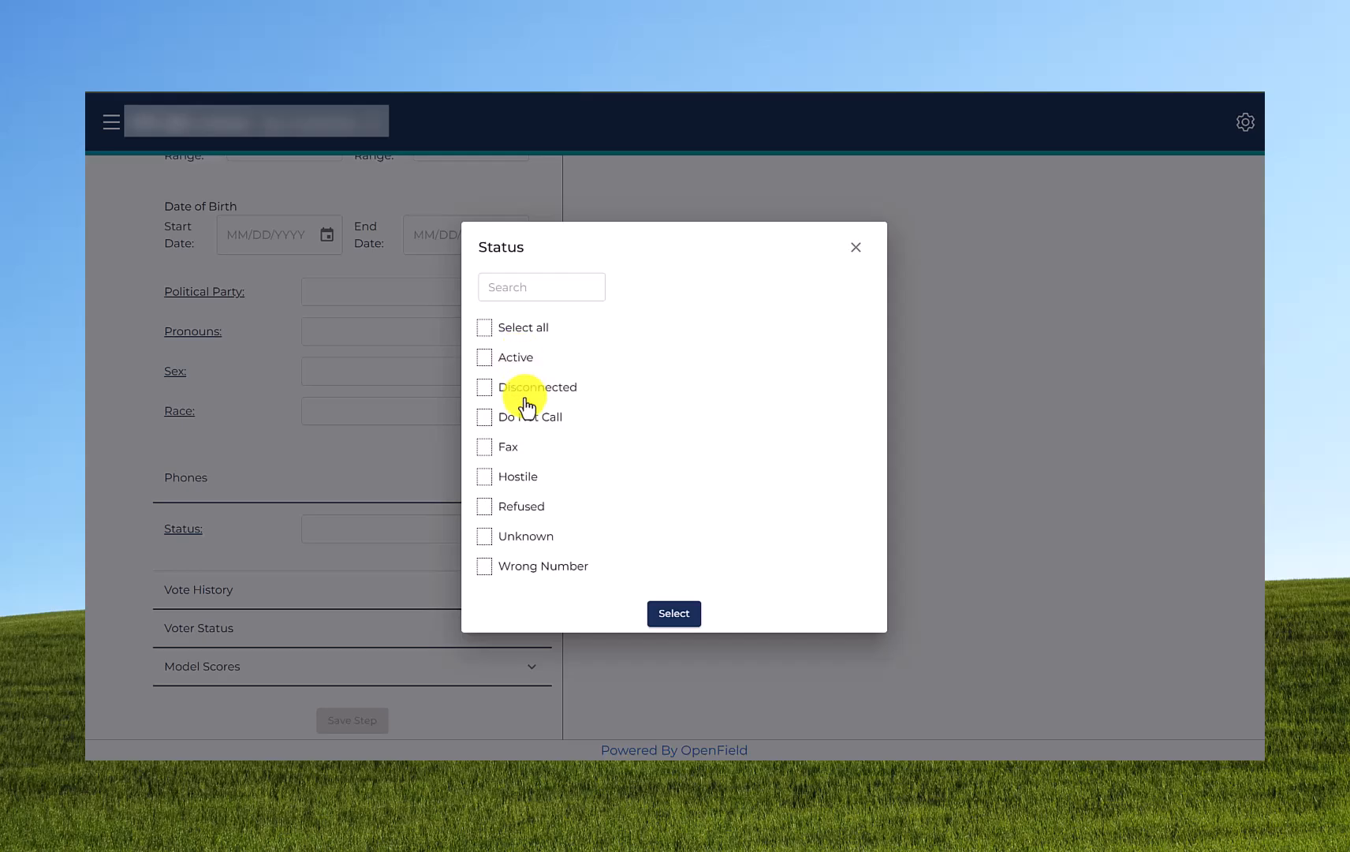
{"action": "left_click", "coordinate": [856, 247]}
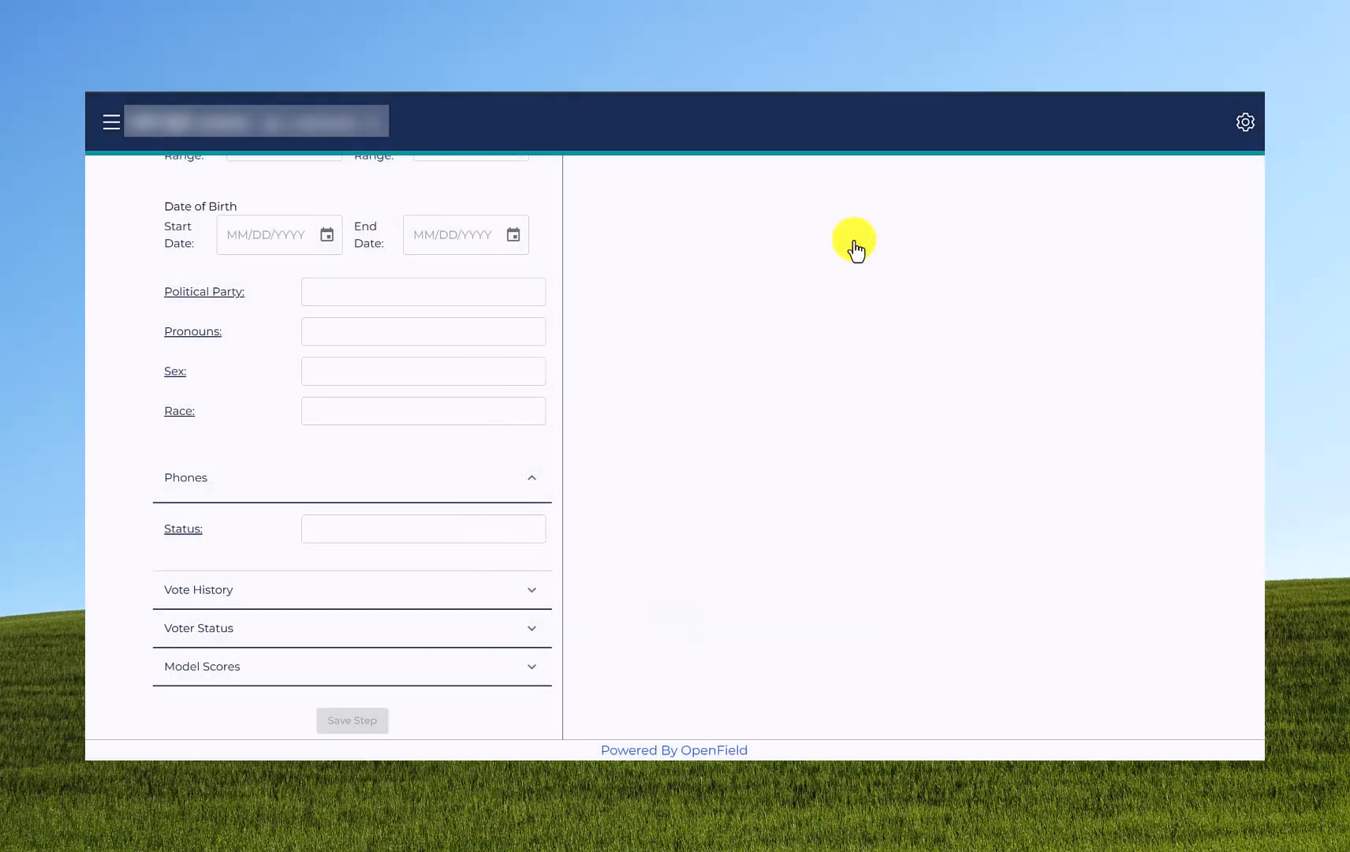
{"action": "left_click", "coordinate": [241, 485]}
Step: Set the Vote History criteria to include anyone who did Any of the following, selecting Voted by every method in the 2024 General Election
{"action": "left_click", "coordinate": [244, 589]}
{"action": "scroll", "coordinate": [240, 569], "scroll_direction": "up", "scroll_amount": 12}
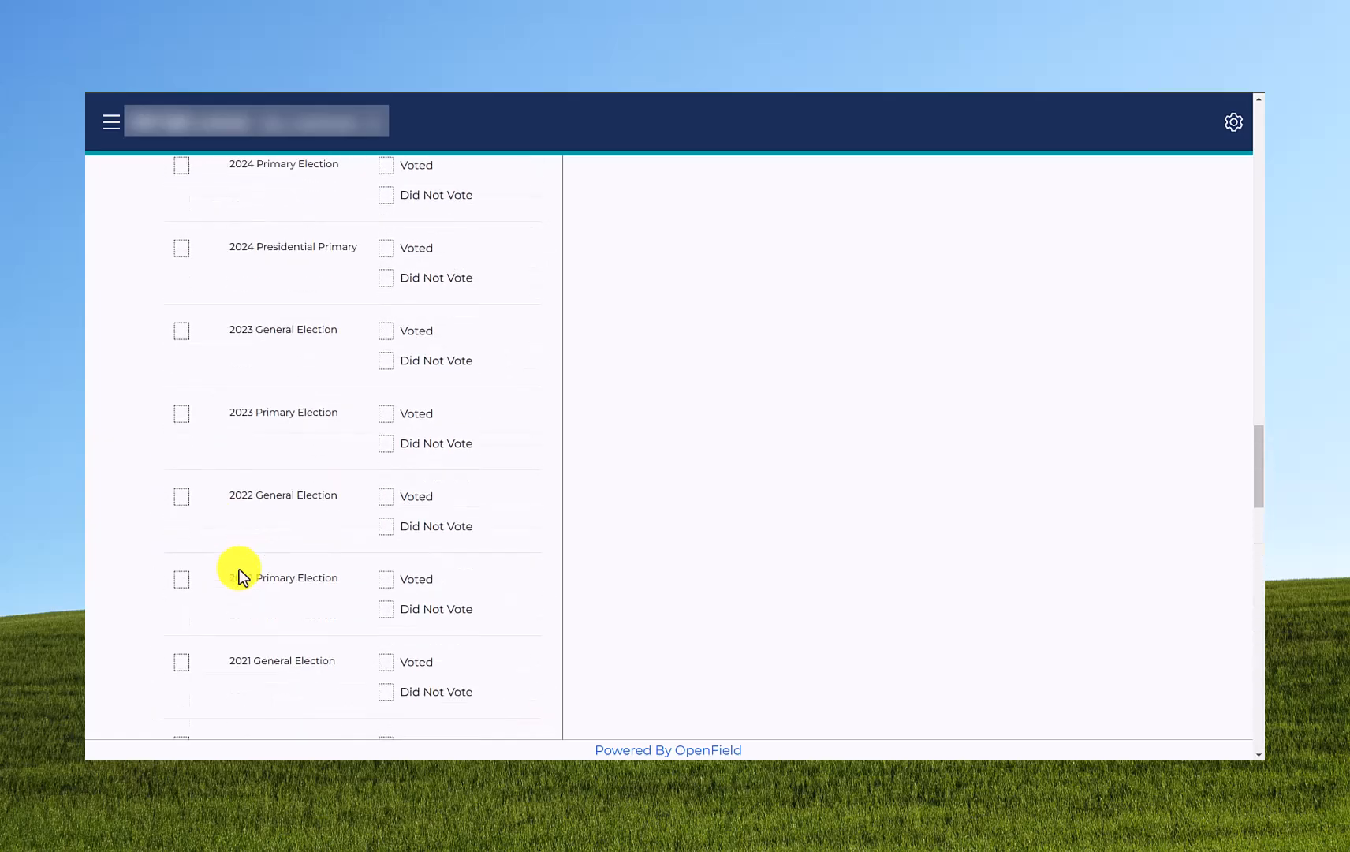
{"action": "left_click", "coordinate": [339, 404]}
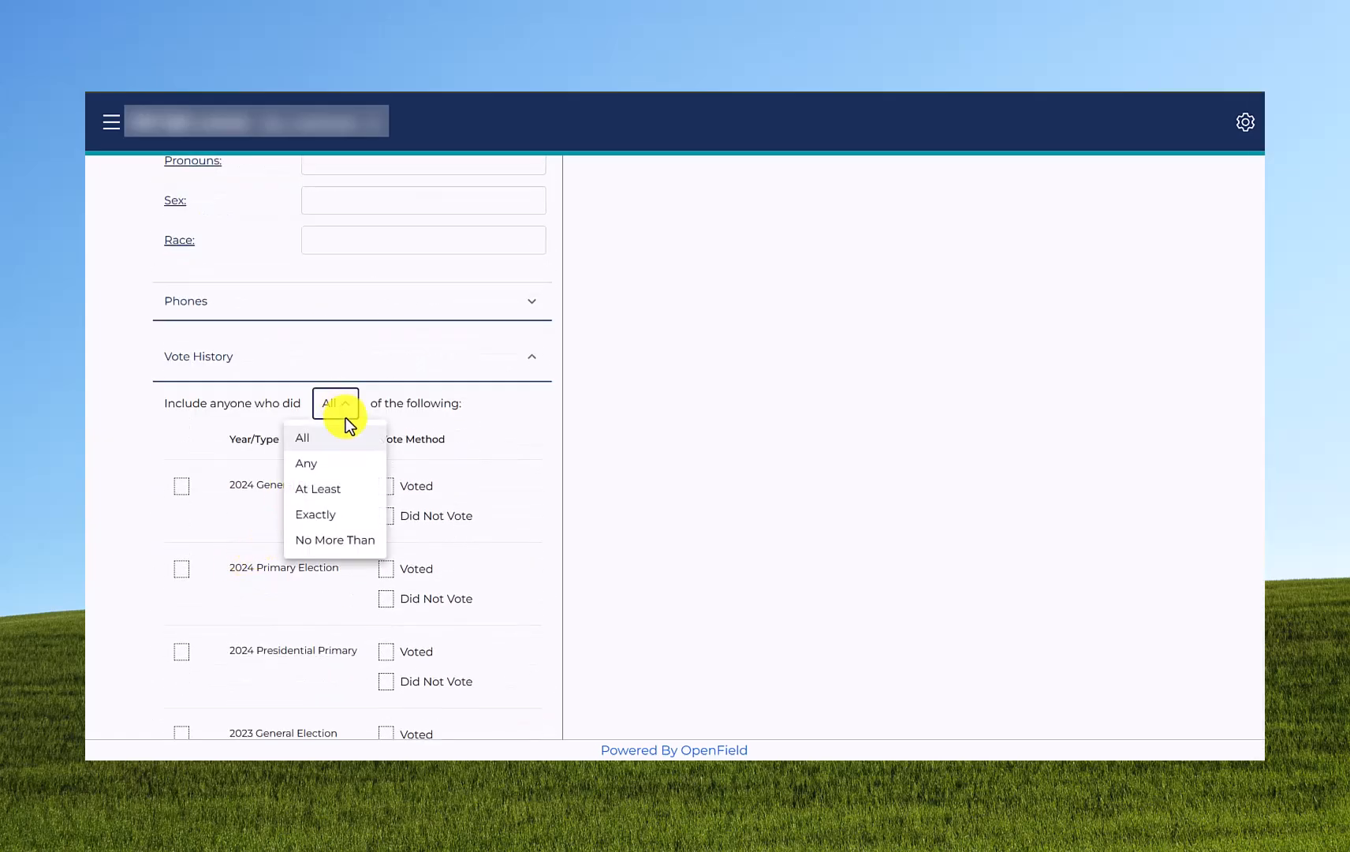
{"action": "left_click", "coordinate": [338, 461]}
{"action": "left_click", "coordinate": [180, 490]}
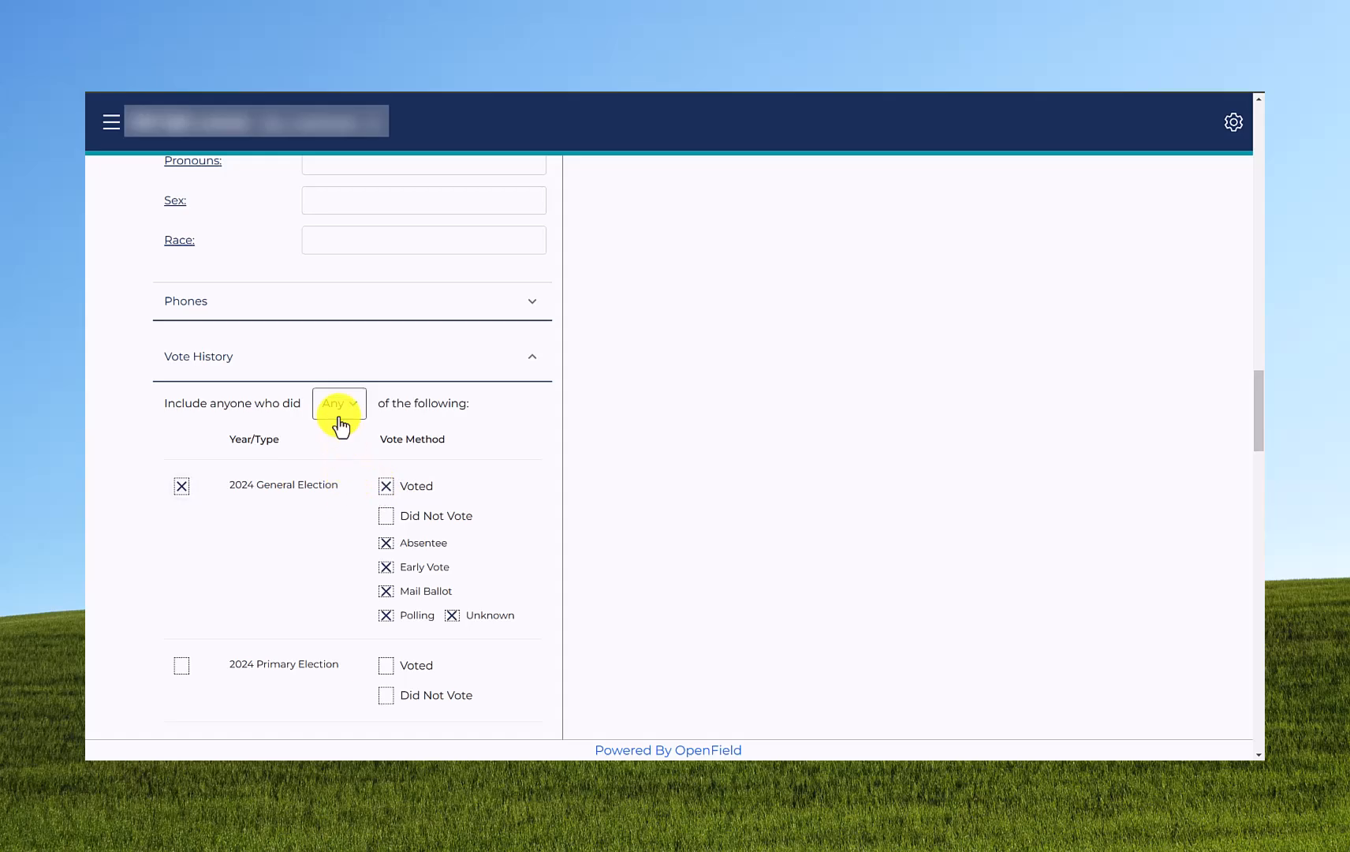
{"action": "left_click", "coordinate": [280, 370]}
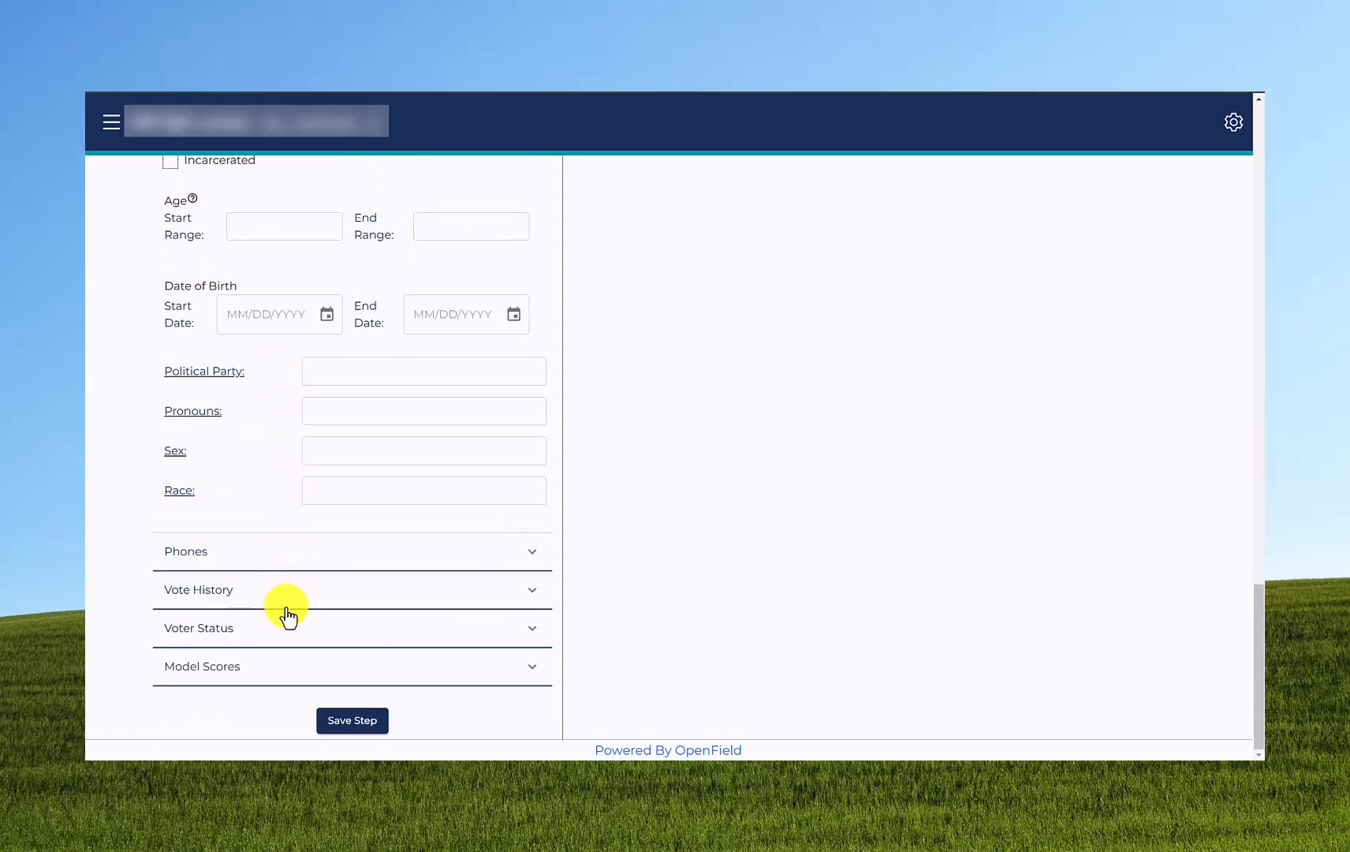
Step: Examine the Voter Status criteria, including the registration, absentee, early vote and ballot date filters
{"action": "left_click", "coordinate": [286, 625]}
{"action": "scroll", "coordinate": [280, 519], "scroll_direction": "up", "scroll_amount": 5}
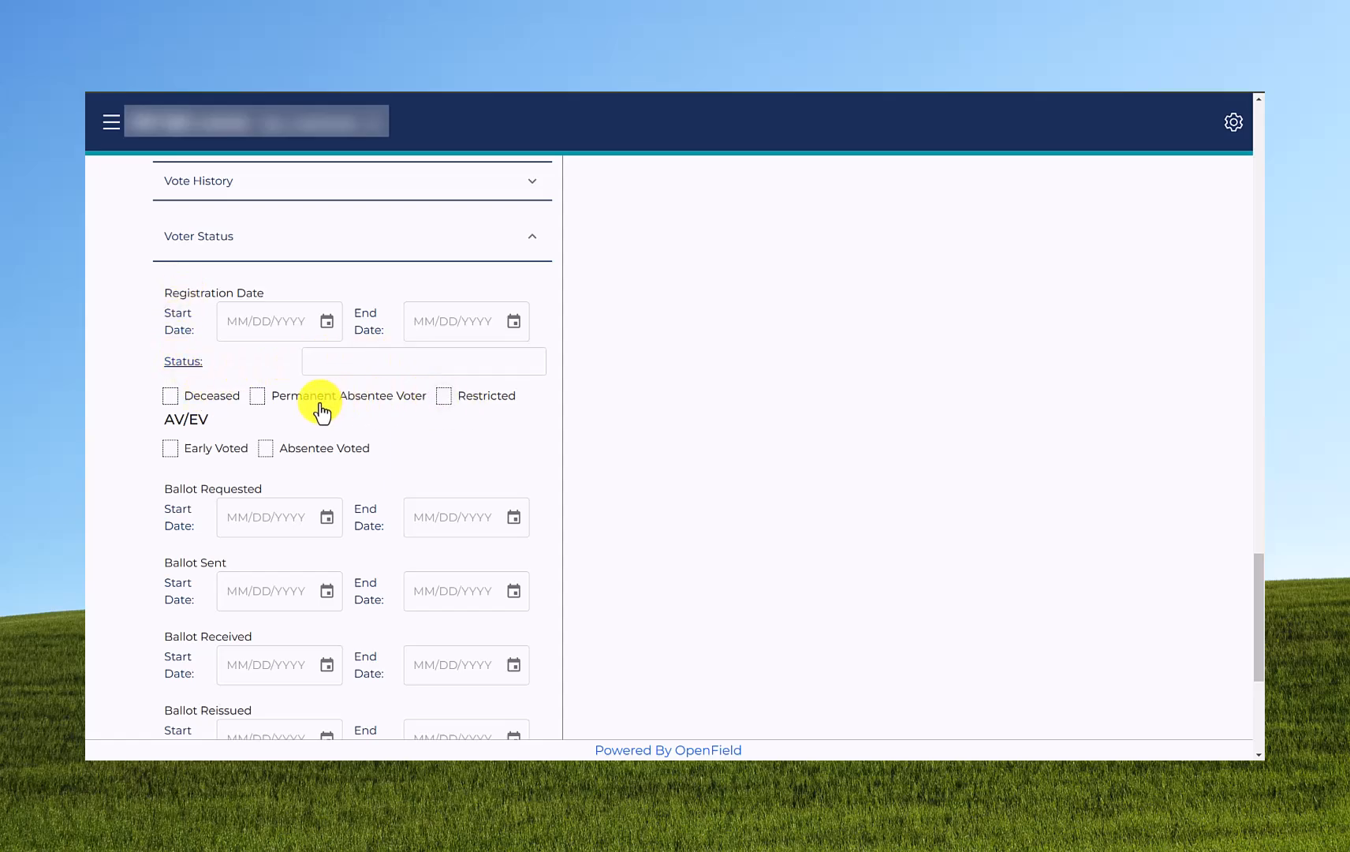
{"action": "left_click", "coordinate": [267, 245]}
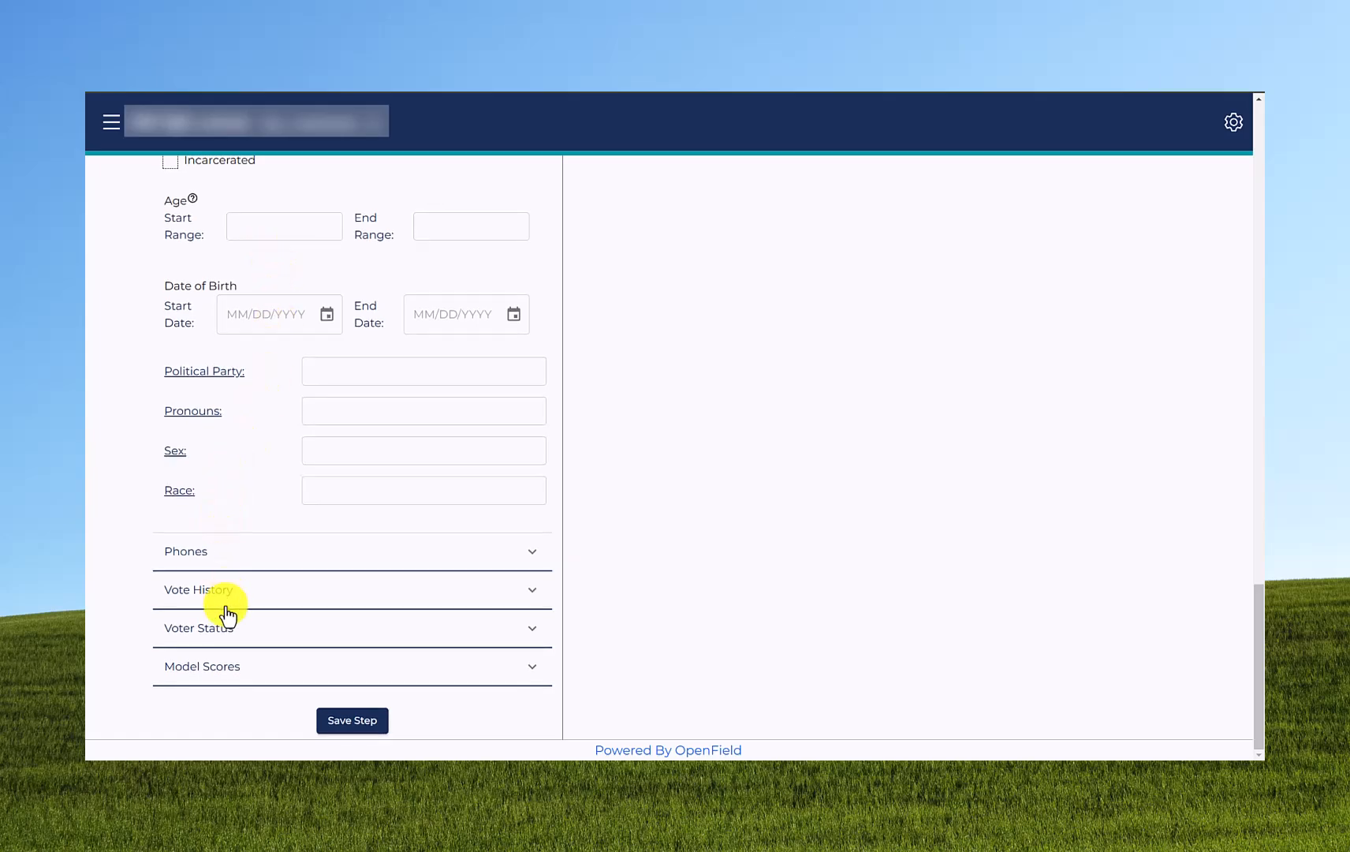
Step: Examine the Model Scores criteria and the Catalist scores available for filtering
{"action": "left_click", "coordinate": [238, 662]}
{"action": "scroll", "coordinate": [238, 669], "scroll_direction": "down", "scroll_amount": 10}
{"action": "scroll", "coordinate": [292, 532], "scroll_direction": "up", "scroll_amount": 7}
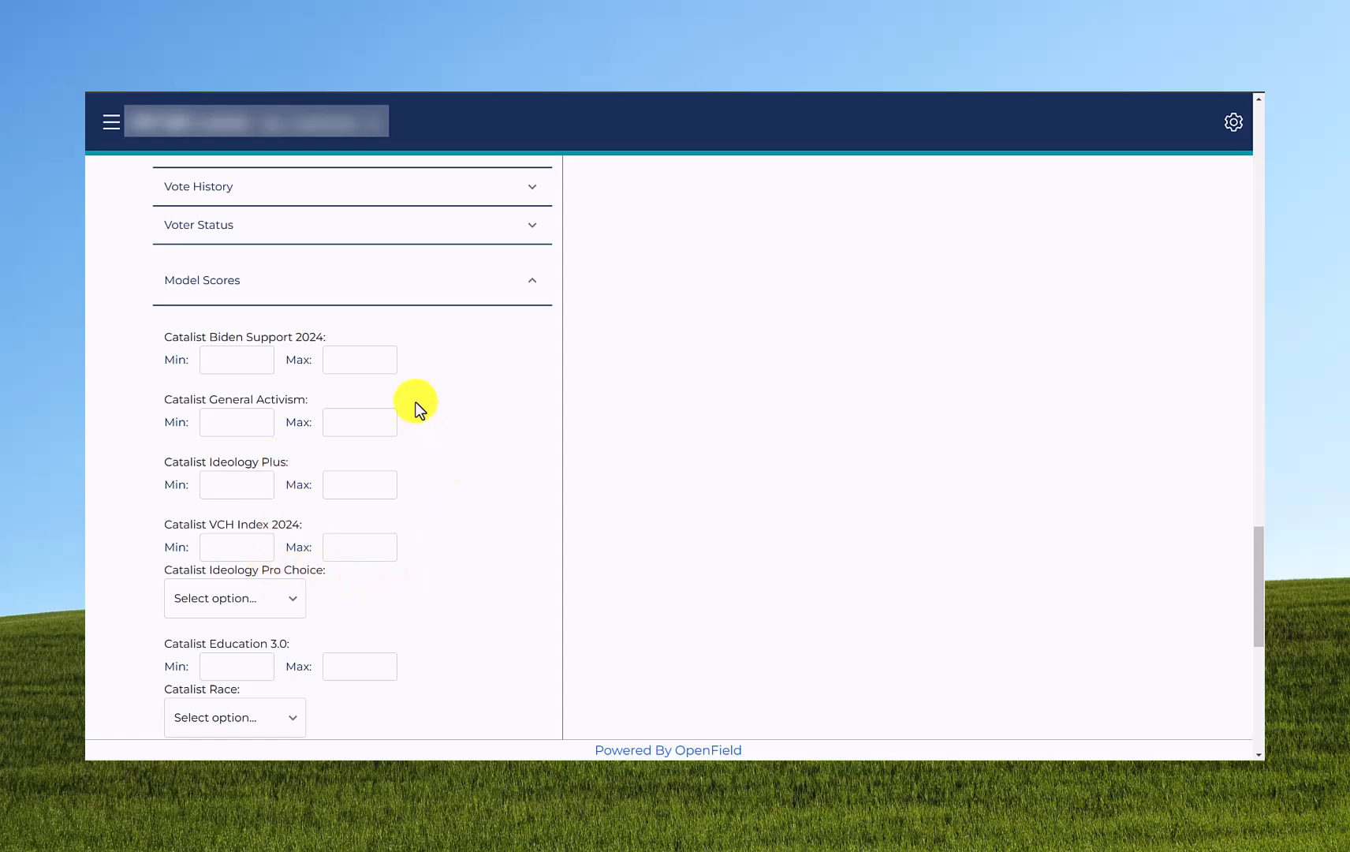
{"action": "left_click", "coordinate": [383, 288]}
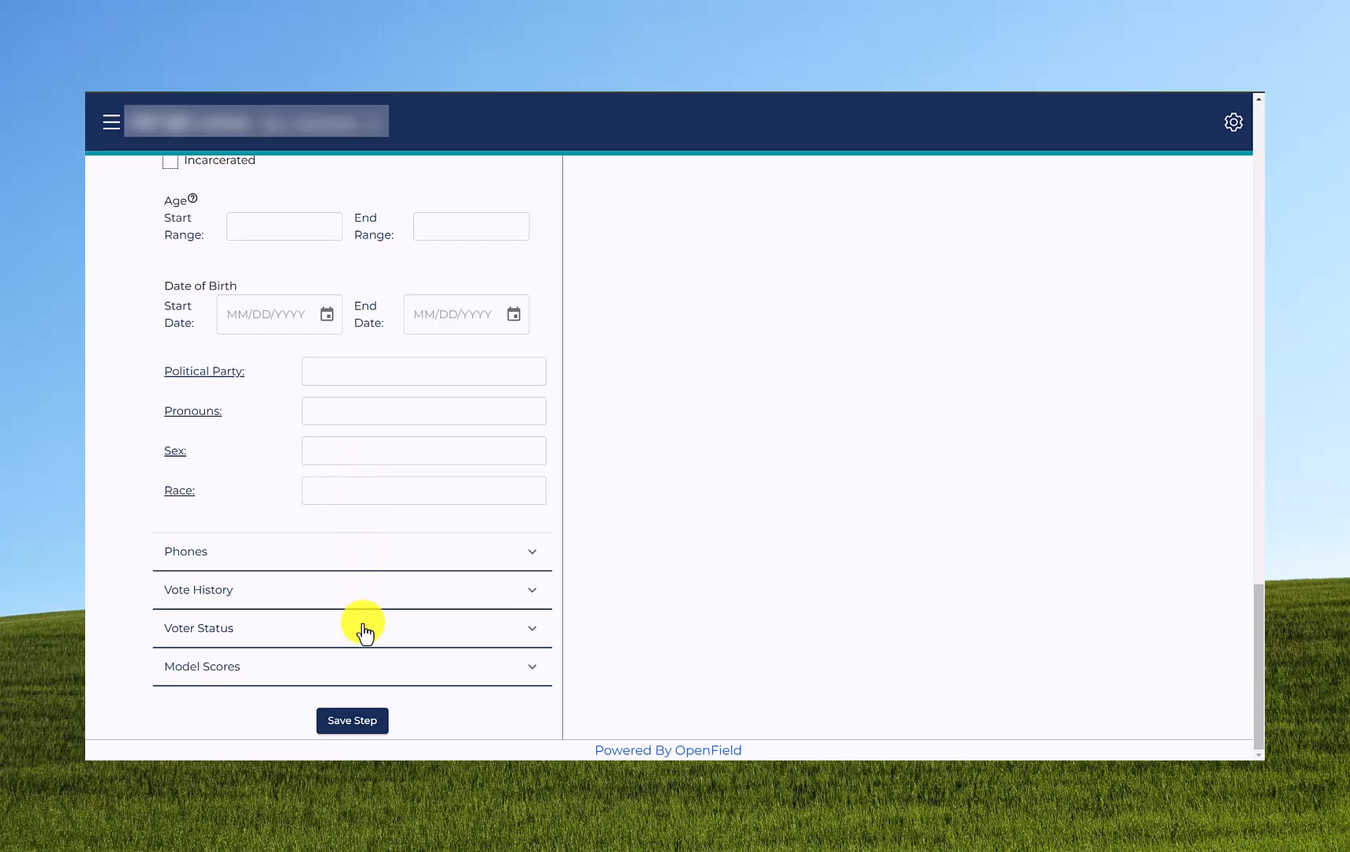
Step: Save the 2024 General Election vote history criteria as a search step and run its counts
{"action": "left_click", "coordinate": [346, 728]}
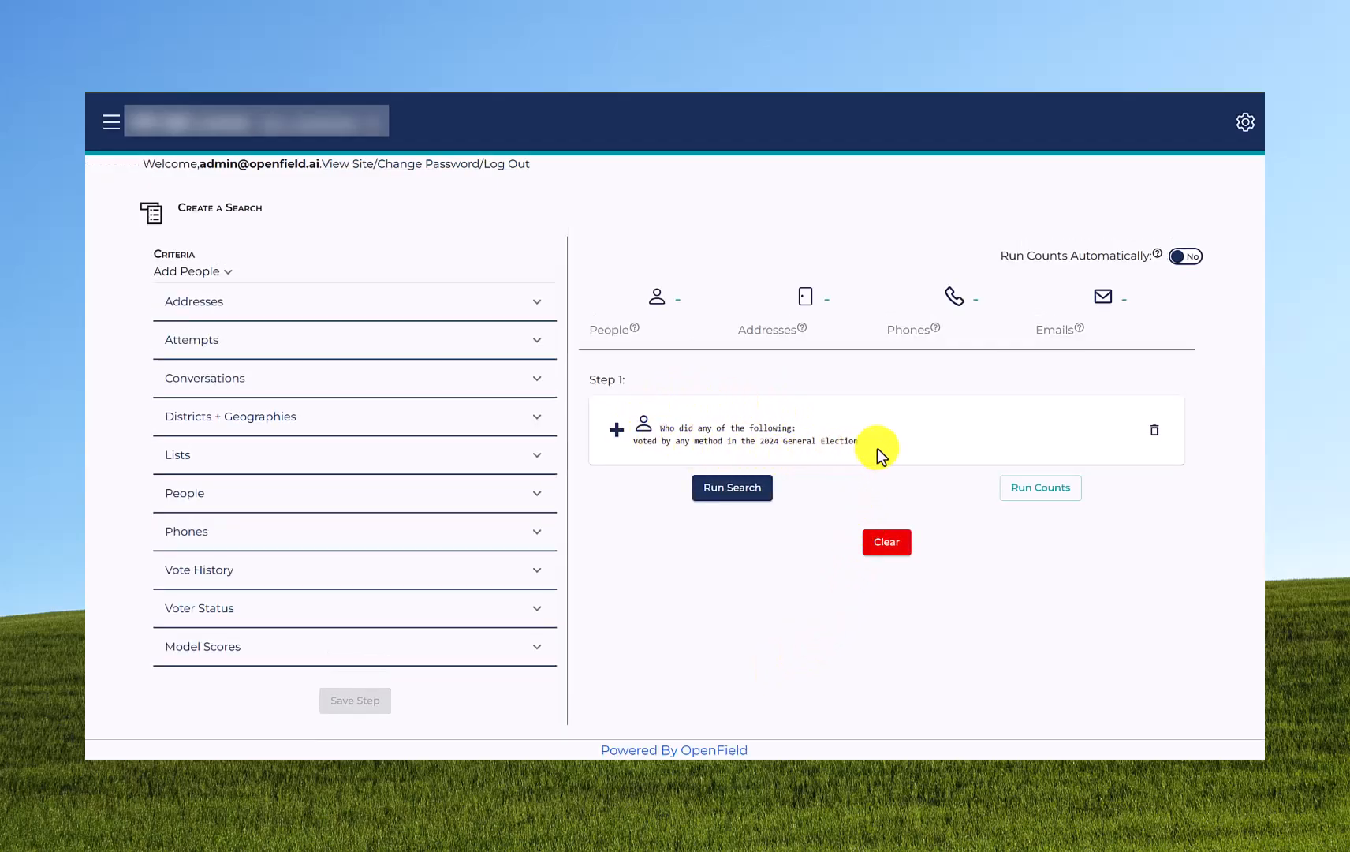
{"action": "left_click", "coordinate": [1046, 497]}
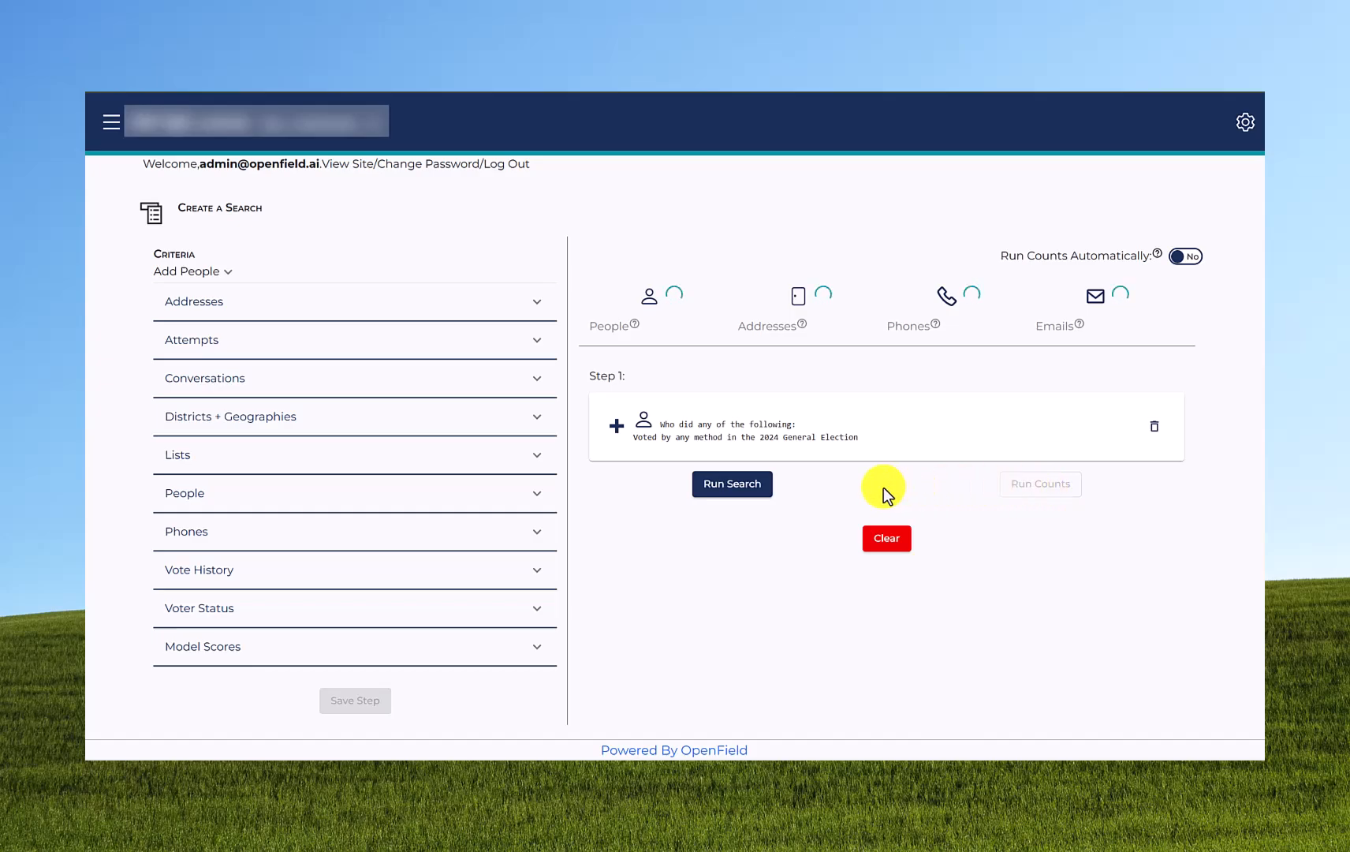
{"action": "left_click", "coordinate": [1181, 263]}
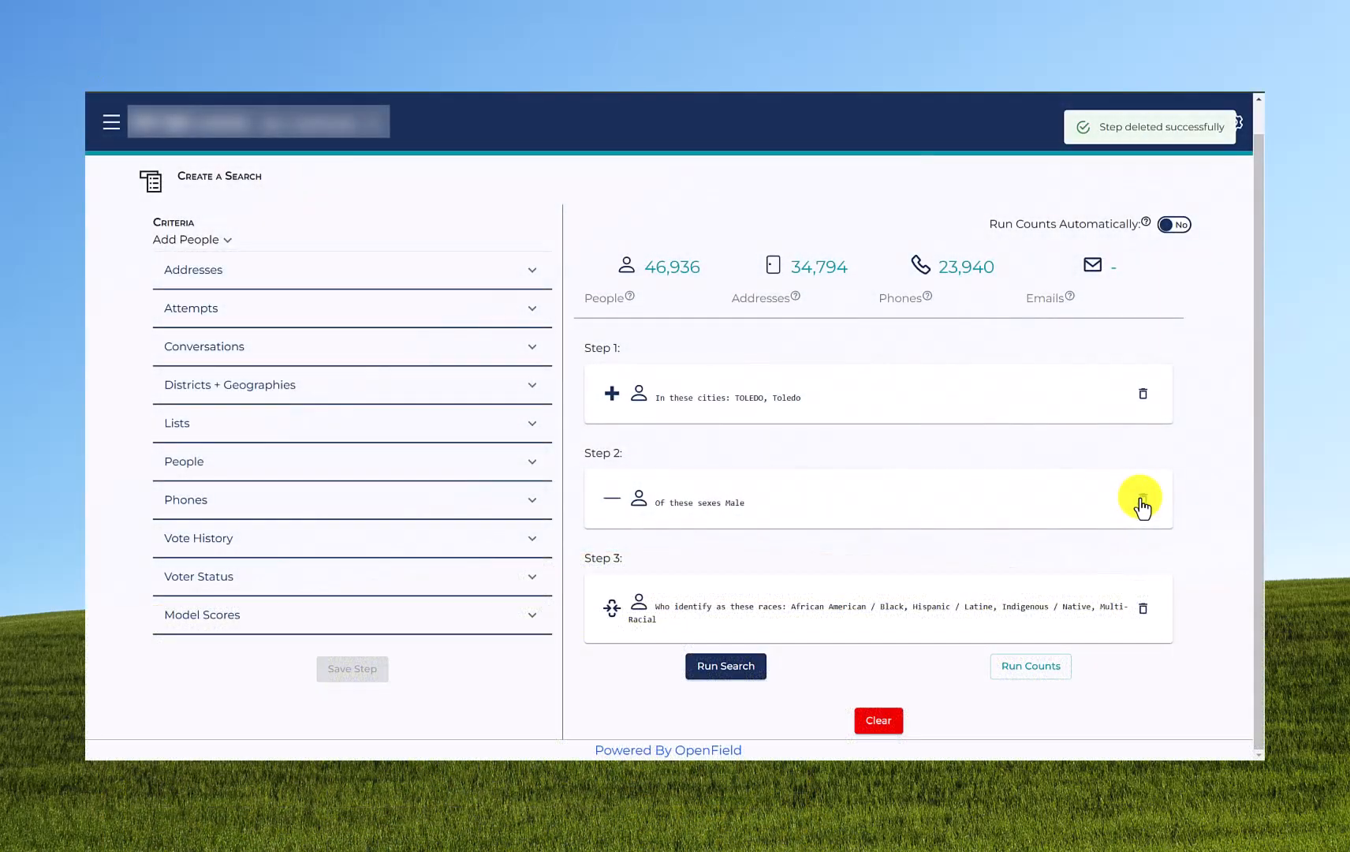
Step: Delete the step that filters by the sex Male and clear the remaining search steps
{"action": "left_click", "coordinate": [1142, 505]}
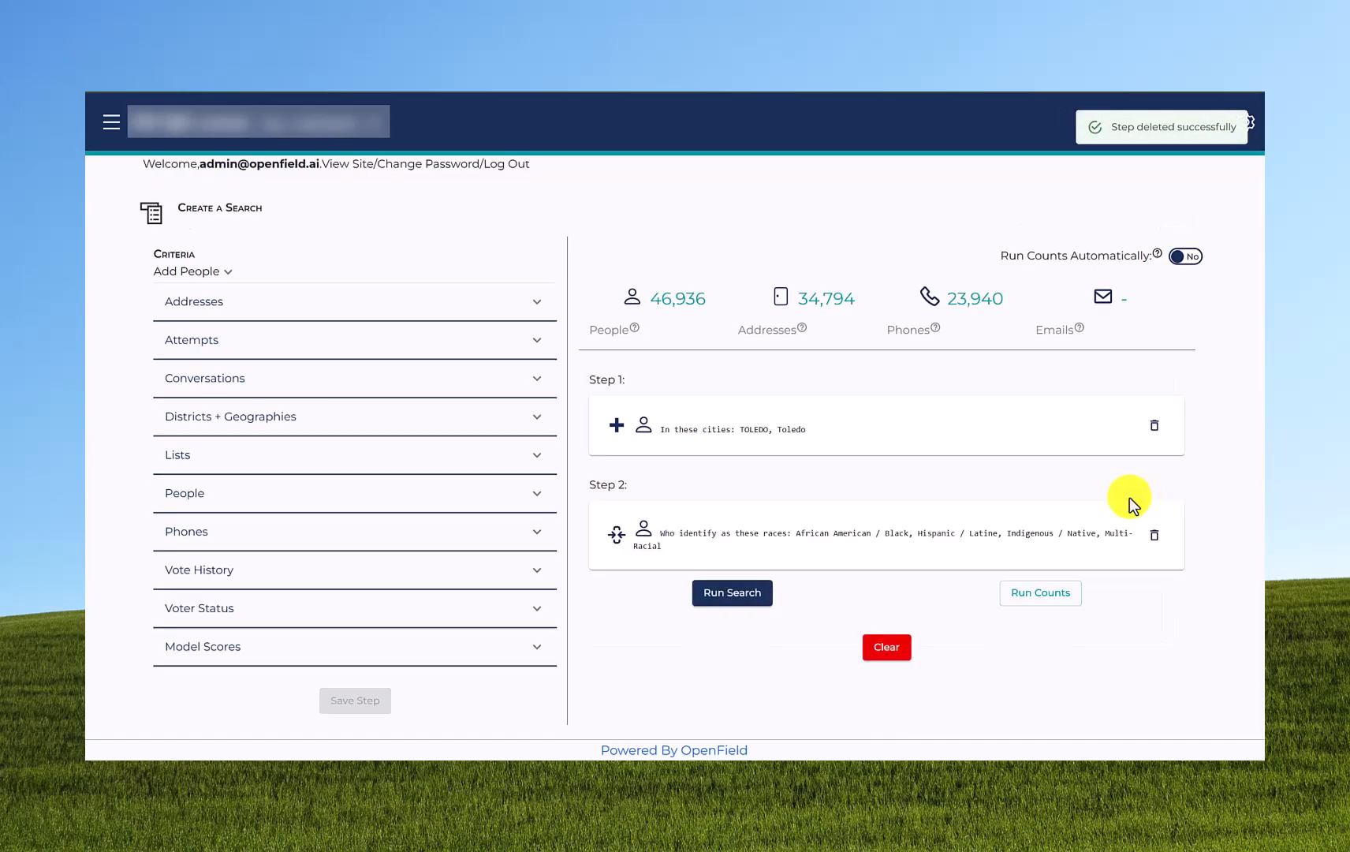
{"action": "left_click", "coordinate": [888, 651]}
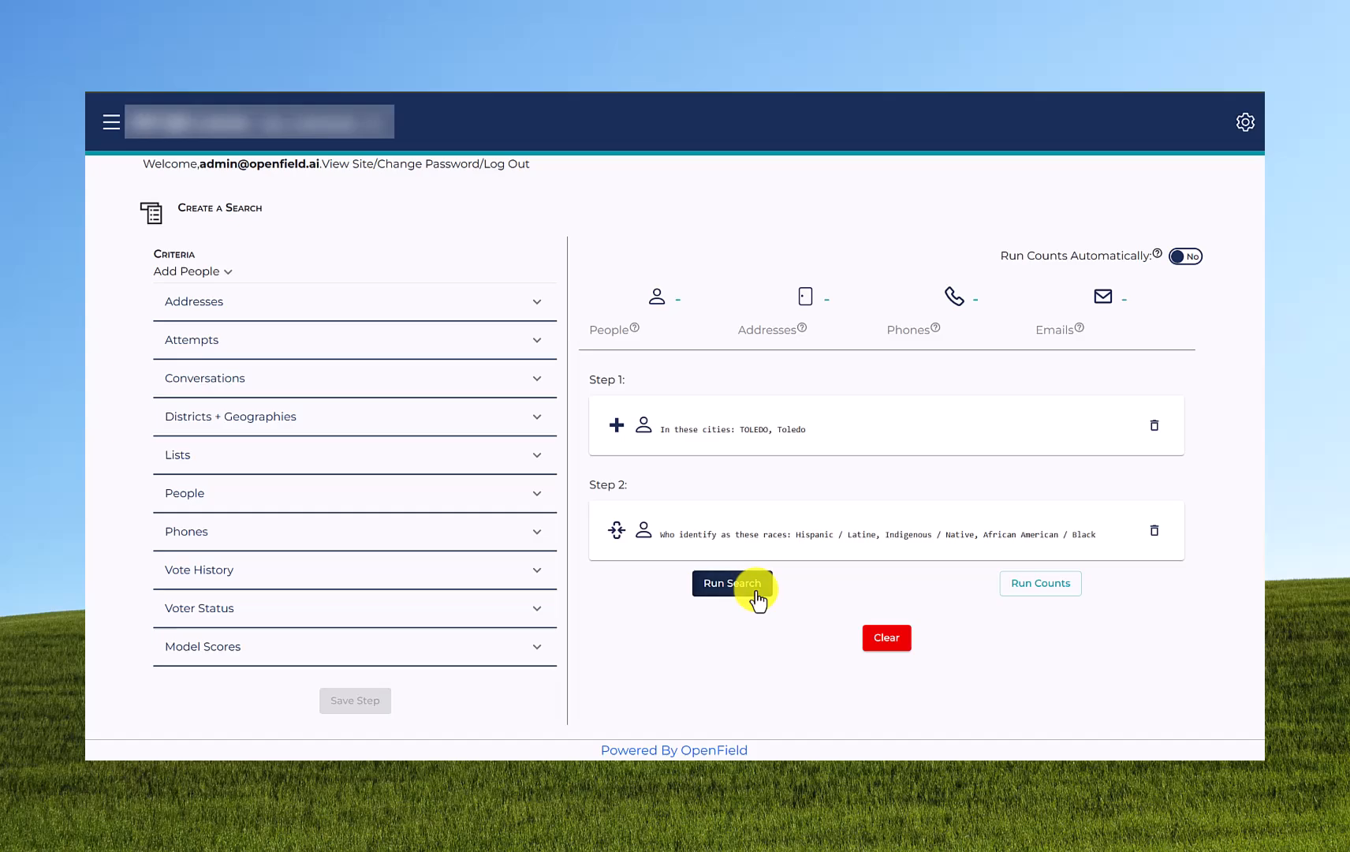
Step: Run the search for the Toledo cities and the selected races, and rename the saved search to "Name!"
{"action": "left_click", "coordinate": [755, 596]}
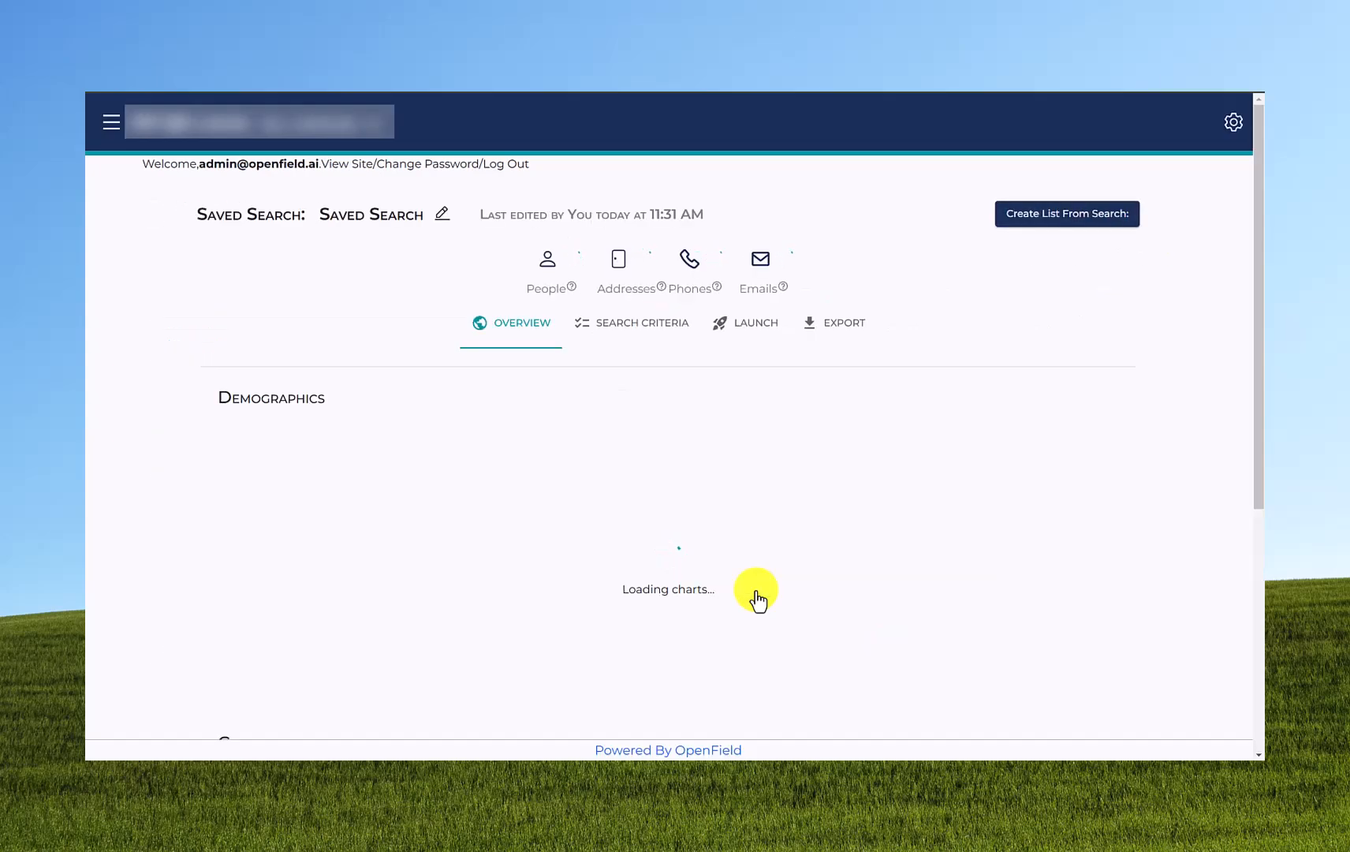
{"action": "left_click", "coordinate": [437, 215]}
{"action": "left_click_drag", "start_coordinate": [675, 405], "coordinate": [538, 396]}
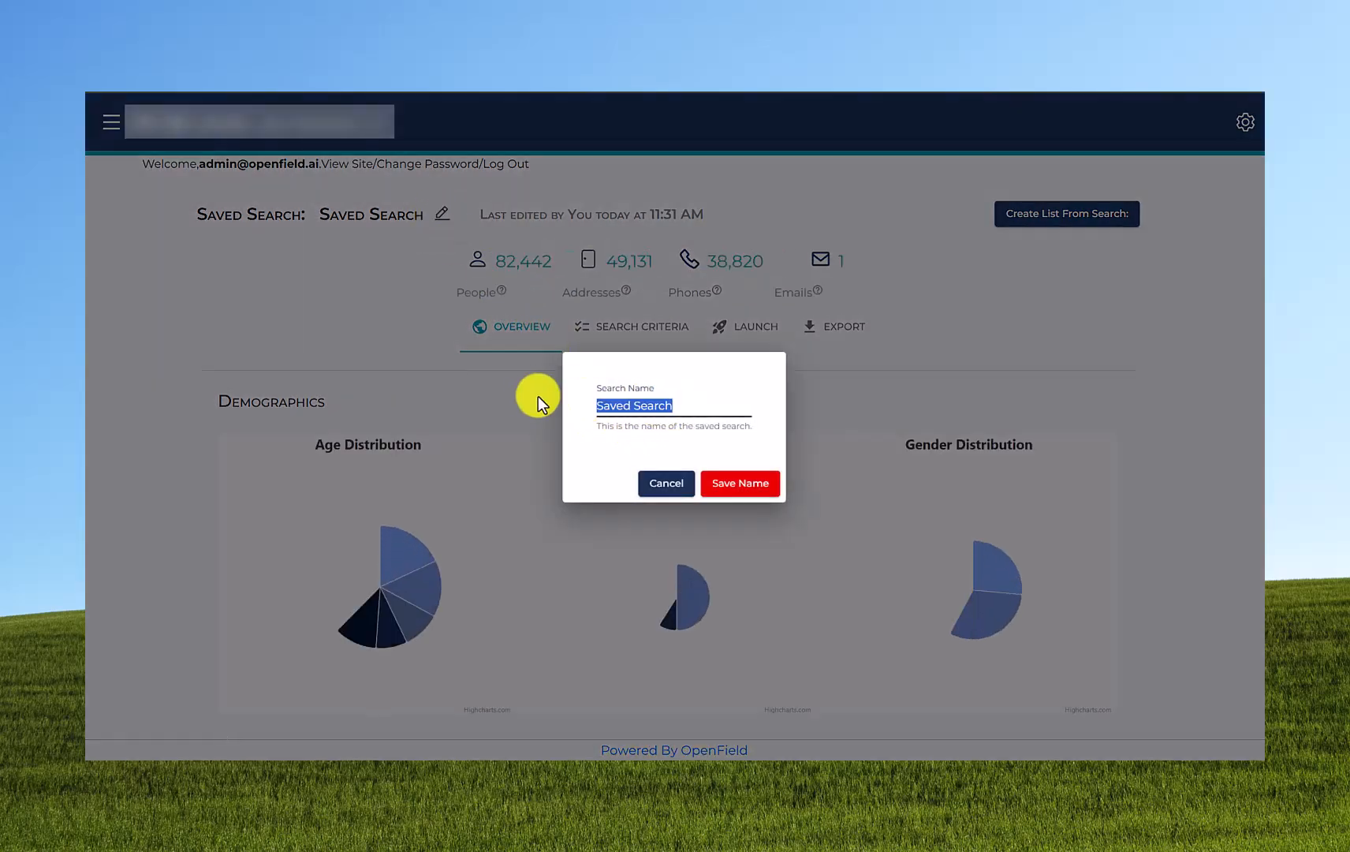
{"action": "type", "text": "Na"}
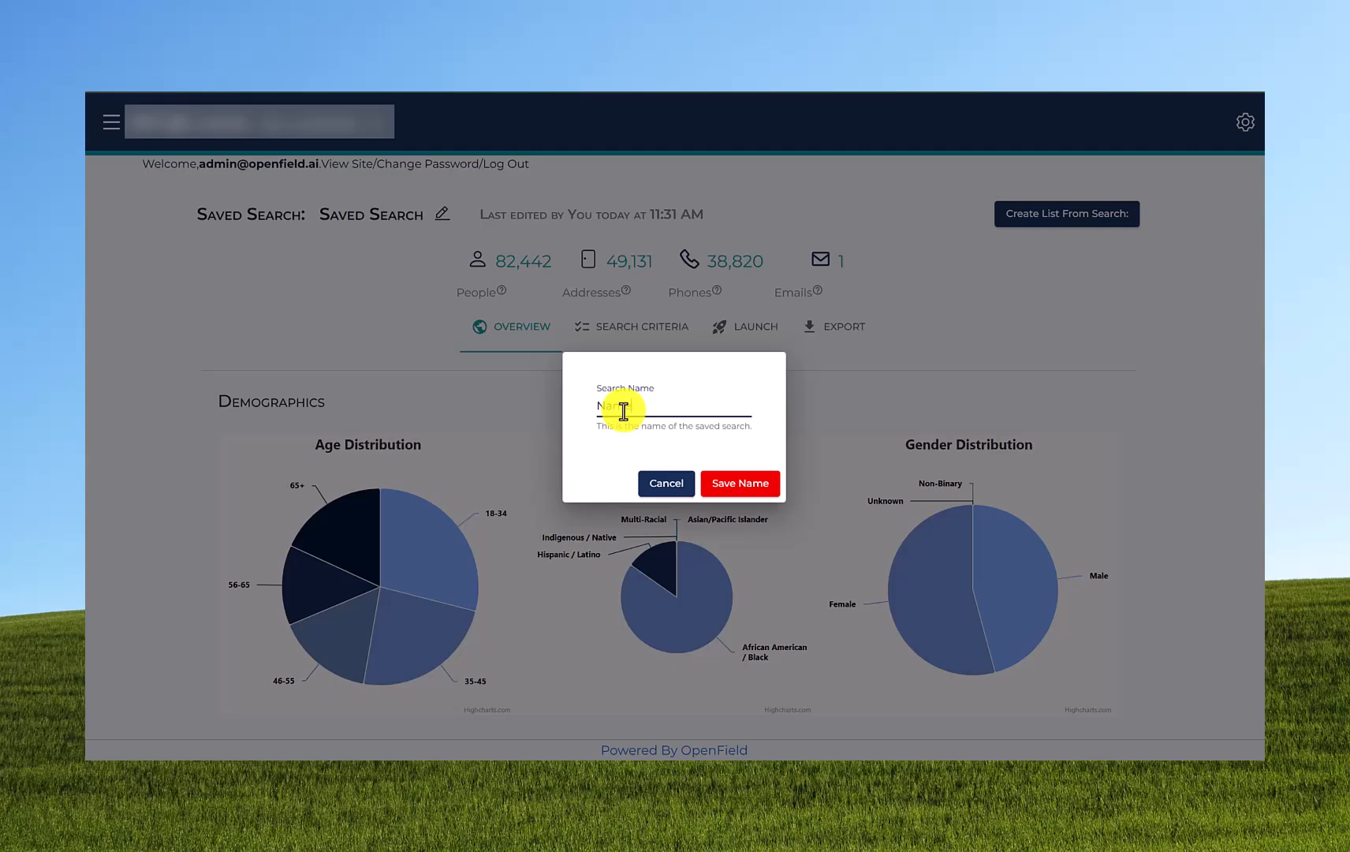
{"action": "type", "text": "me!"}
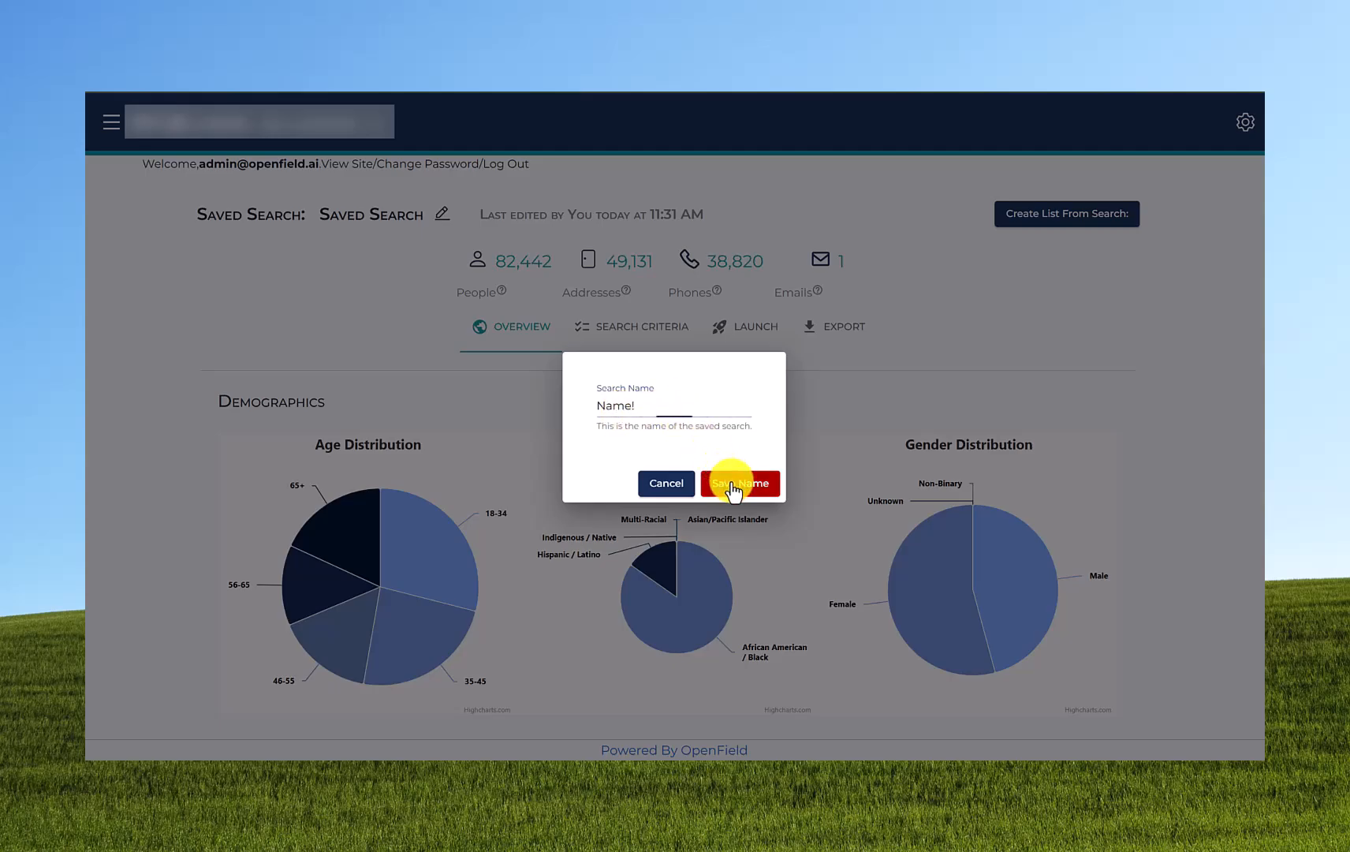
{"action": "left_click", "coordinate": [732, 483]}
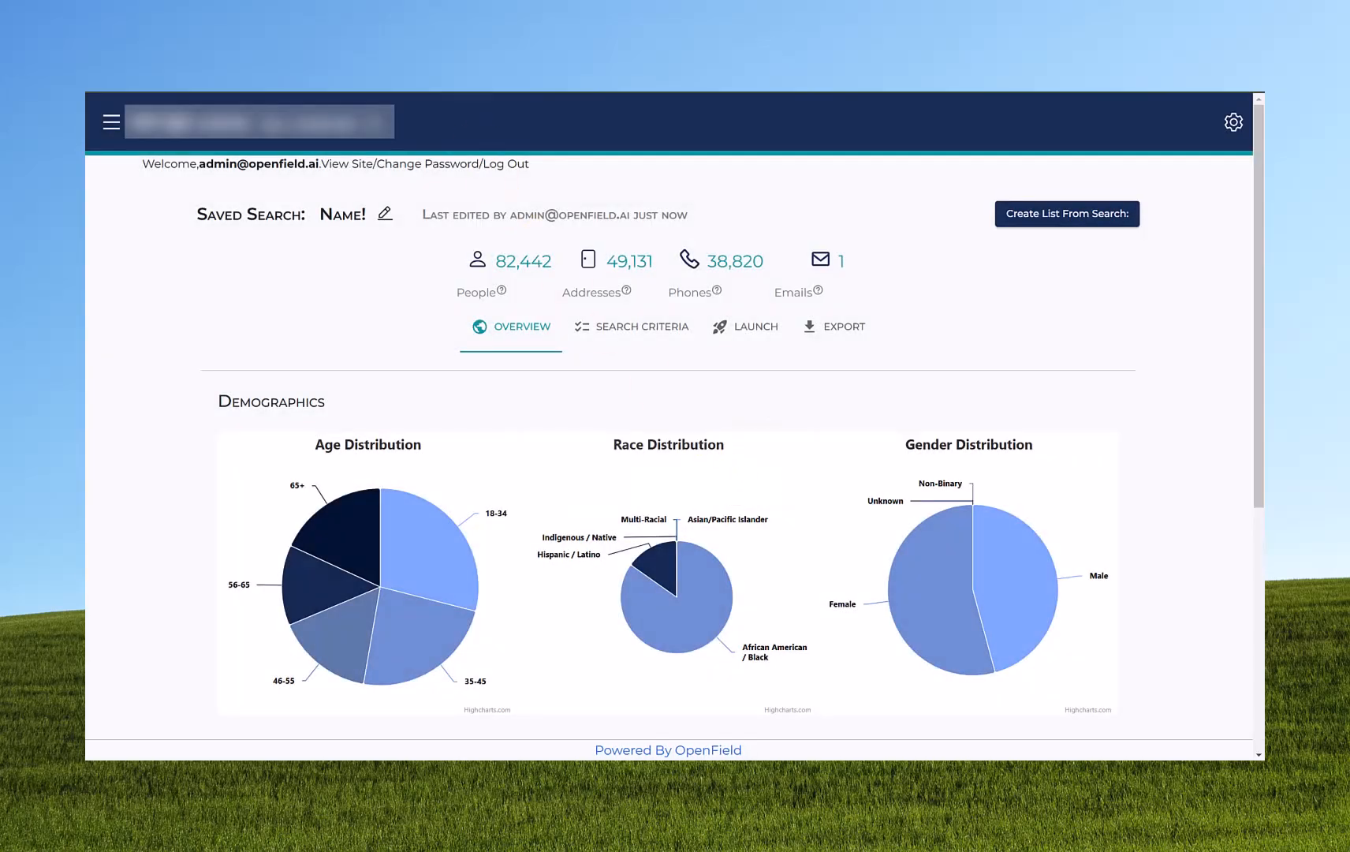
Step: Examine the saved search's age, race and gender distribution charts and its geography map around Toledo
{"action": "scroll", "coordinate": [776, 412], "scroll_direction": "down", "scroll_amount": 2}
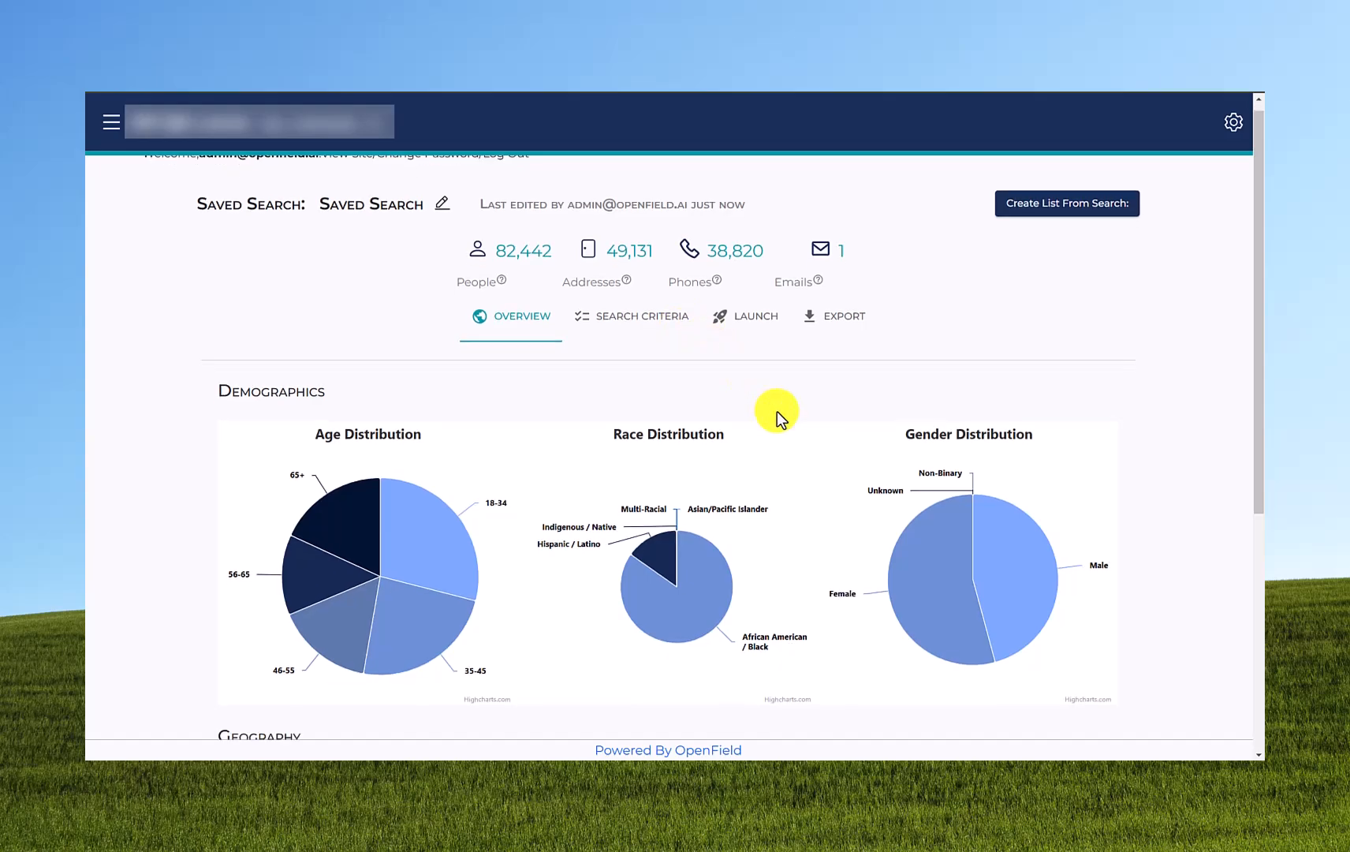
{"action": "mouse_move", "coordinate": [582, 422]}
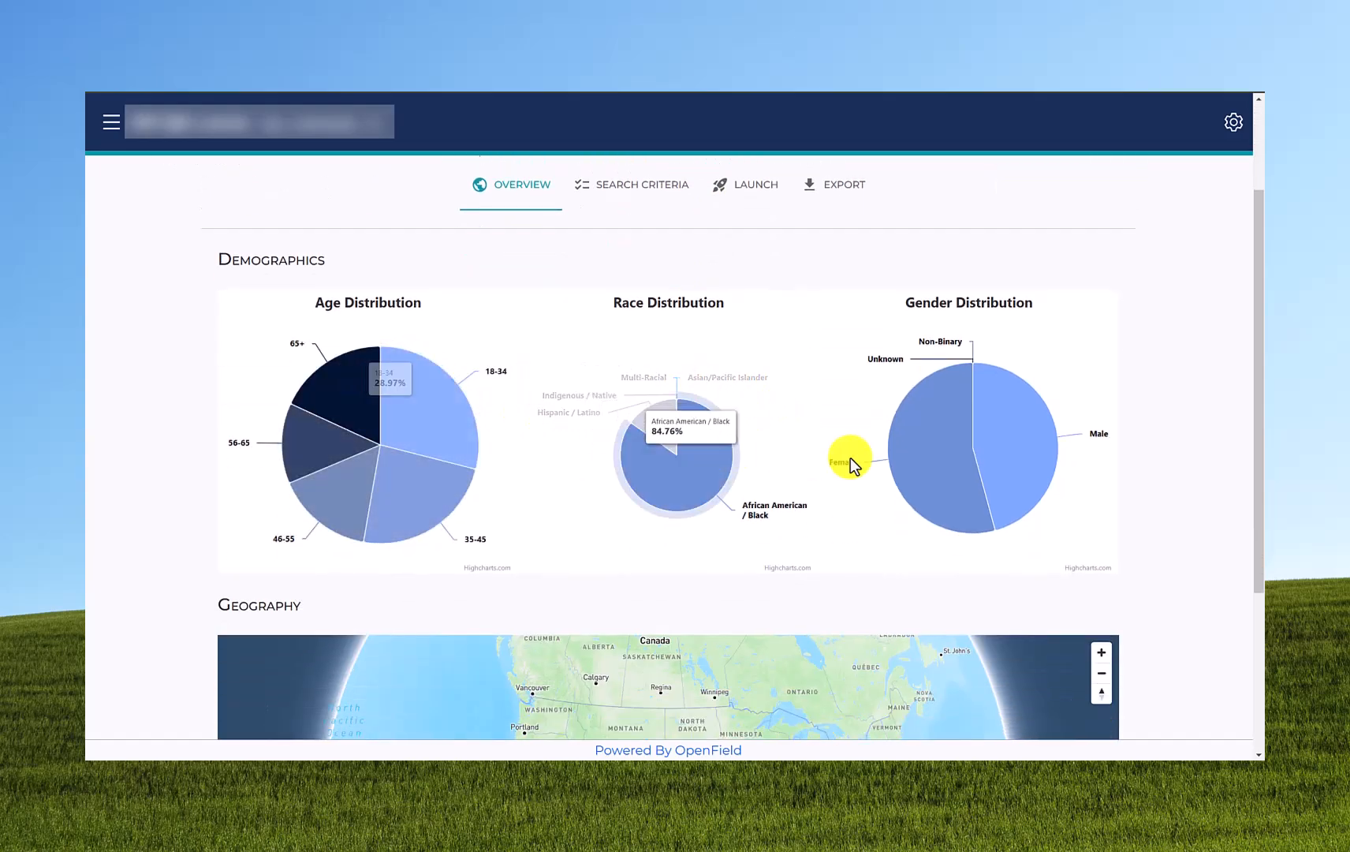
{"action": "scroll", "coordinate": [1209, 426], "scroll_direction": "down", "scroll_amount": 4}
{"action": "scroll", "coordinate": [832, 516], "scroll_direction": "up", "scroll_amount": 6}
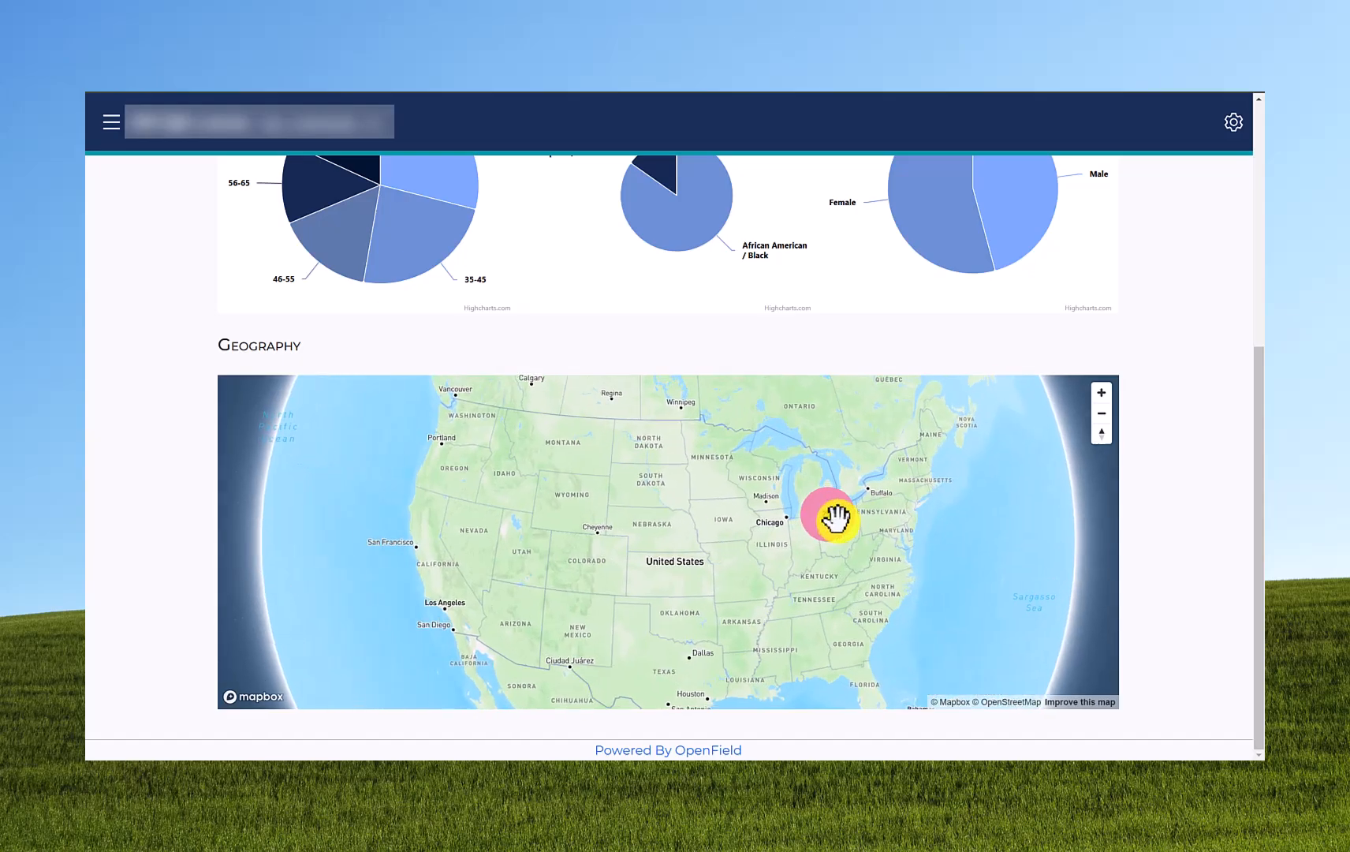
{"action": "scroll", "coordinate": [789, 514], "scroll_direction": "up", "scroll_amount": 3}
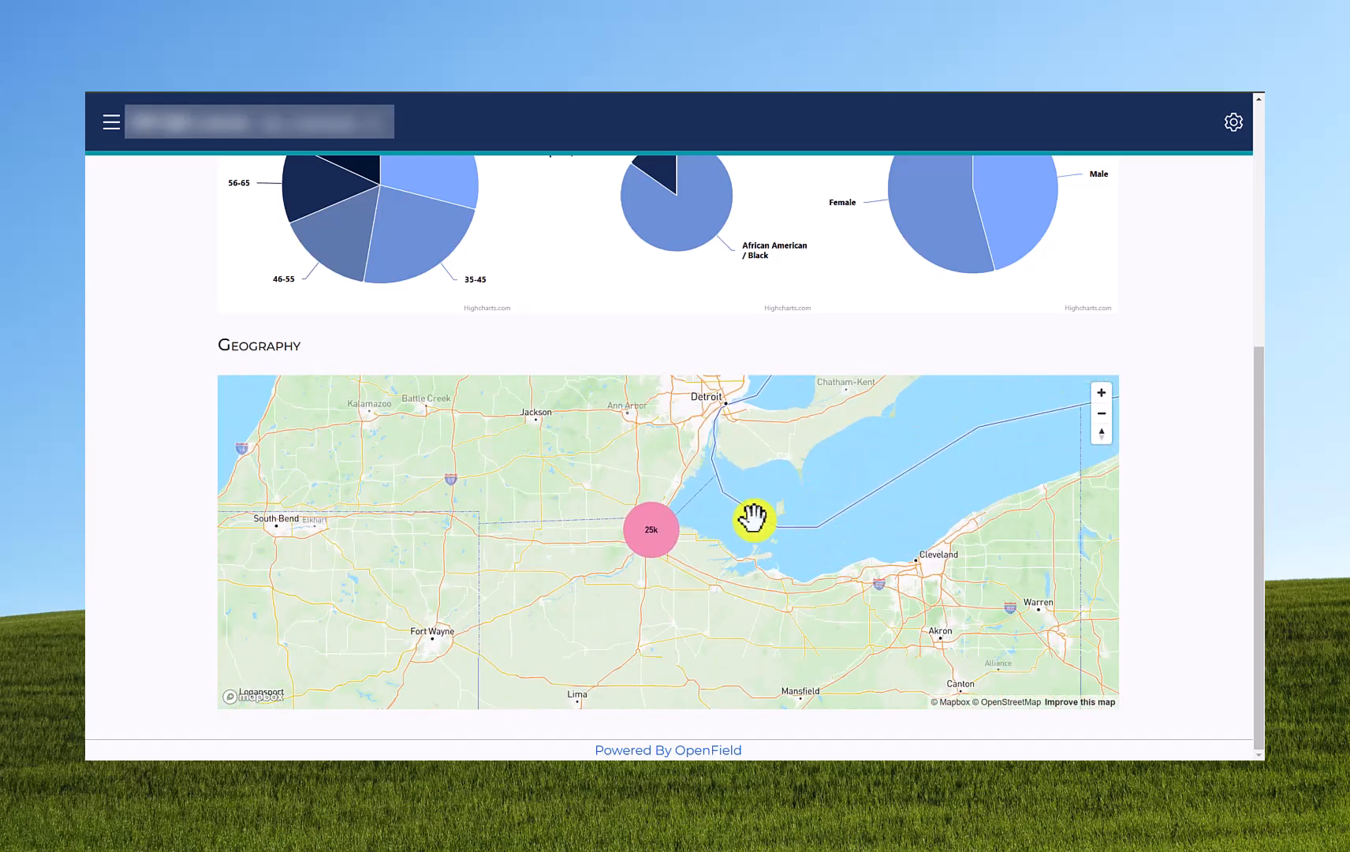
{"action": "scroll", "coordinate": [665, 310], "scroll_direction": "up", "scroll_amount": 5}
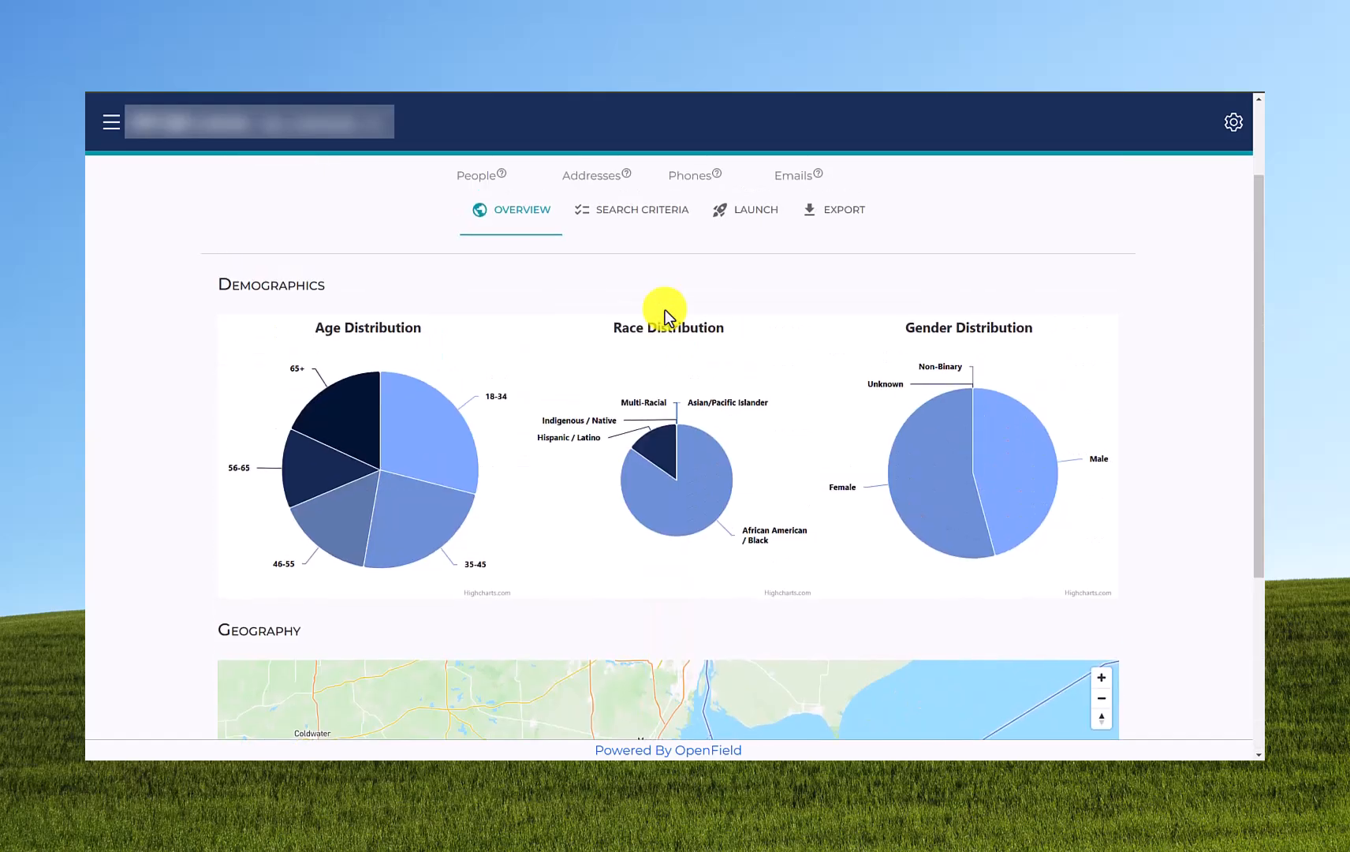
Step: Open the Toledo saved search's criteria for editing and run the search again with the same two steps
{"action": "left_click", "coordinate": [642, 329]}
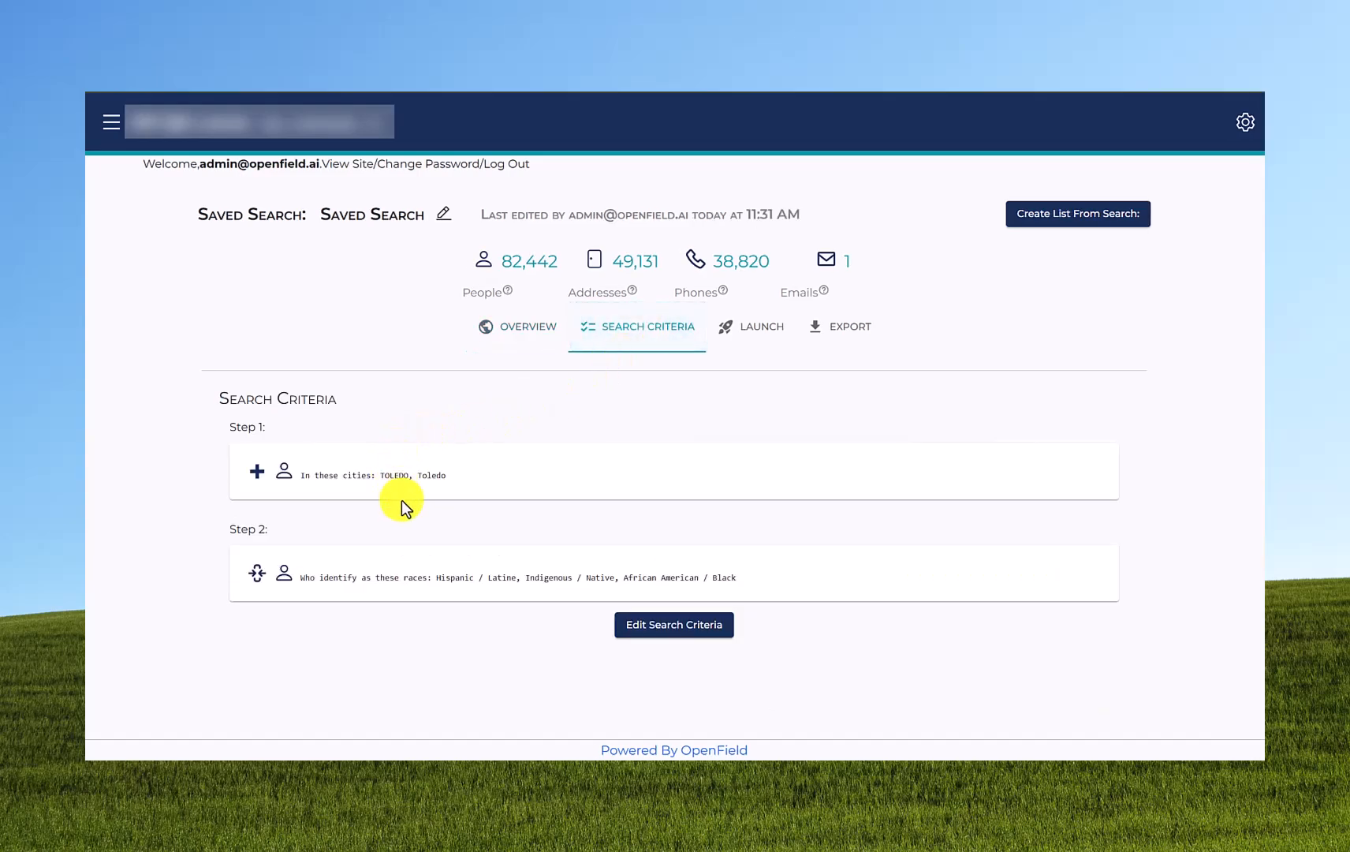
{"action": "left_click", "coordinate": [649, 636]}
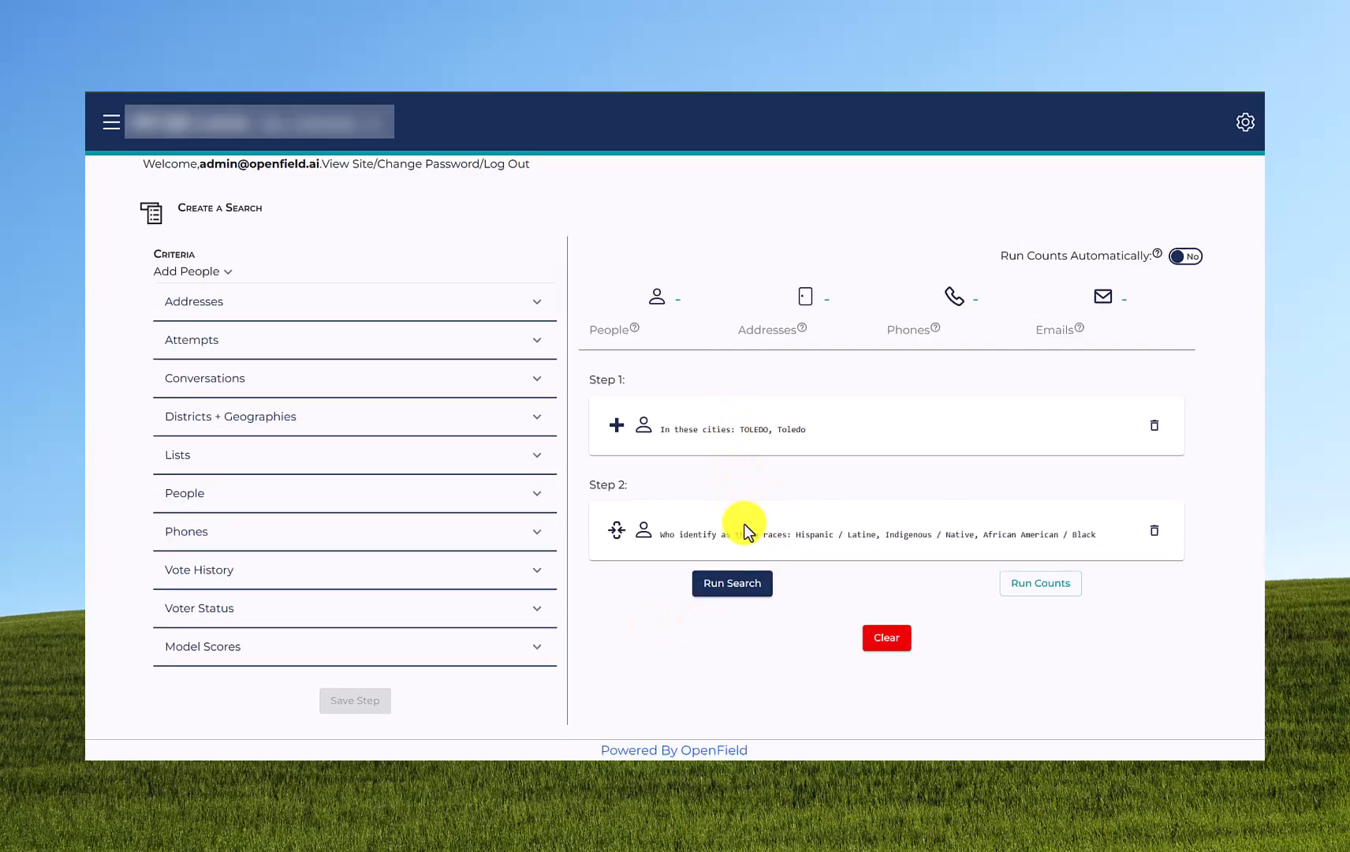
{"action": "left_click", "coordinate": [736, 584]}
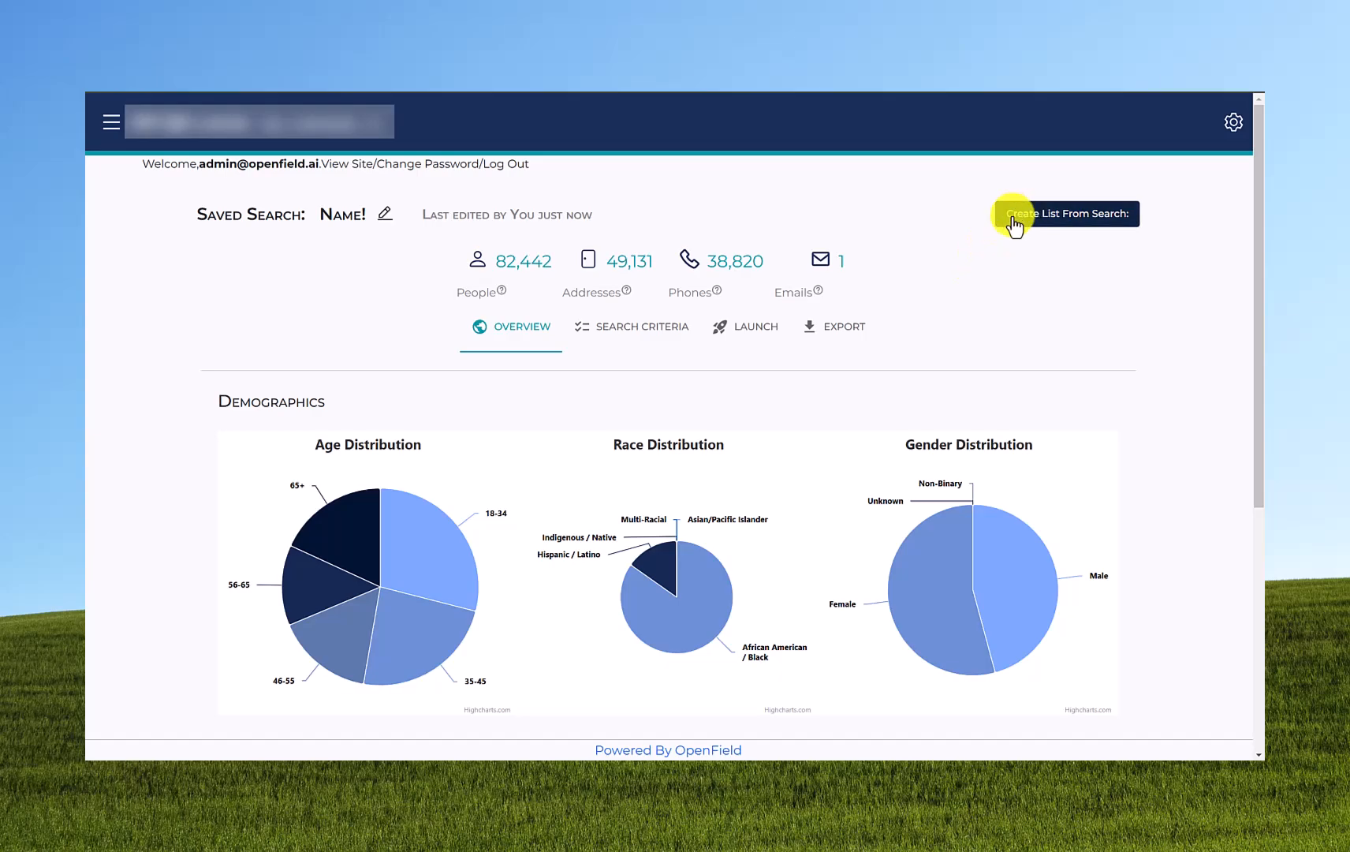
Step: Choose the Toledo Canvass list to launch from the lists made from this saved search
{"action": "left_click", "coordinate": [744, 329]}
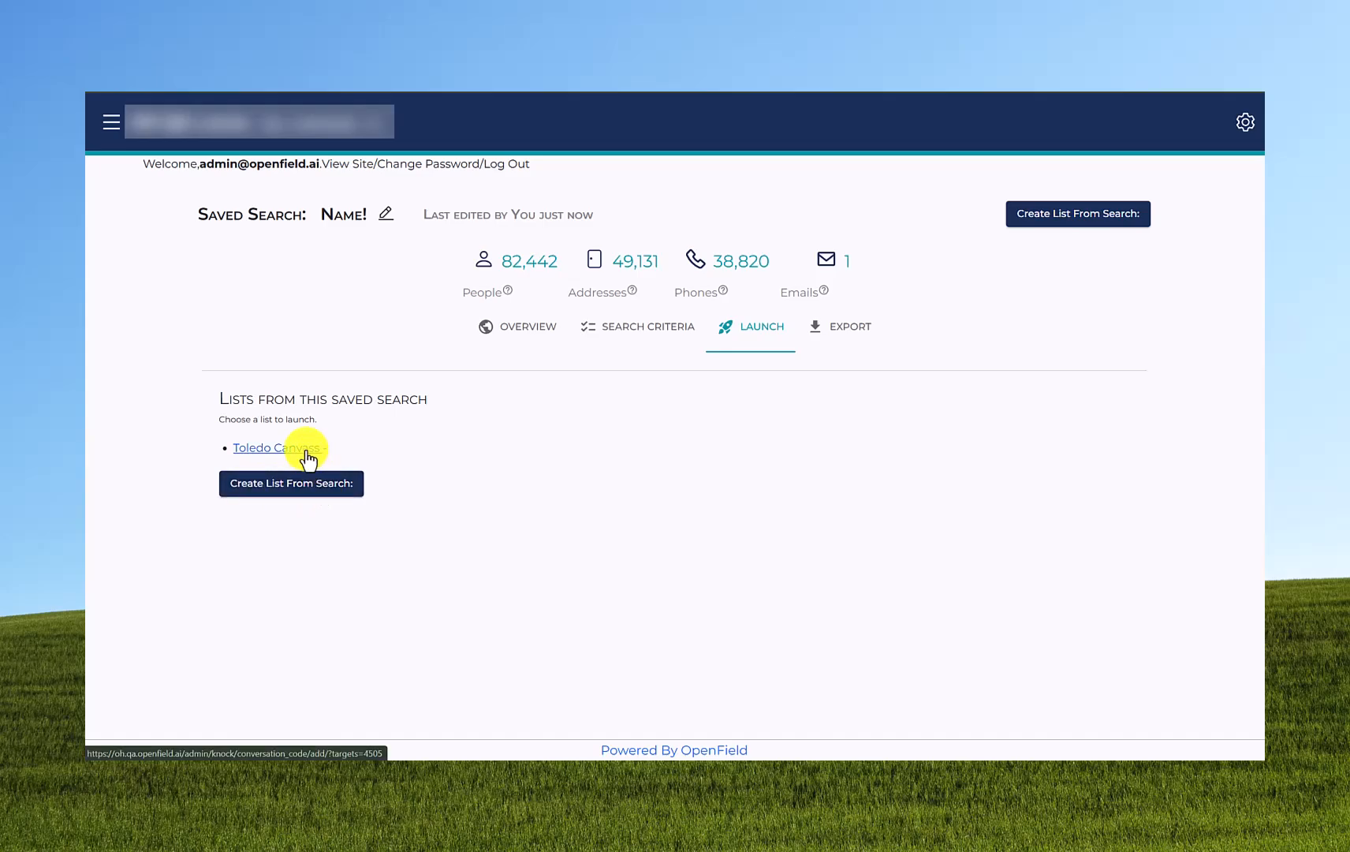
{"action": "left_click", "coordinate": [246, 448]}
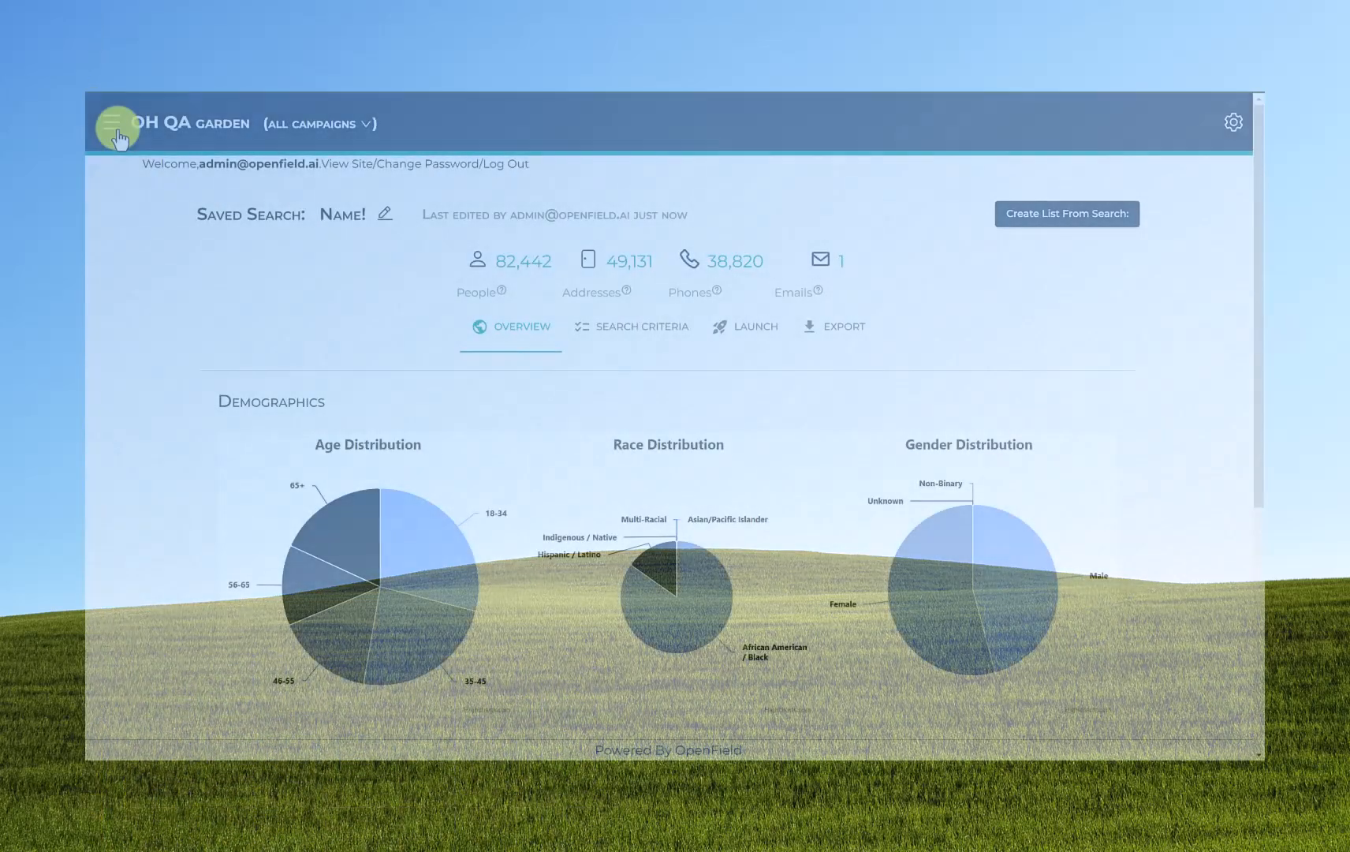
Step: Select the lists Medina 25 SC and Medina 23-26 Mens Call and run the delete action on them
{"action": "left_click", "coordinate": [120, 126]}
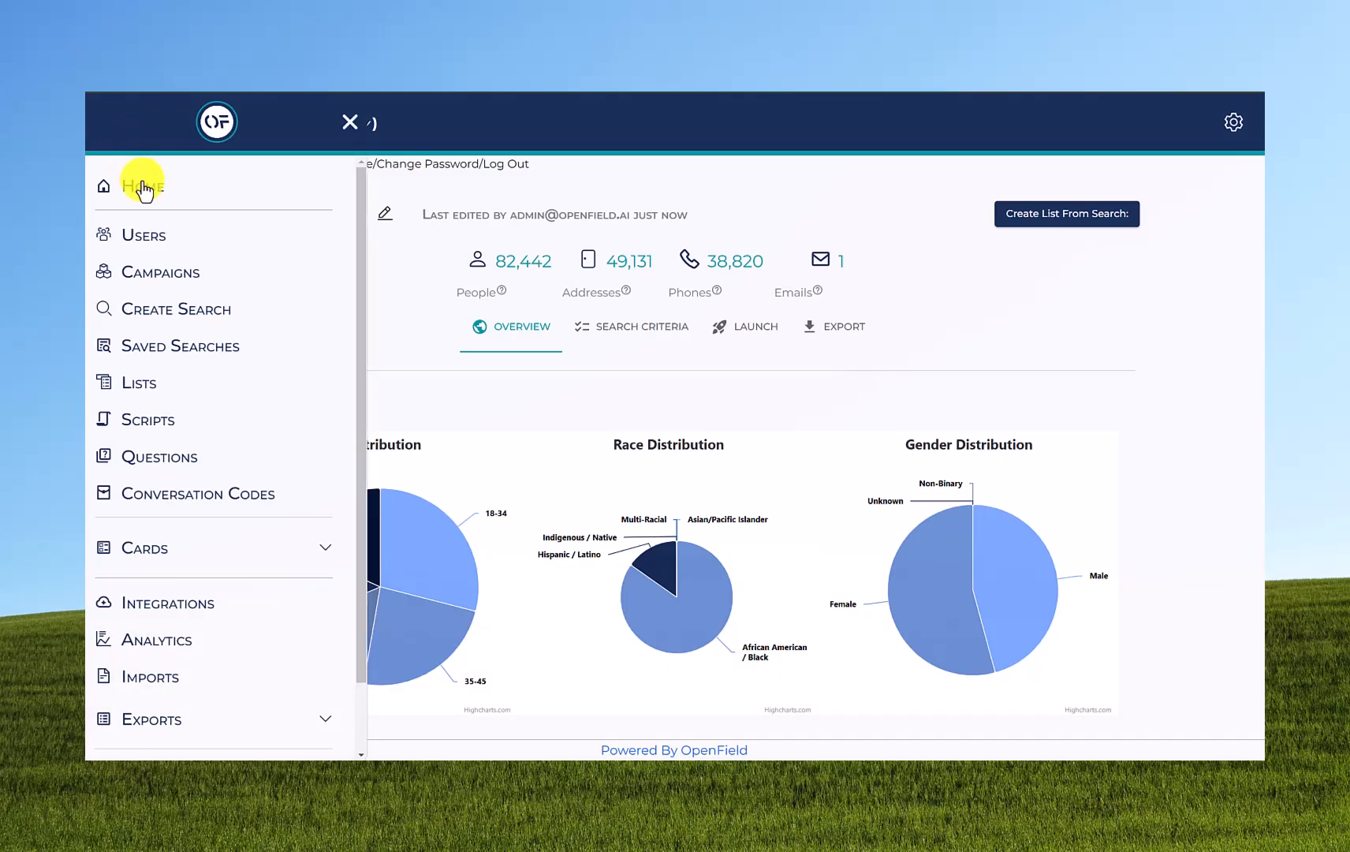
{"action": "left_click", "coordinate": [163, 386]}
{"action": "left_click", "coordinate": [215, 491]}
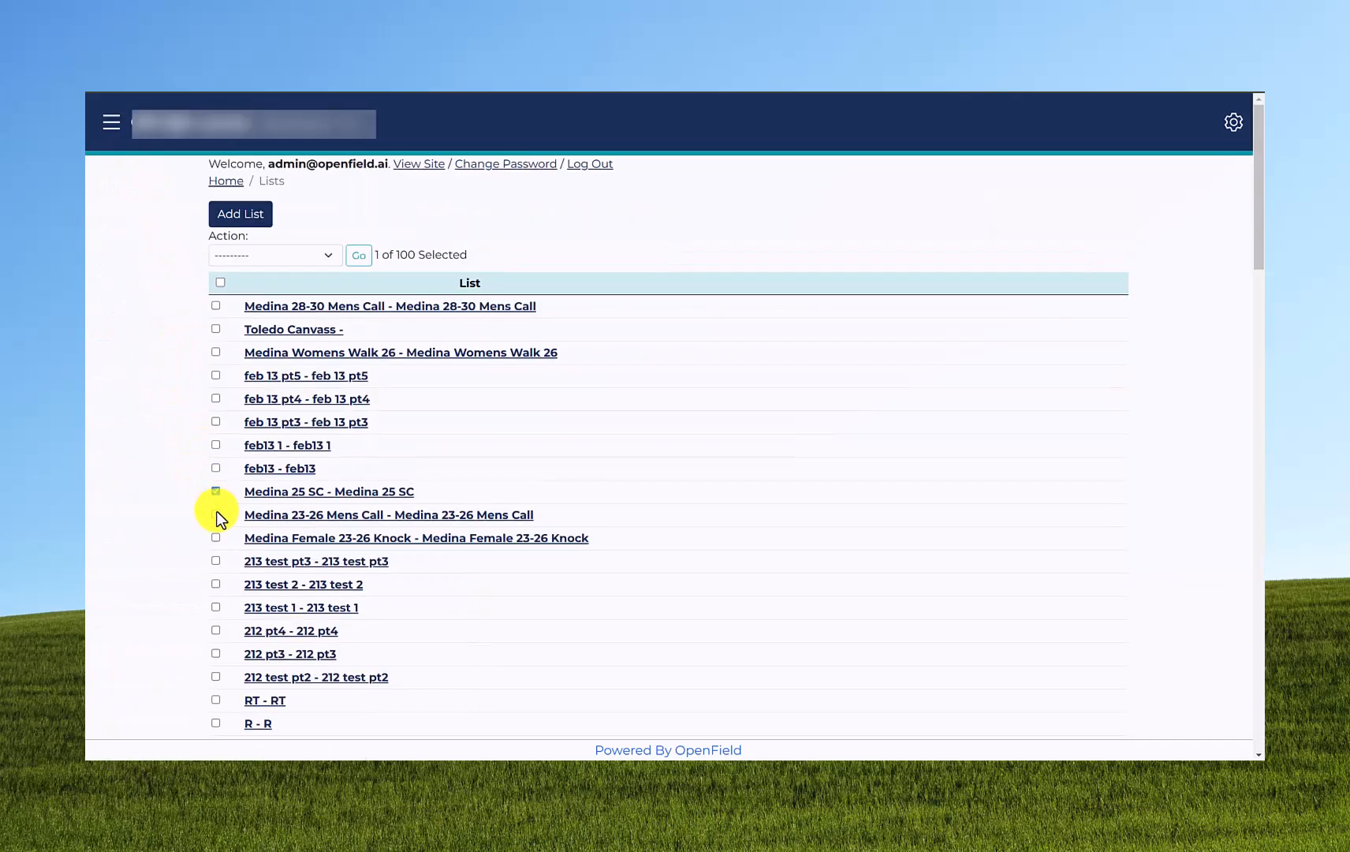
{"action": "left_click", "coordinate": [216, 514]}
{"action": "left_click", "coordinate": [264, 255]}
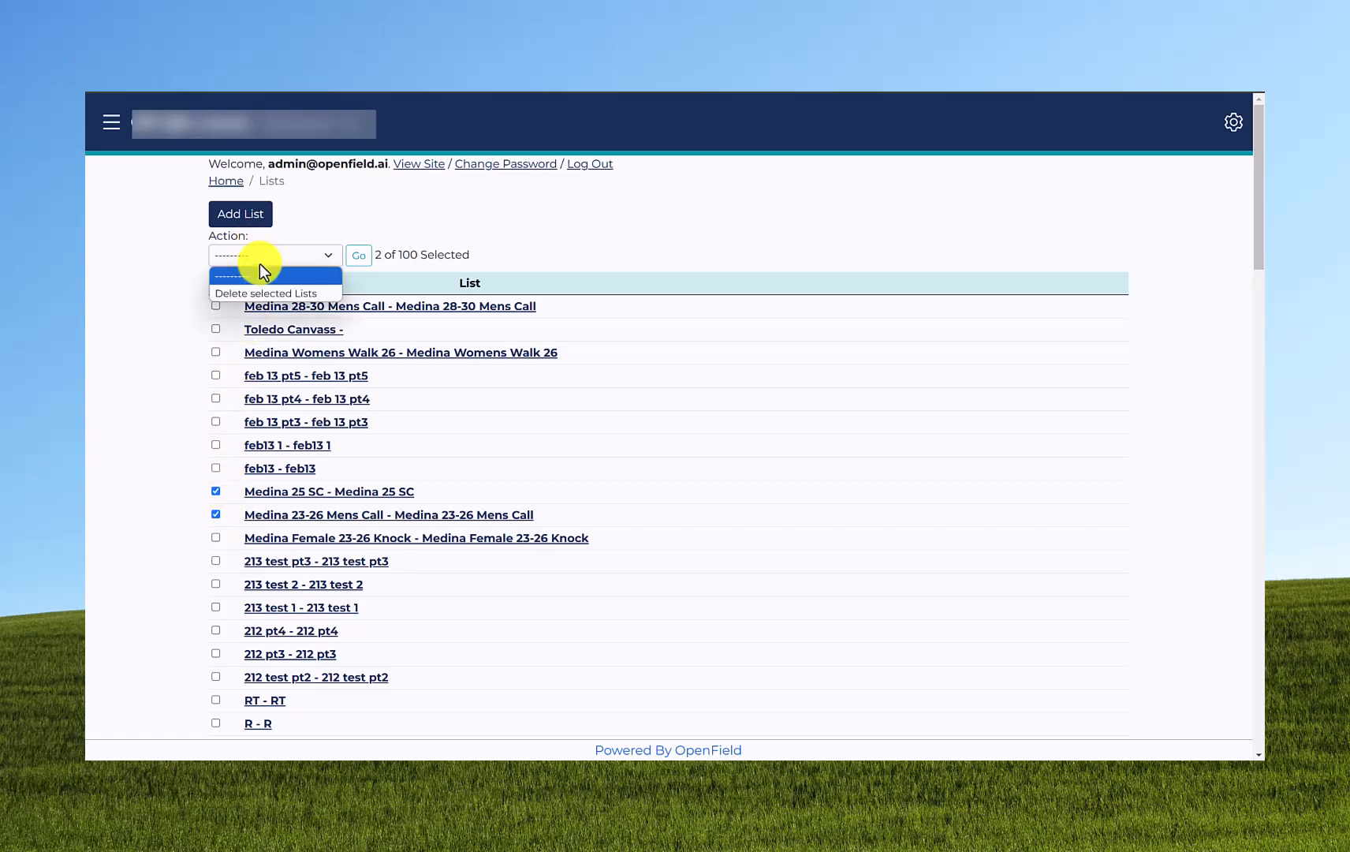
{"action": "left_click", "coordinate": [266, 291]}
{"action": "left_click", "coordinate": [360, 255]}
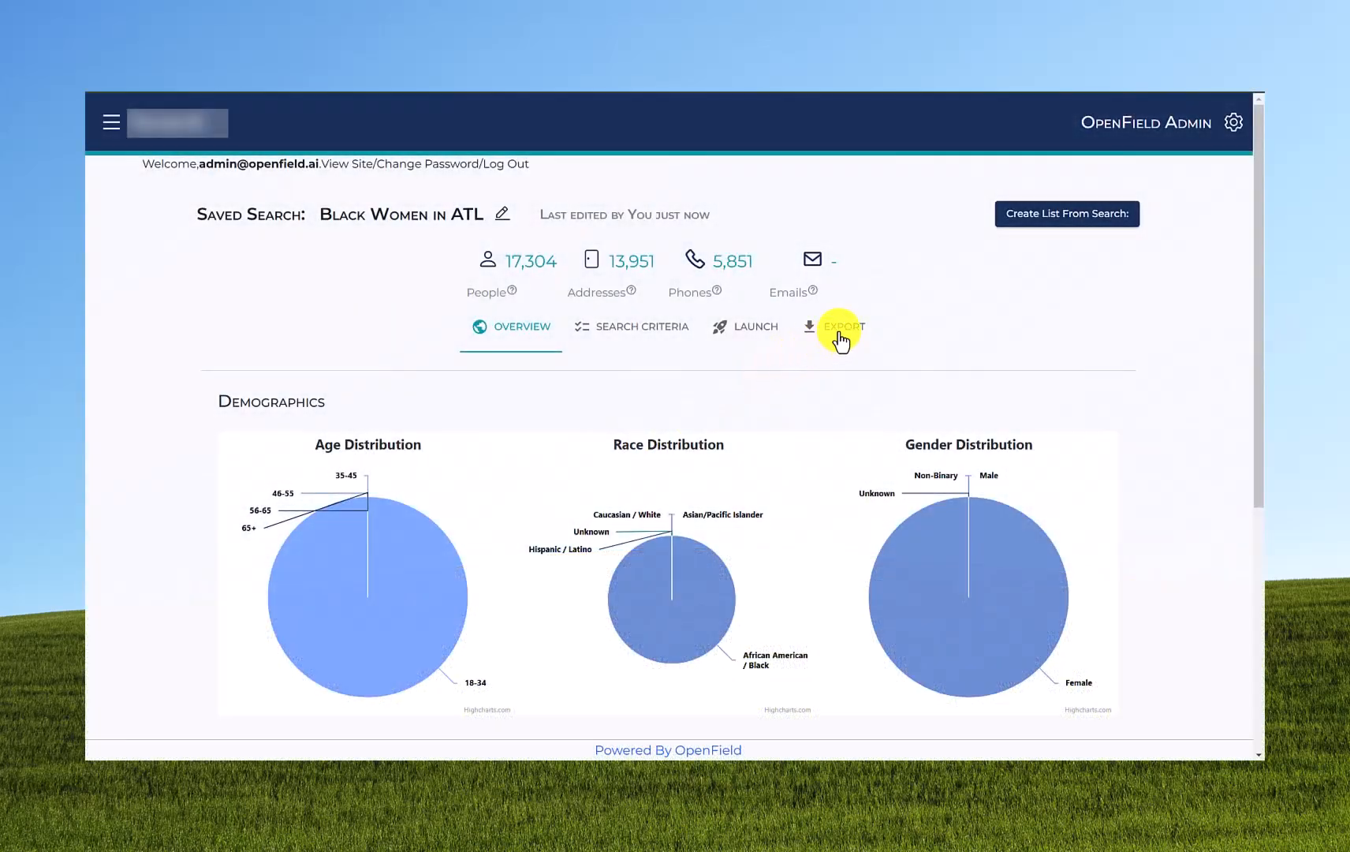
Step: Export the people from the saved search Black Women in ATL and refresh the saved search exports page
{"action": "left_click", "coordinate": [842, 339]}
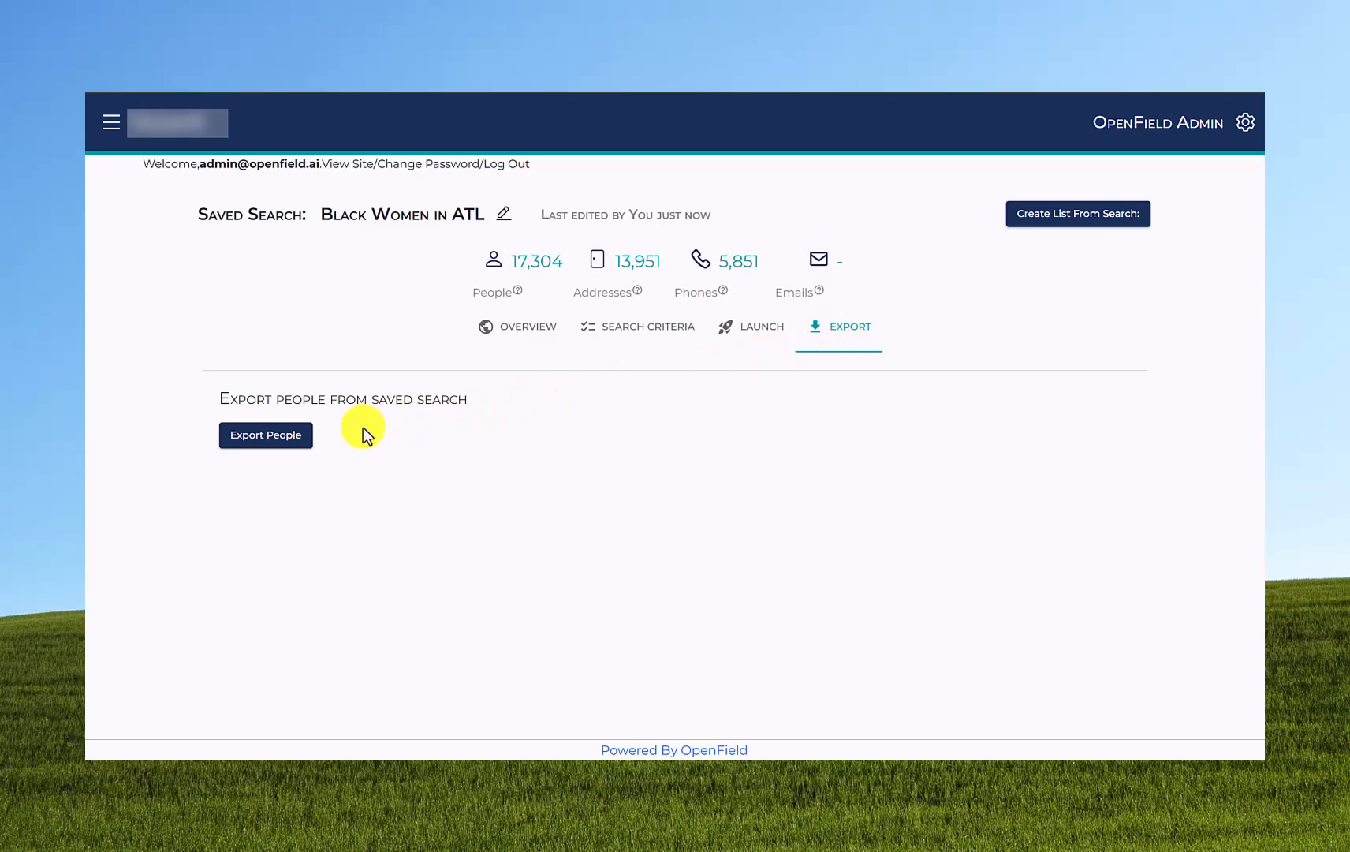
{"action": "left_click", "coordinate": [289, 447]}
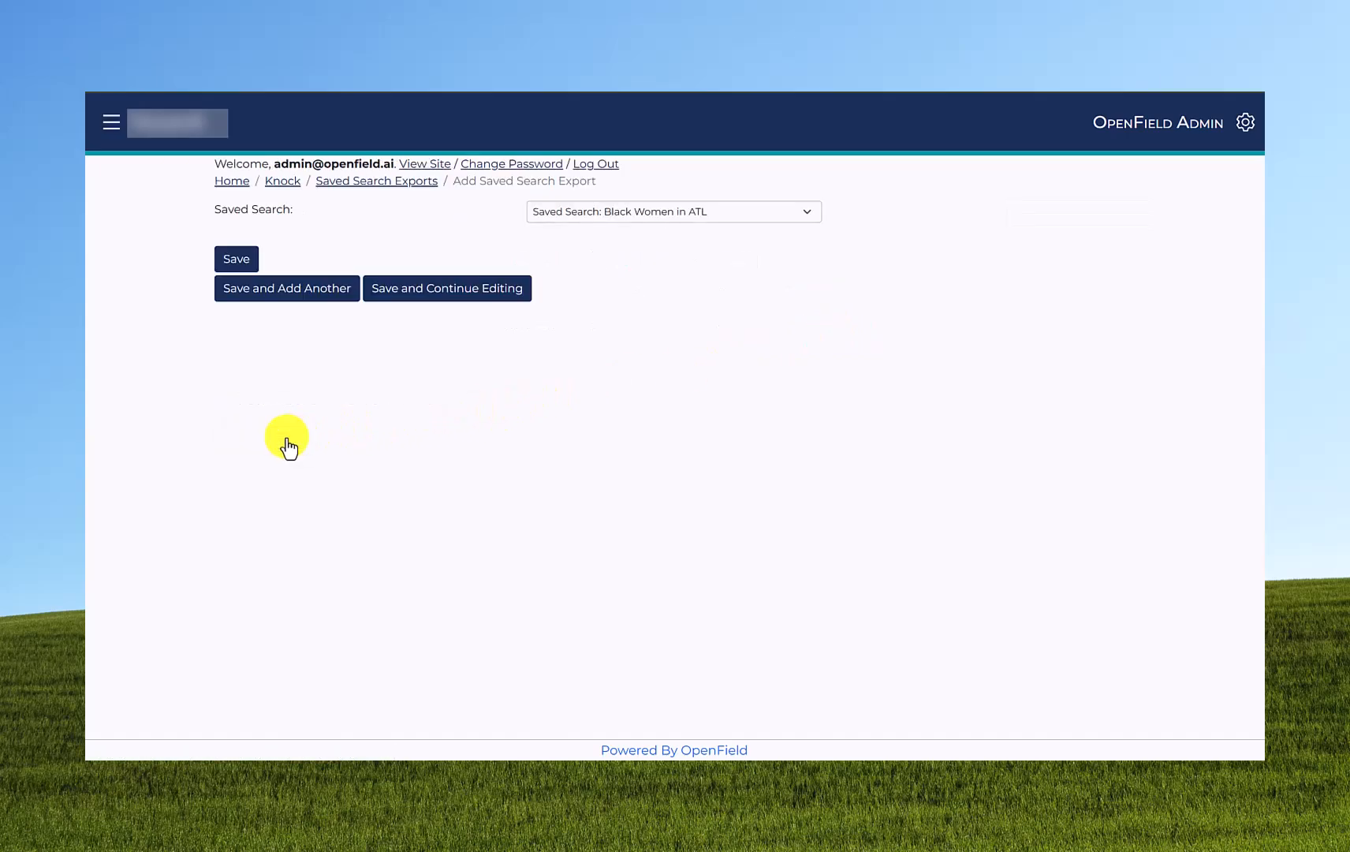
{"action": "left_click", "coordinate": [239, 264]}
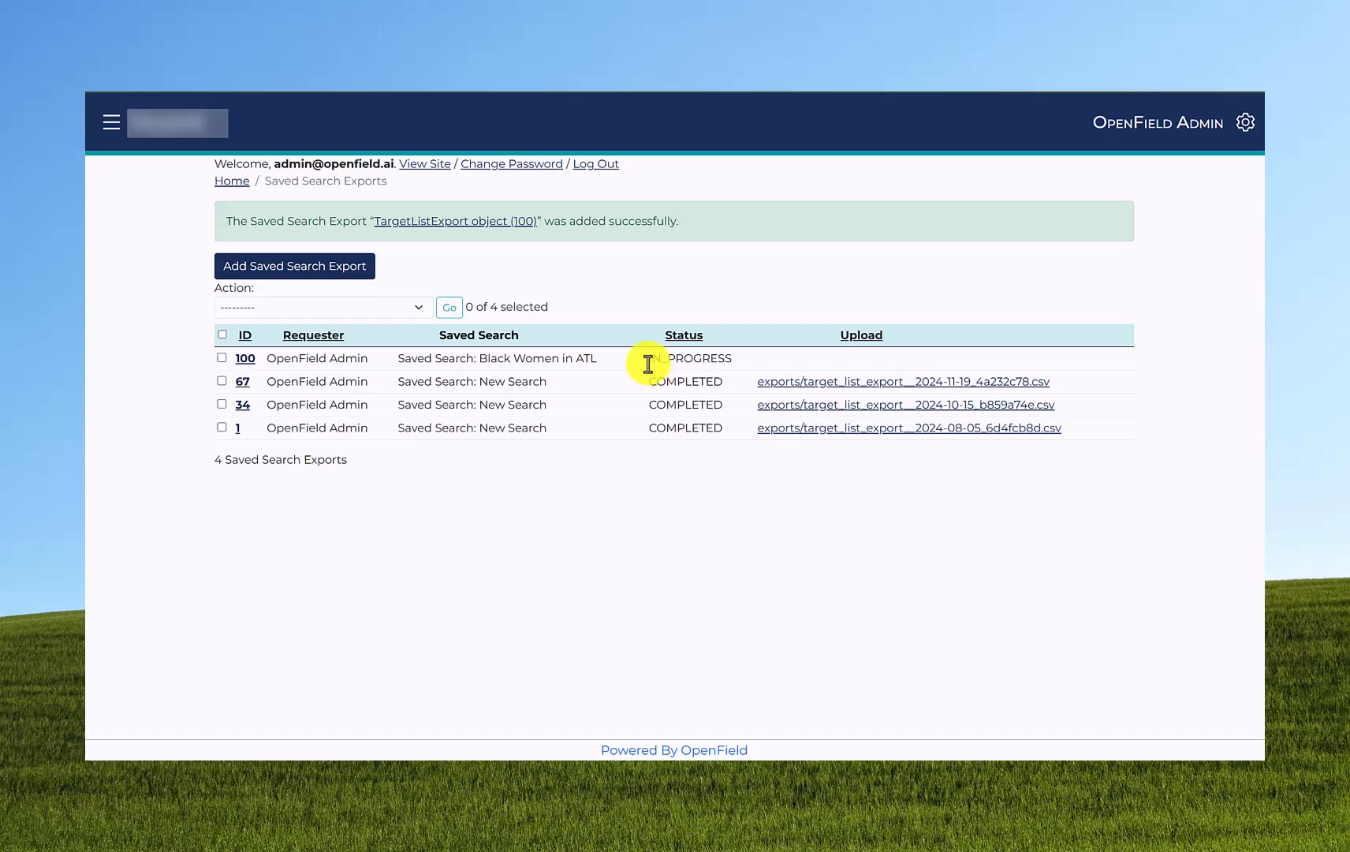
{"action": "left_click_drag", "start_coordinate": [647, 360], "coordinate": [743, 364]}
{"action": "left_click", "coordinate": [743, 364]}
{"action": "key", "text": "F5"}
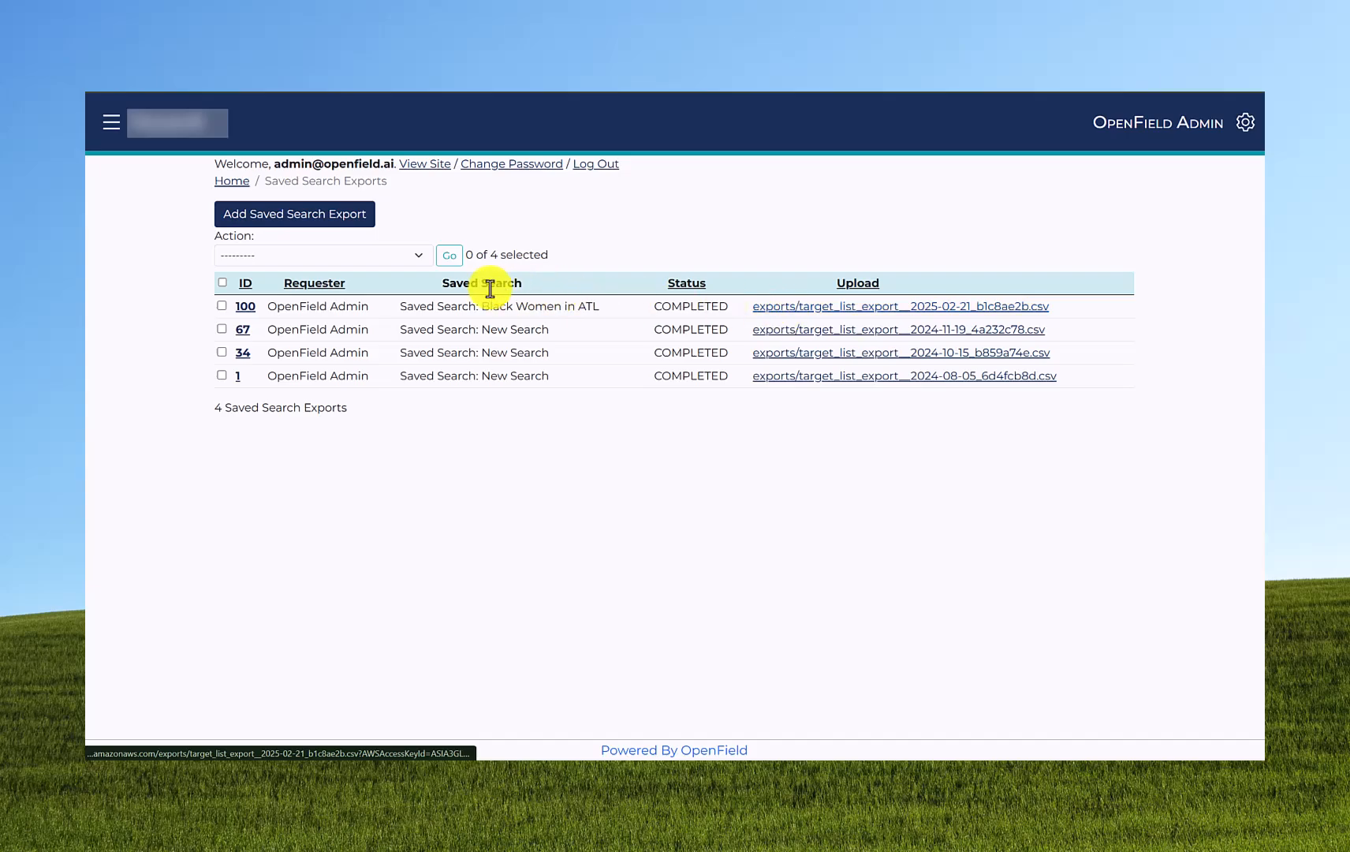
Step: Expand the exports section of the site navigation to locate the saved search exports
{"action": "left_click", "coordinate": [110, 123]}
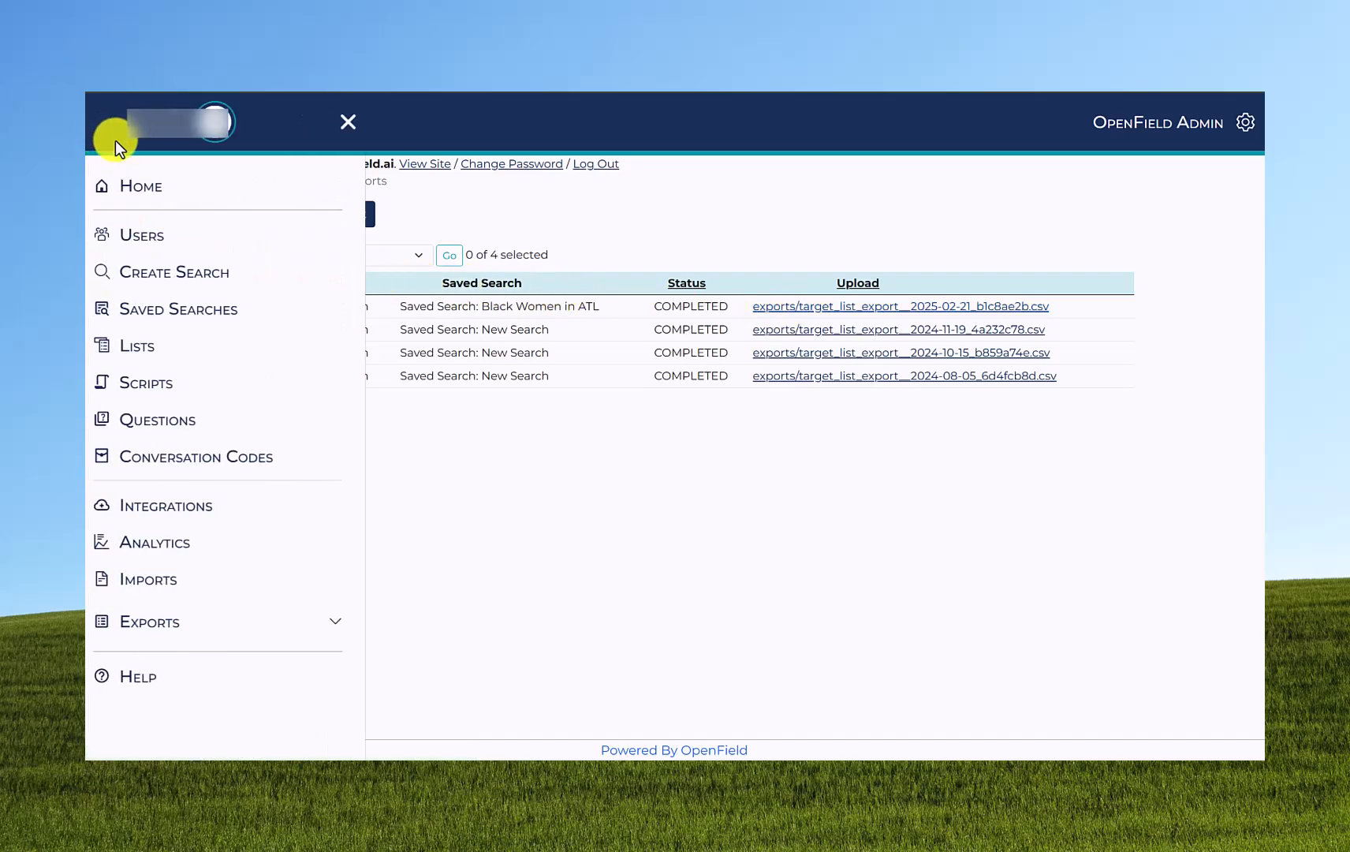
{"action": "left_click", "coordinate": [229, 622]}
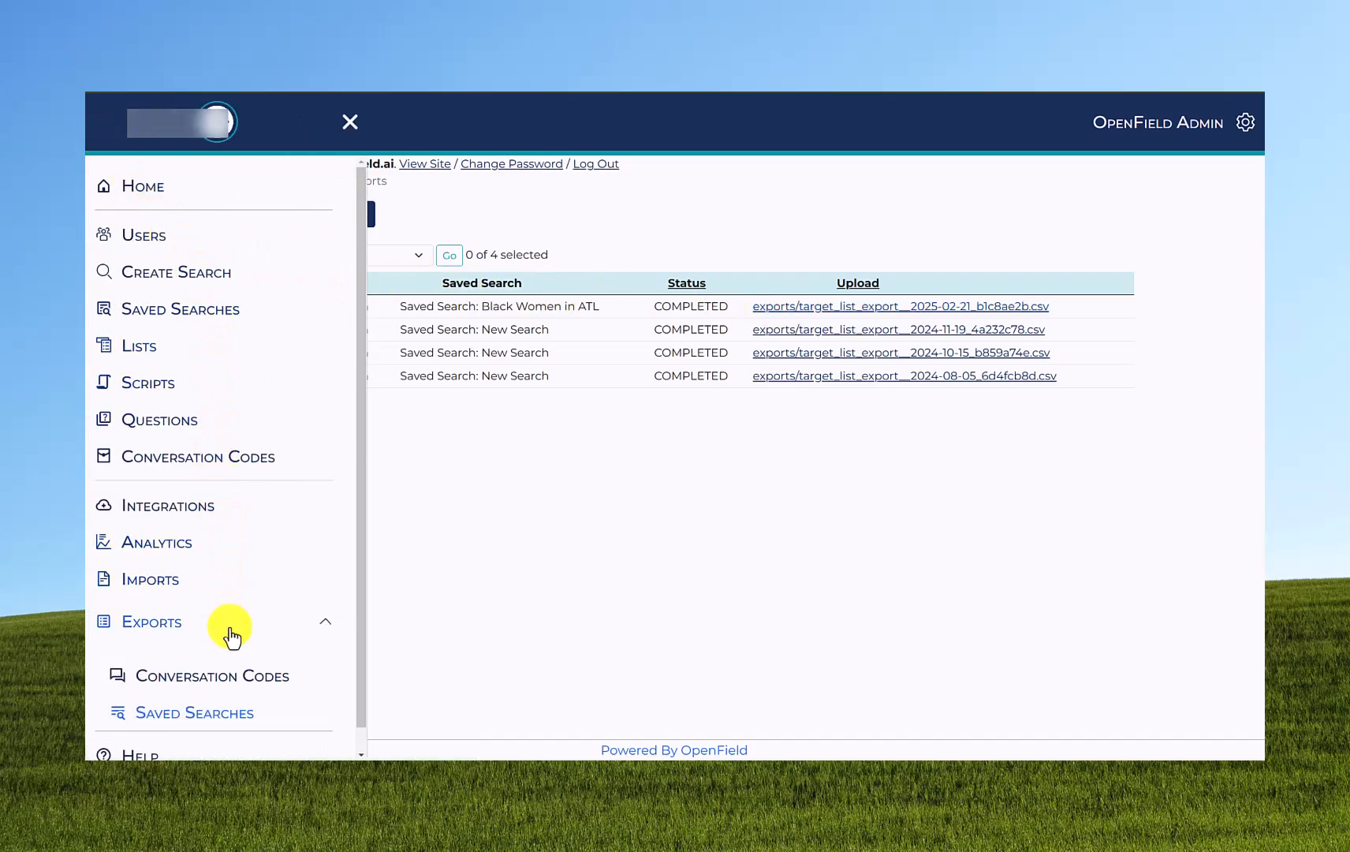
{"action": "scroll", "coordinate": [226, 635], "scroll_direction": "down", "scroll_amount": 1}
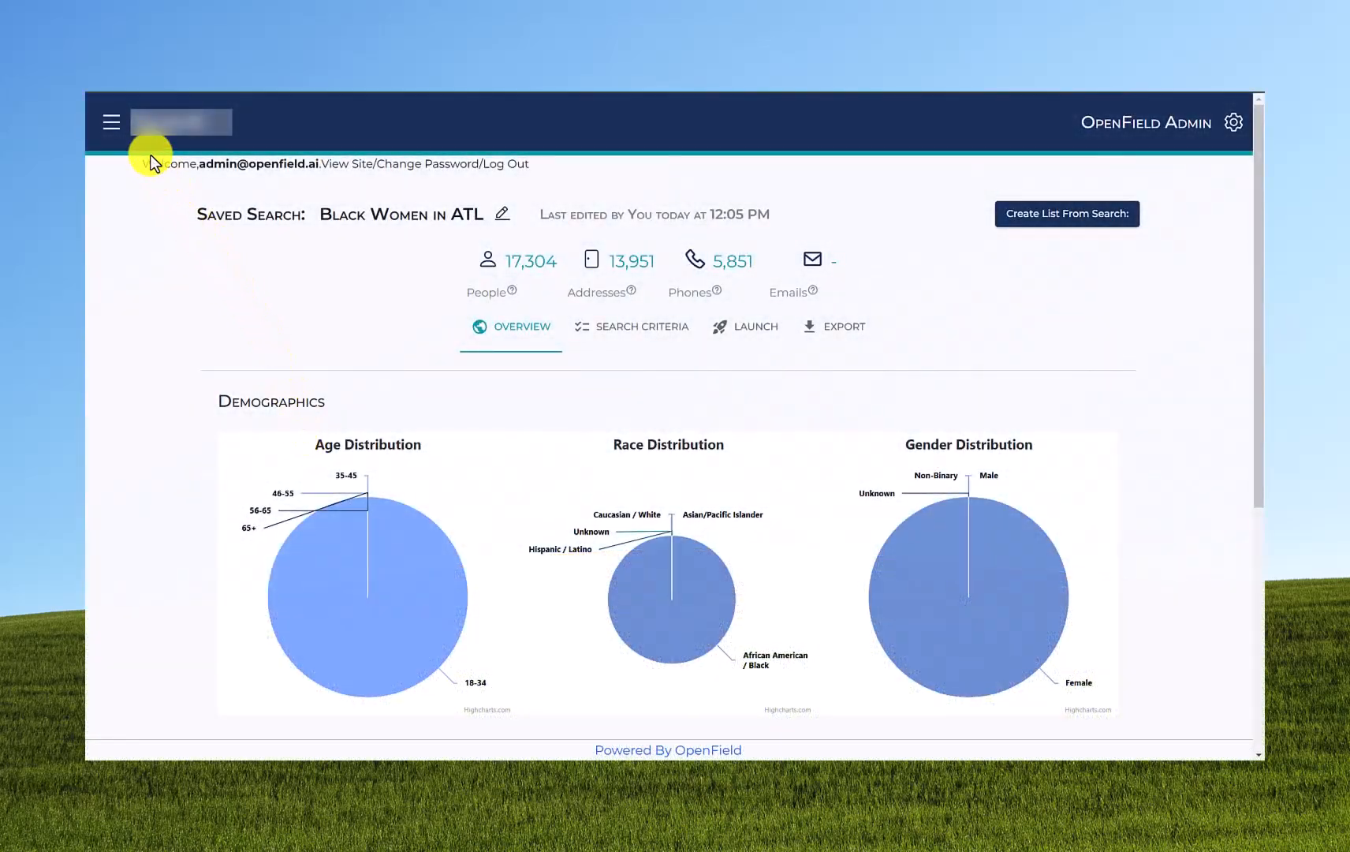
Step: Open Black Women in ATL among the saved searches and go to its landing page
{"action": "left_click", "coordinate": [111, 123]}
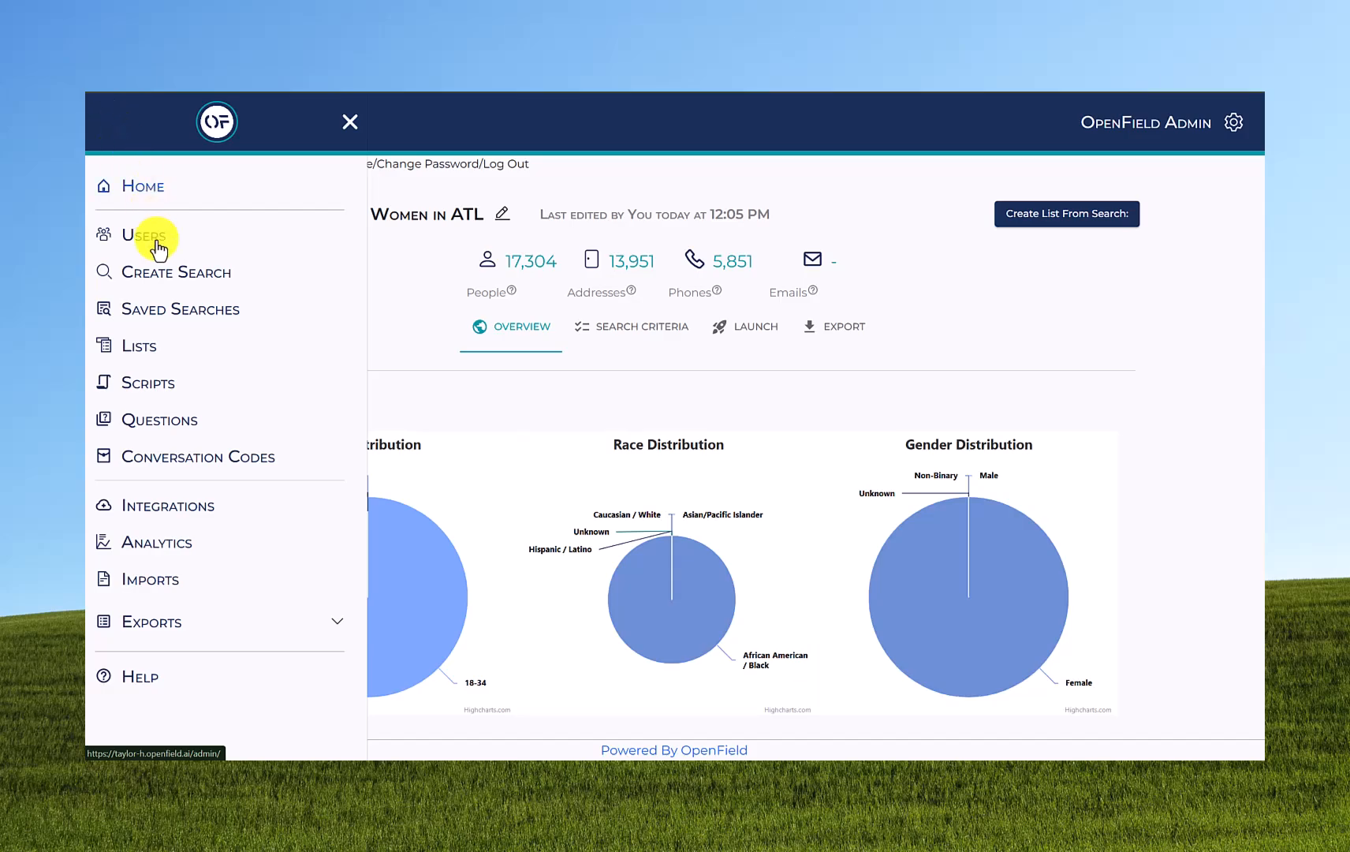
{"action": "left_click", "coordinate": [160, 323]}
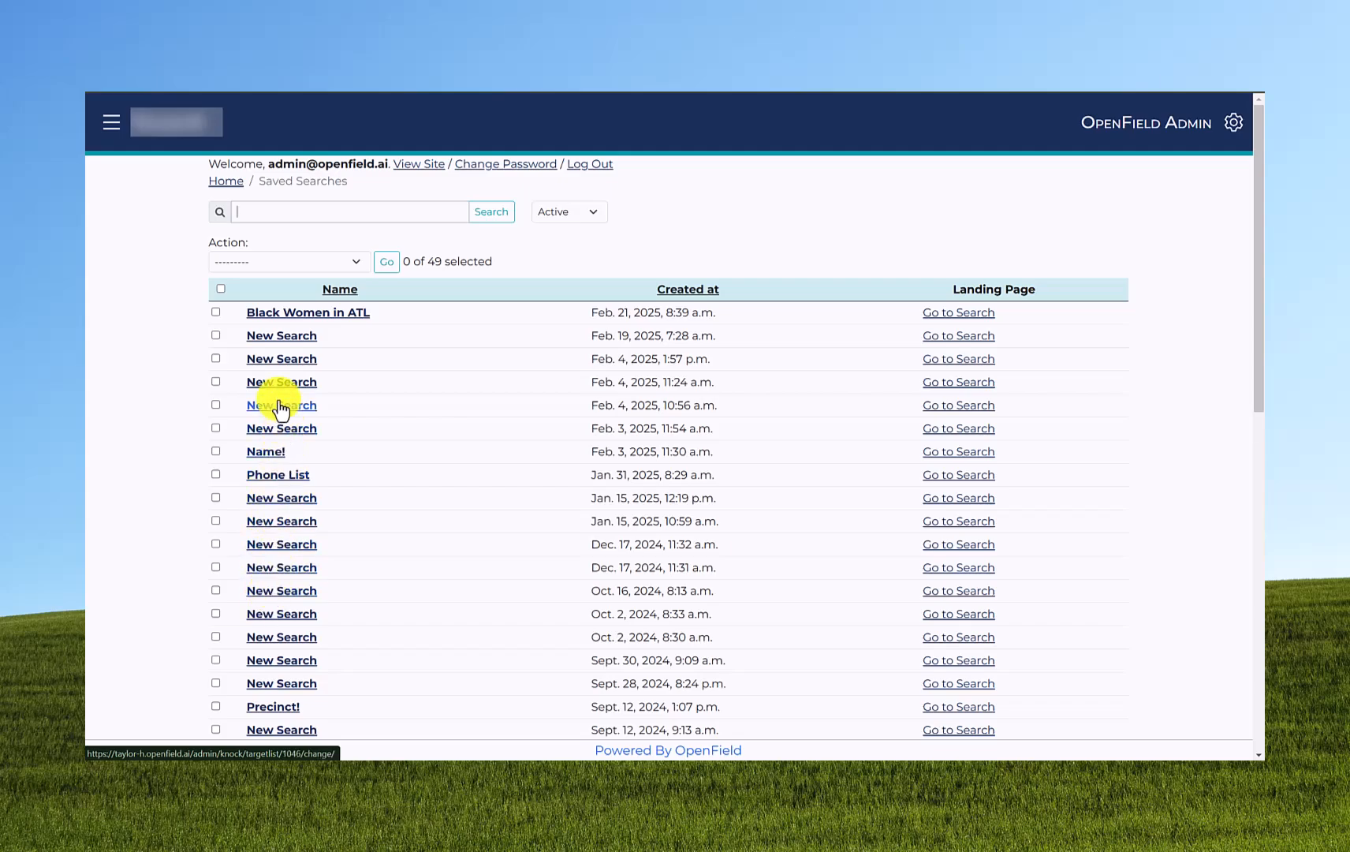
{"action": "left_click", "coordinate": [271, 313]}
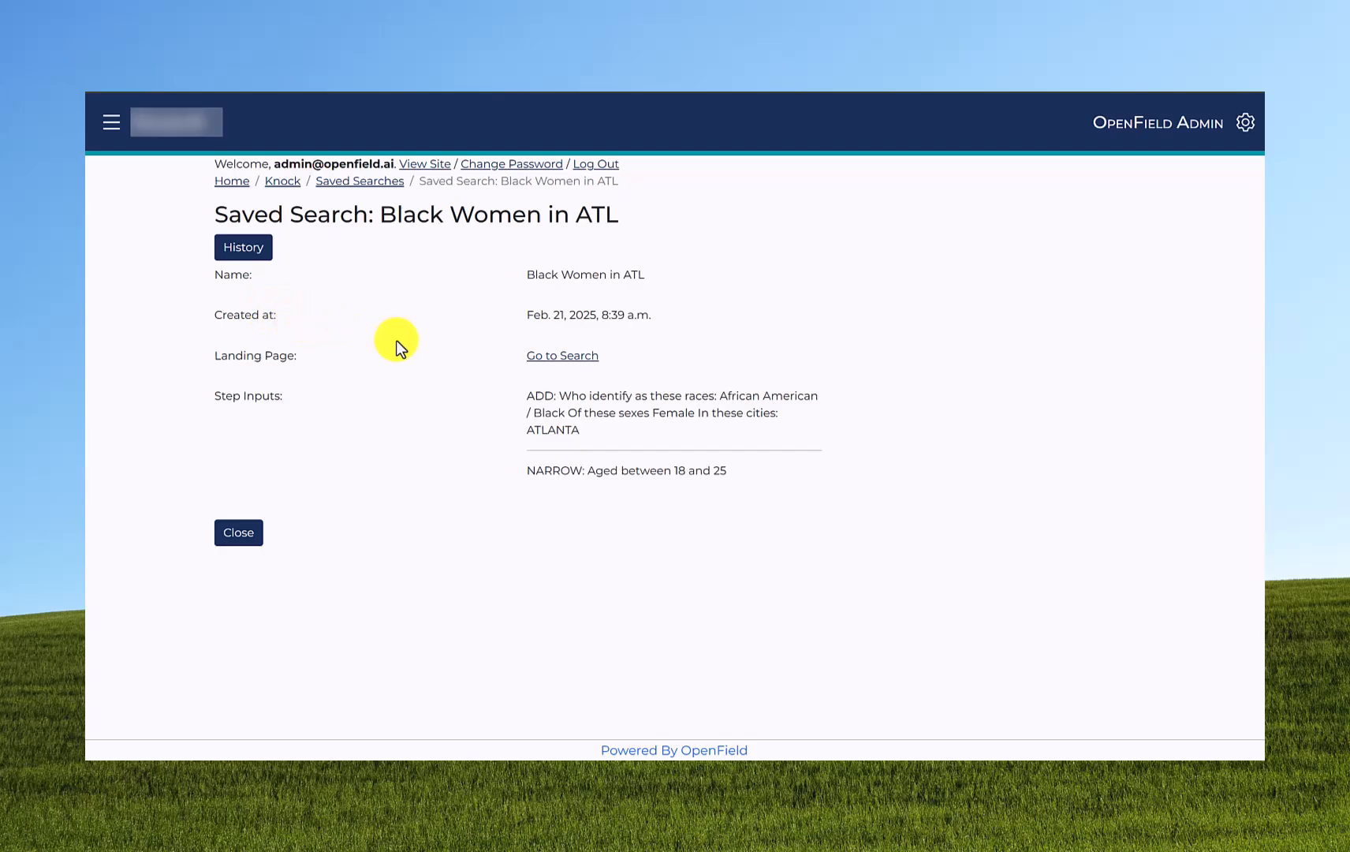
{"action": "left_click", "coordinate": [569, 364]}
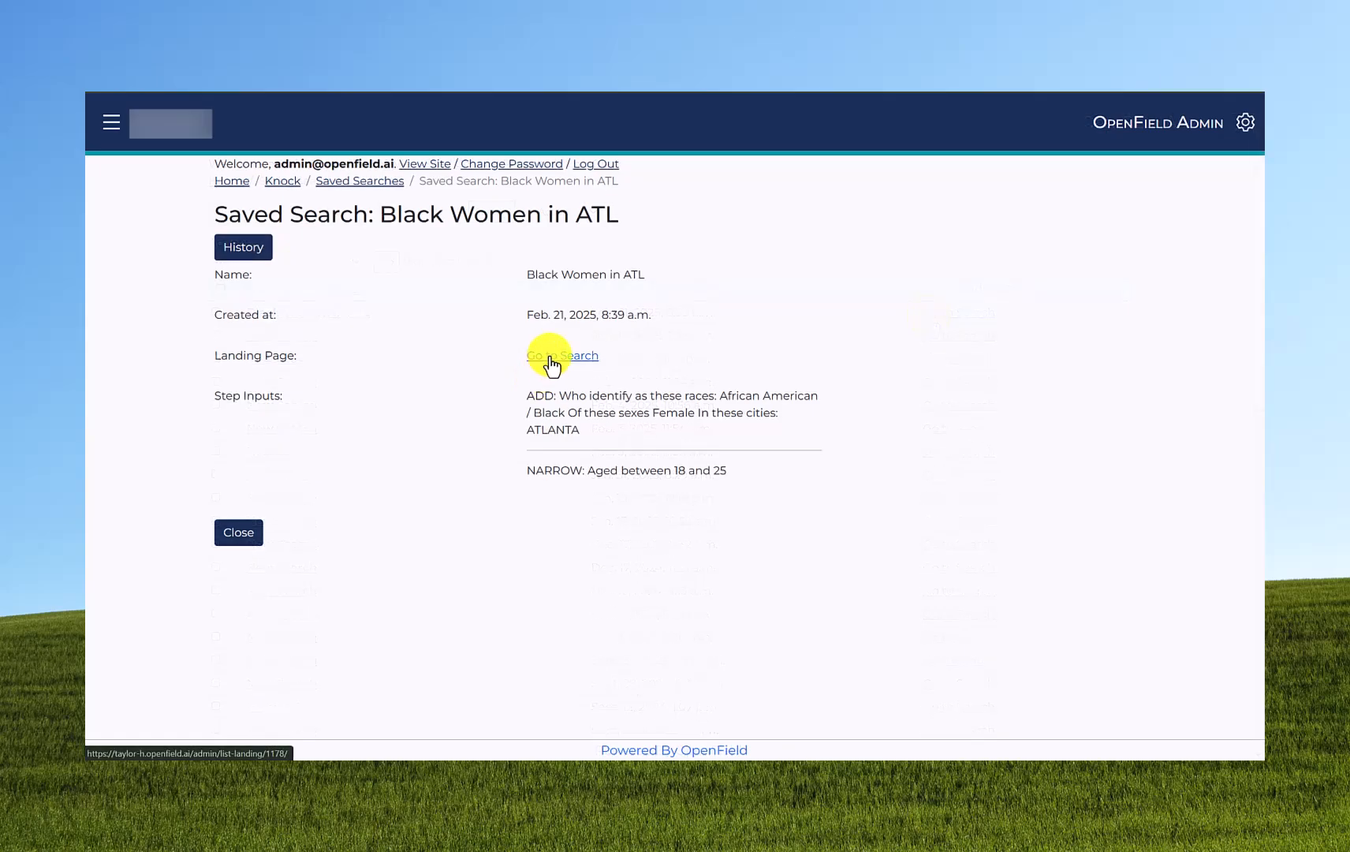
{"action": "left_click", "coordinate": [548, 356]}
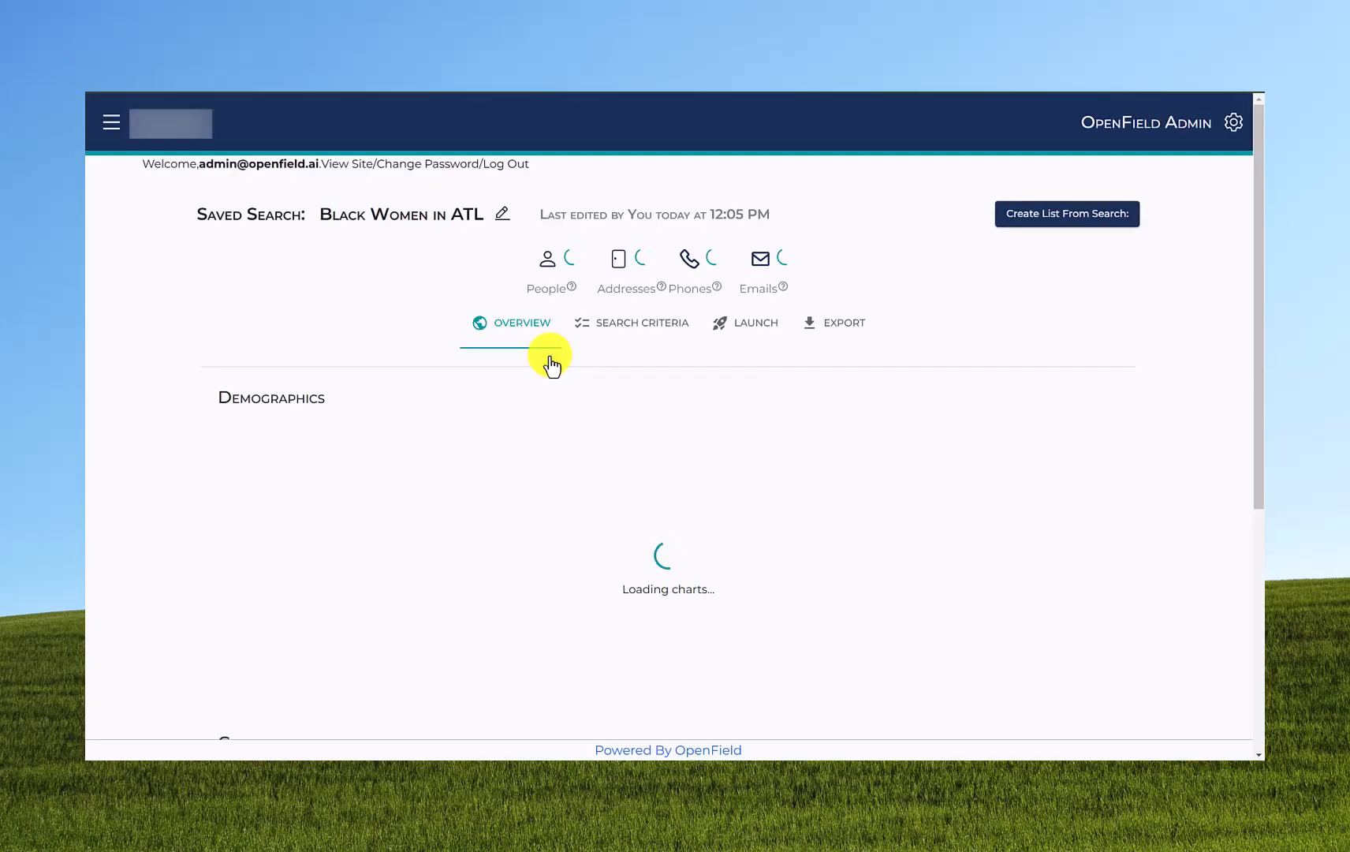
Step: Open the saved search's name for editing, cancel without renaming it, and view its search criteria
{"action": "left_click", "coordinate": [503, 216]}
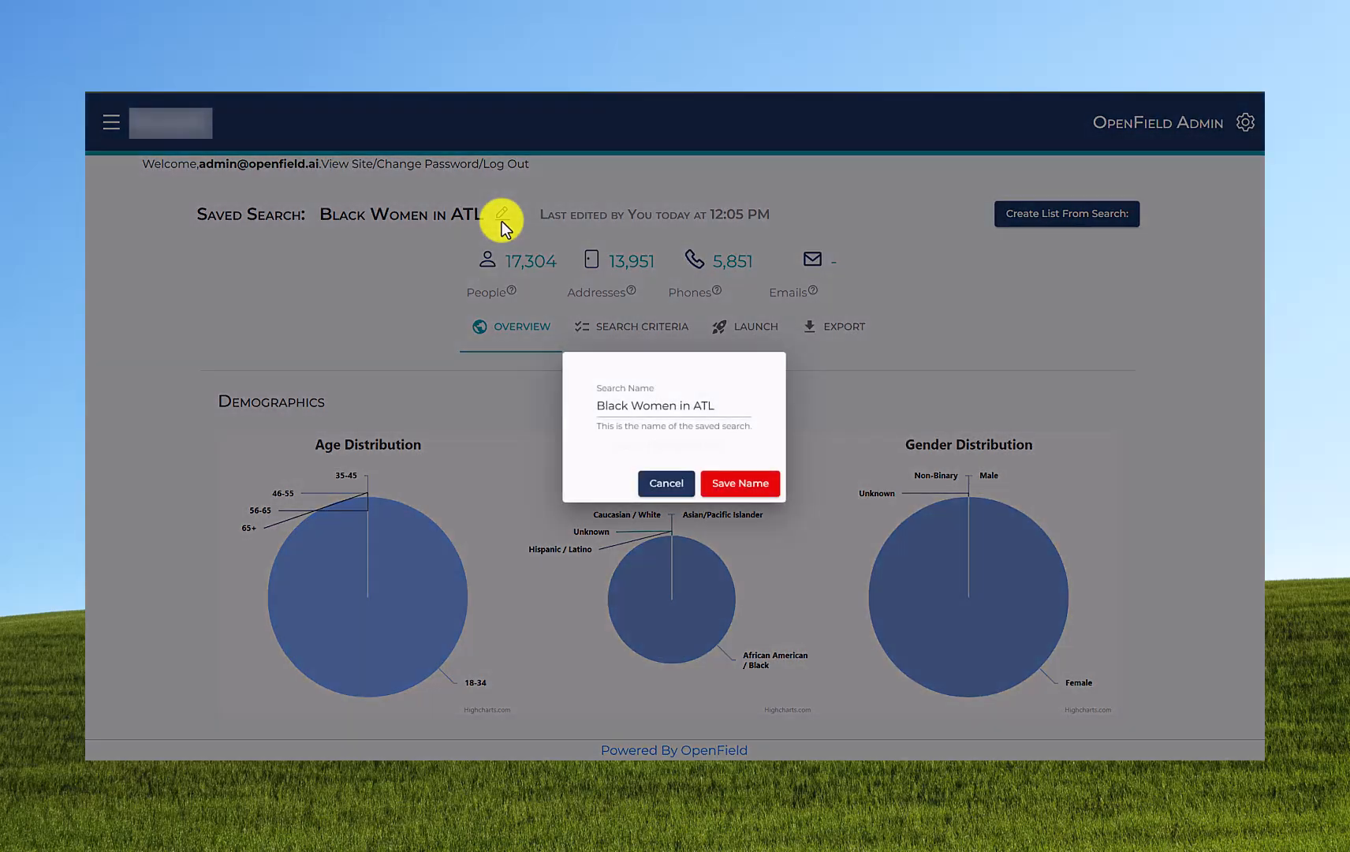
{"action": "left_click", "coordinate": [666, 483]}
{"action": "left_click", "coordinate": [641, 326]}
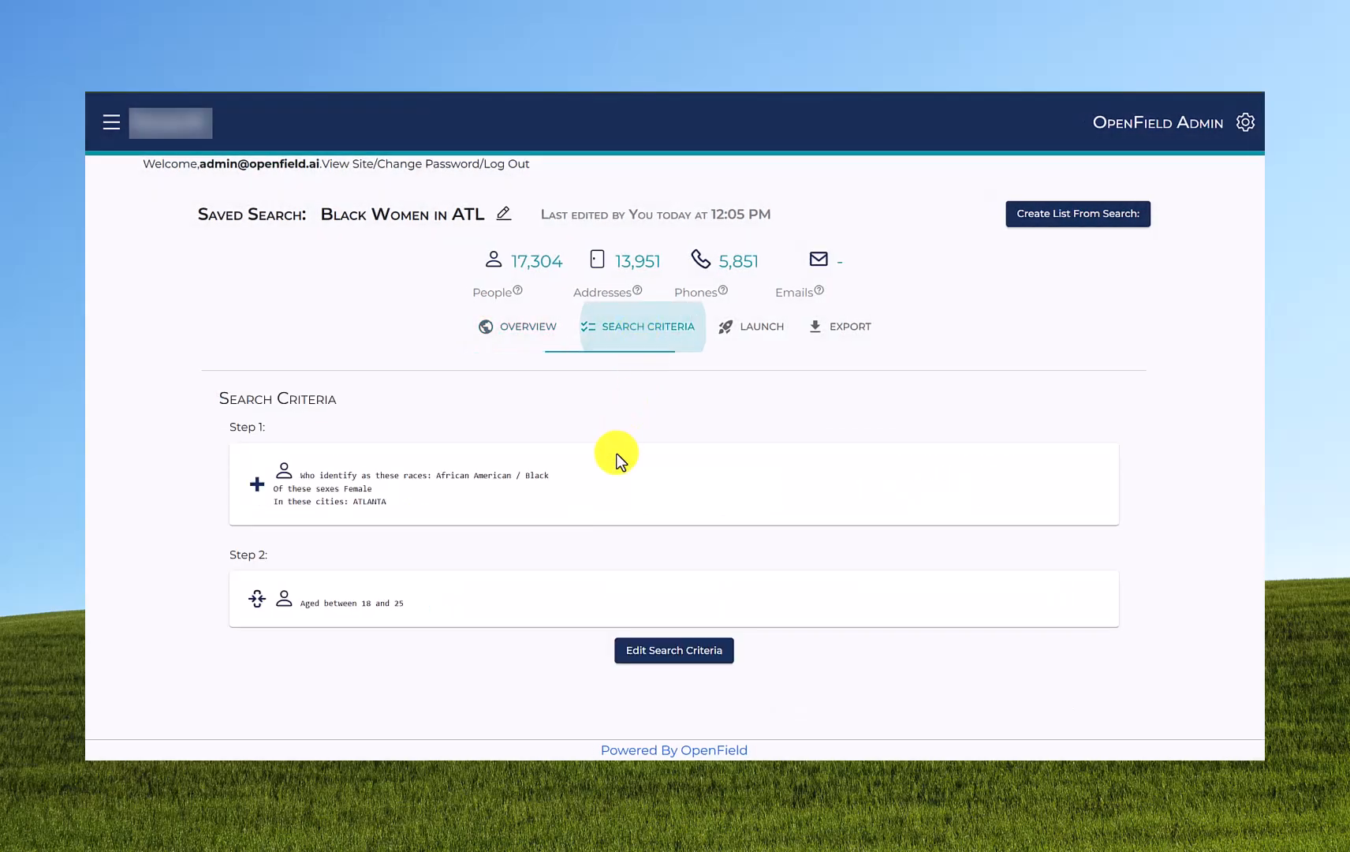